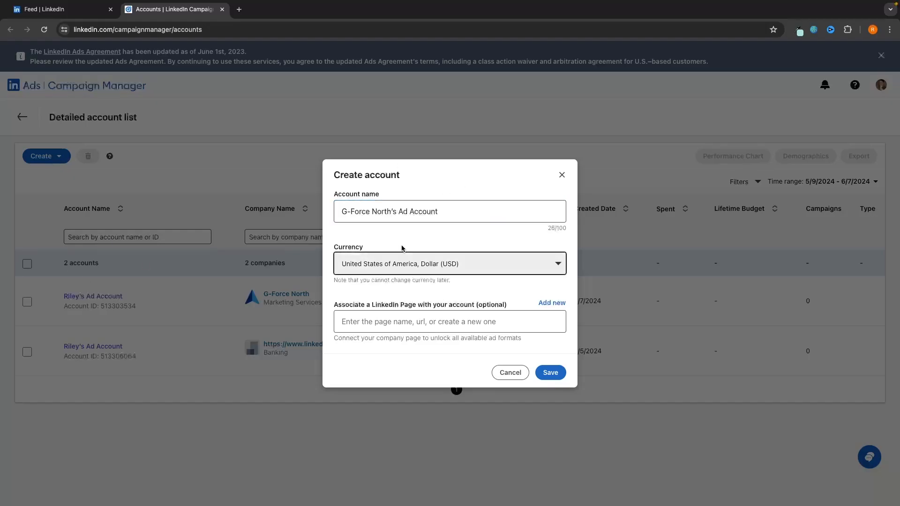
drag(332, 305, 510, 308)
click(398, 304)
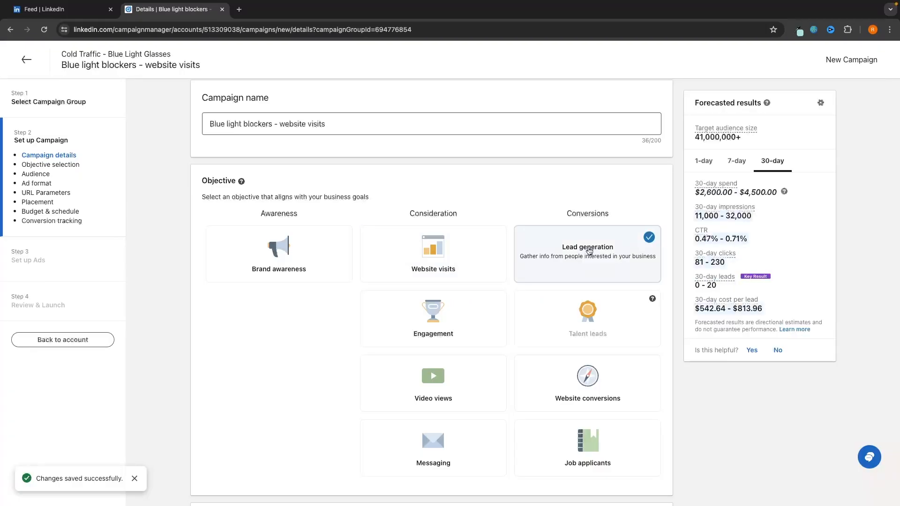
Step: Set the campaign objective to Website visits
click(460, 243)
scroll(460, 243, down, 8)
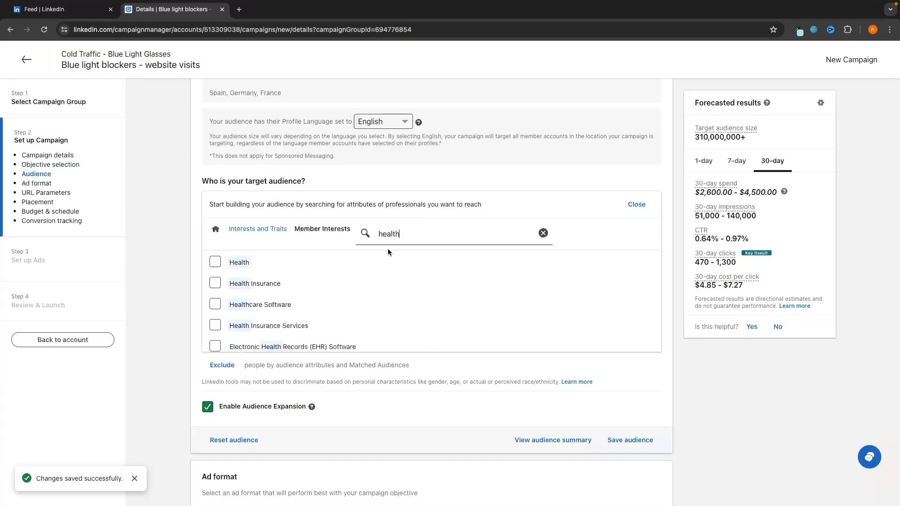
Step: Add Health to the targeted member interests and search the interests for "entre"
click(239, 261)
key(BackSpace)
key(BackSpace)
key(BackSpace)
key(BackSpace)
key(BackSpace)
key(BackSpace)
text(entre)
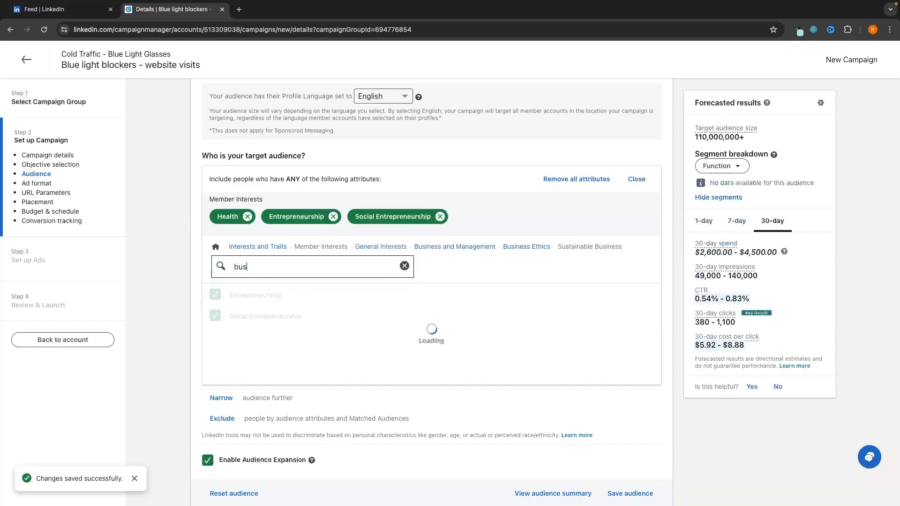
Step: Search the member interests for "business" and look through the matching options
text(iness)
scroll(280, 310, down, 3)
scroll(280, 311, up, 3)
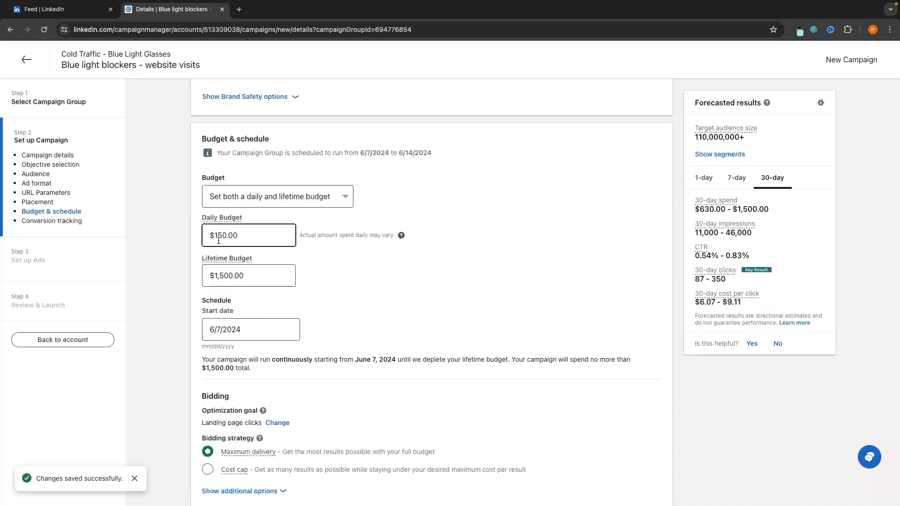
Step: Commit the campaign's daily budget of $150.00
key(Tab)
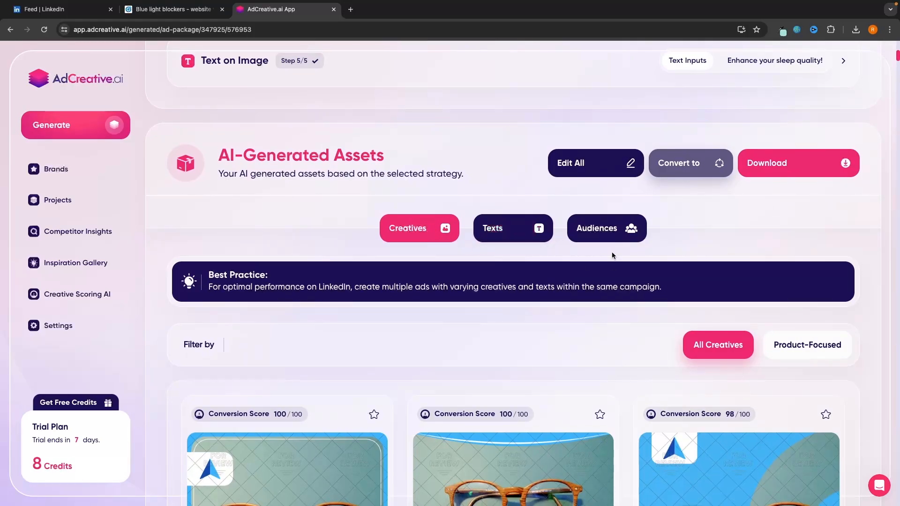
Step: Review the generated ad texts in AdCreative.ai and copy the PAIS Formula text about restless nights
scroll(612, 255, down, 5)
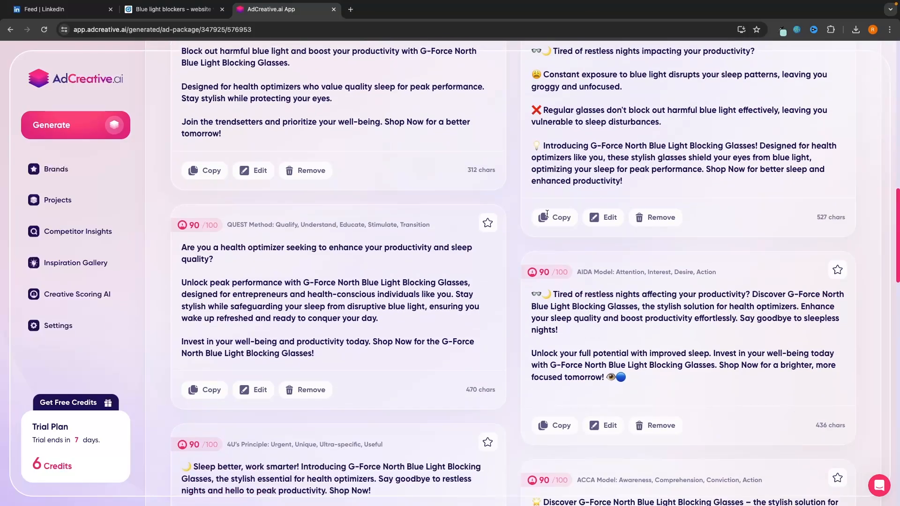
scroll(546, 217, down, 5)
scroll(547, 217, up, 10)
scroll(631, 219, down, 5)
scroll(632, 219, up, 1)
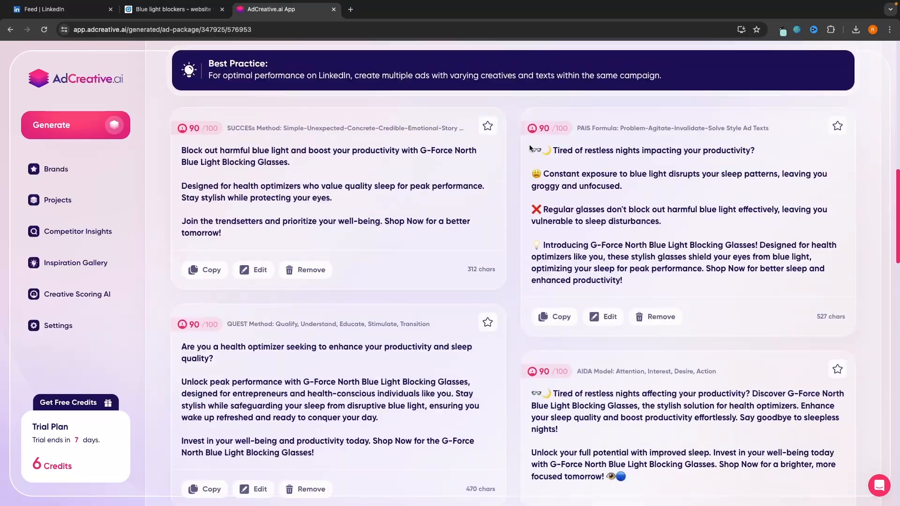
click(555, 316)
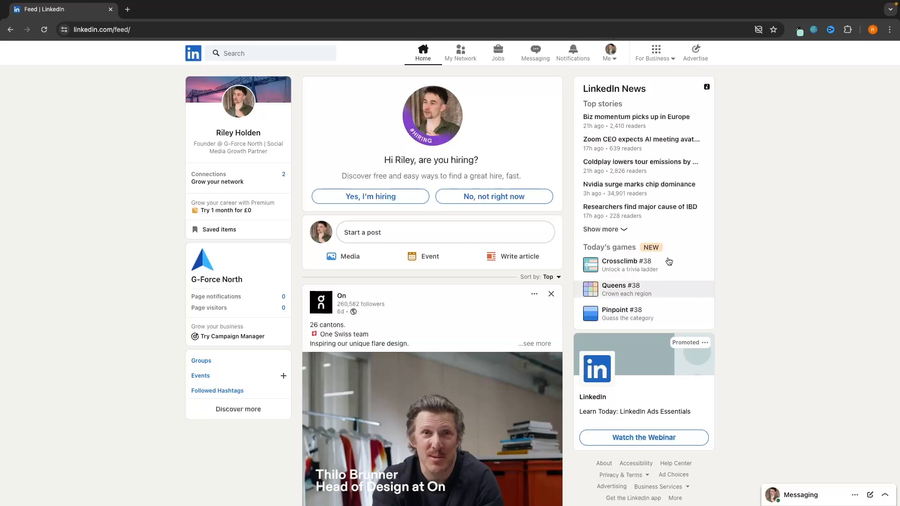
Step: Go from the LinkedIn feed to Campaign Manager and start creating a new ad account
click(706, 50)
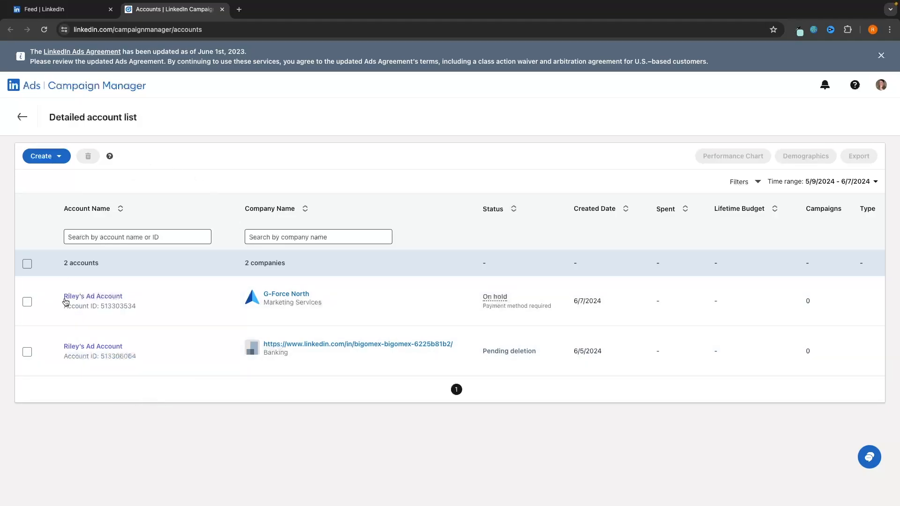
click(52, 160)
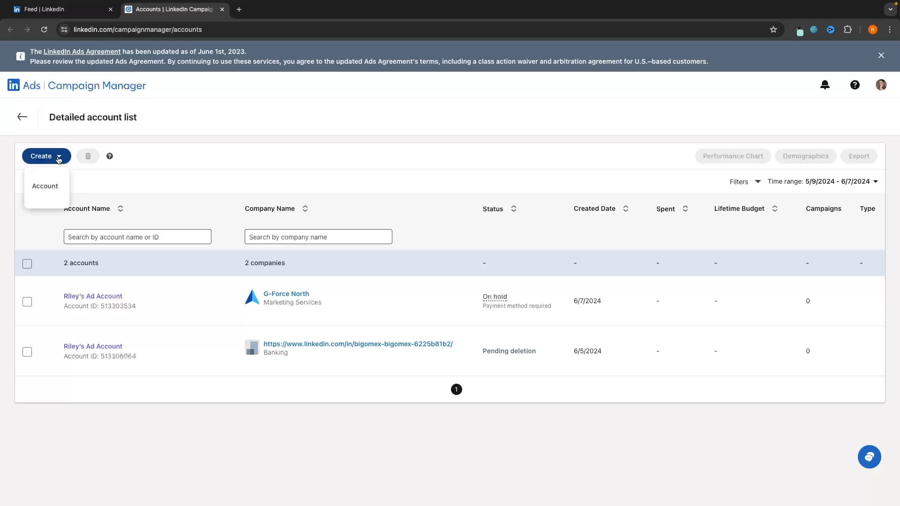
click(43, 191)
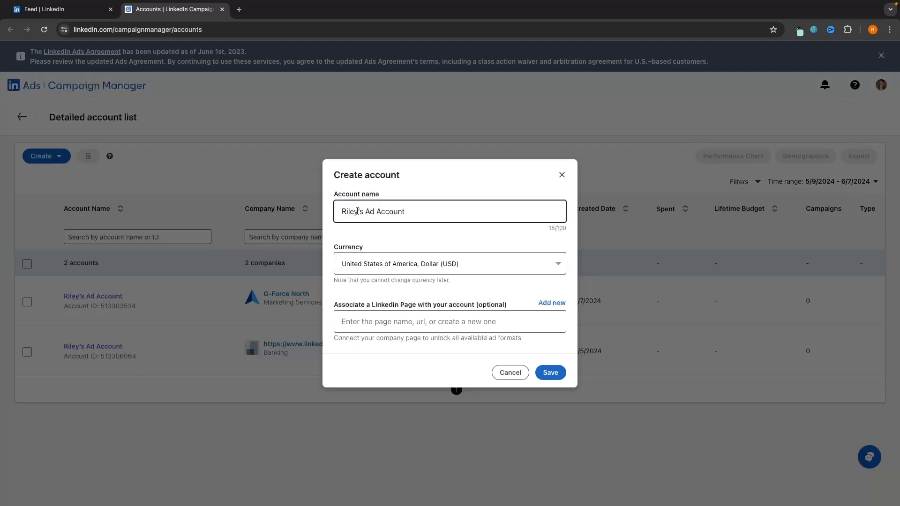
Step: Name the new ad account "G-Force North's Ad Account" and check its currency setting
drag(357, 211, 342, 211)
text(G-FO)
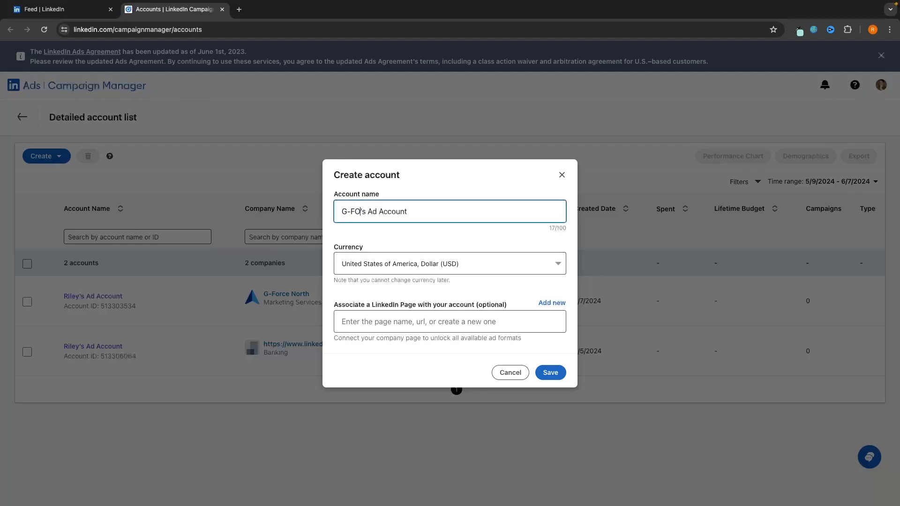
key(BackSpace)
text(orce North)
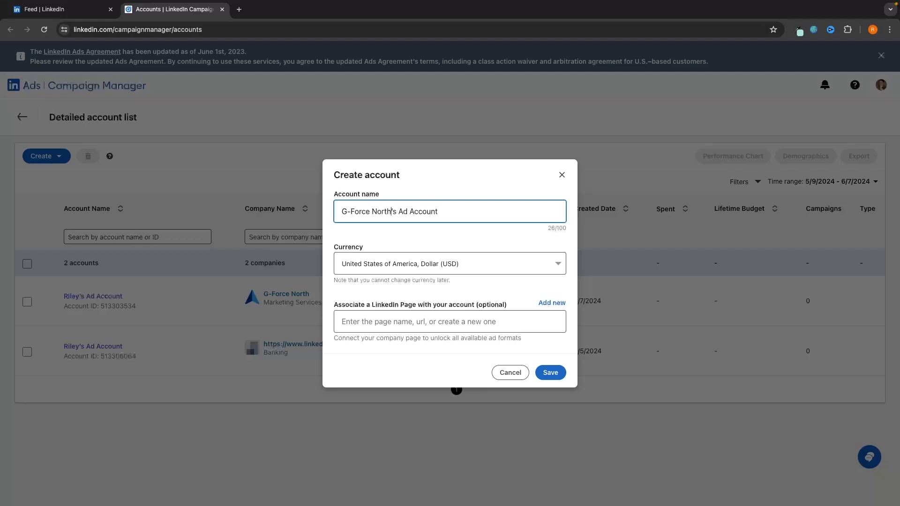
click(375, 260)
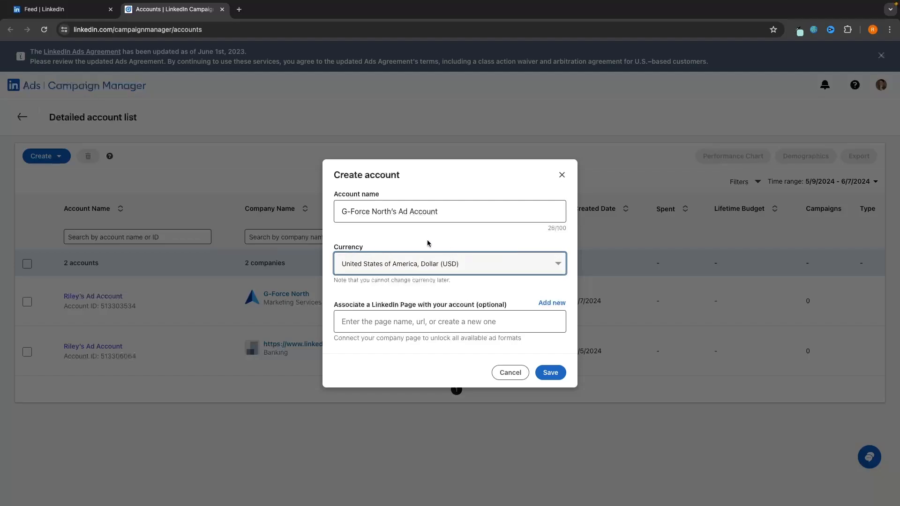
Step: Read the optional LinkedIn Page association label and the note on connecting a company page
drag(336, 305, 500, 308)
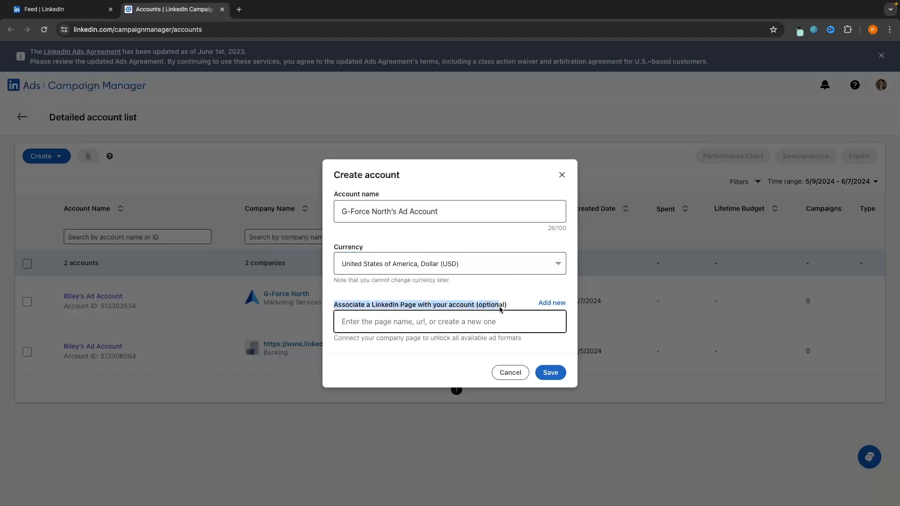
click(359, 305)
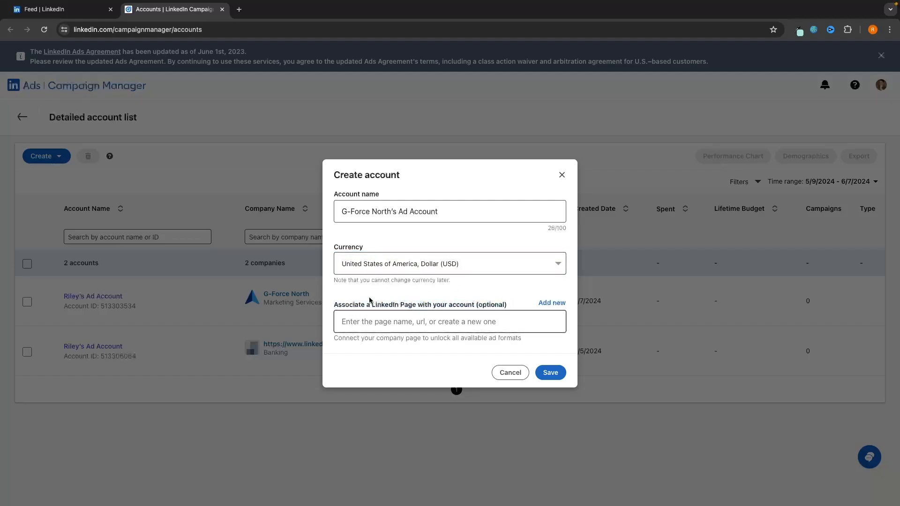
click(381, 306)
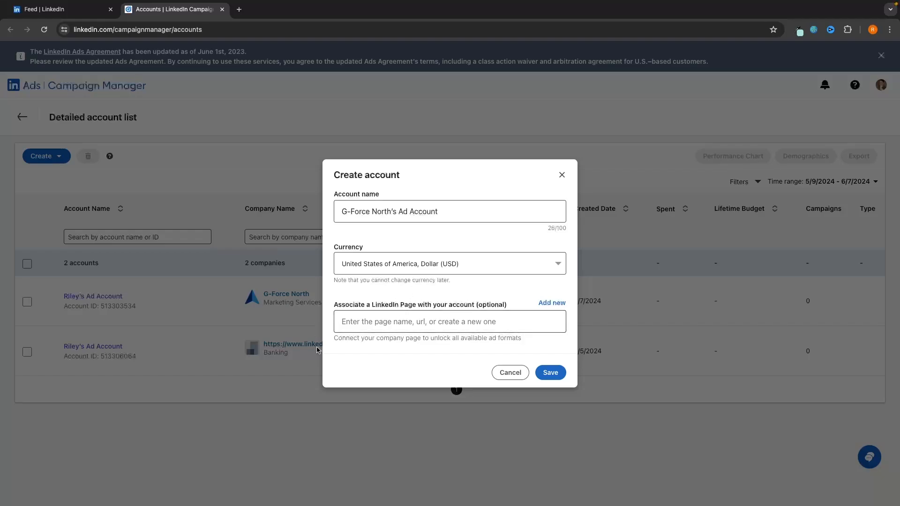
click(487, 304)
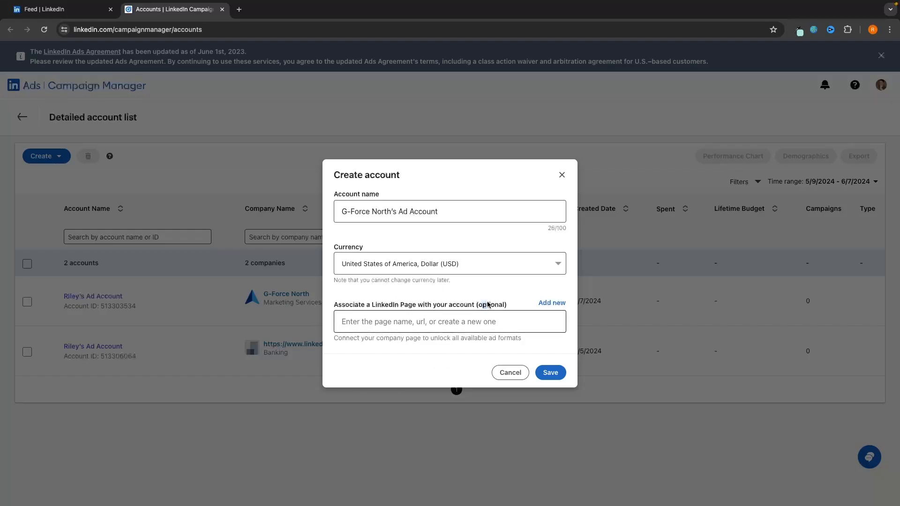
drag(484, 303, 504, 305)
click(520, 308)
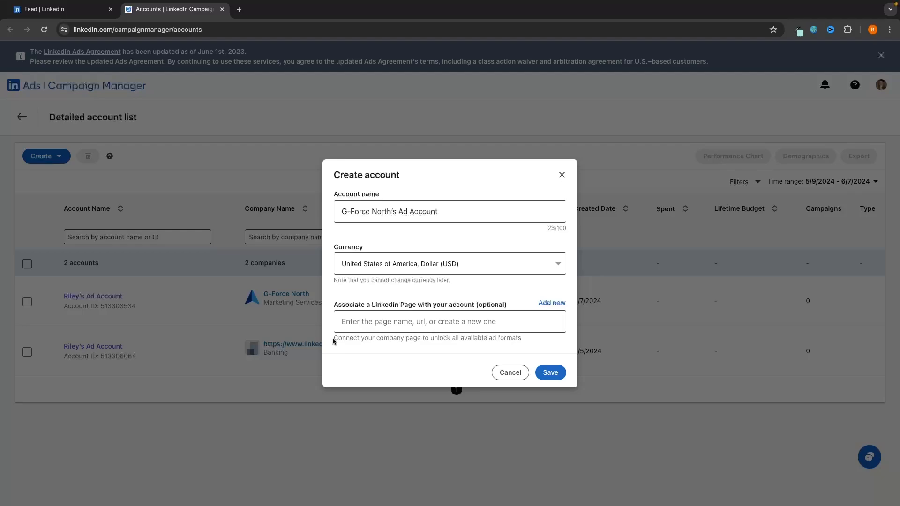
drag(334, 341, 529, 339)
click(491, 338)
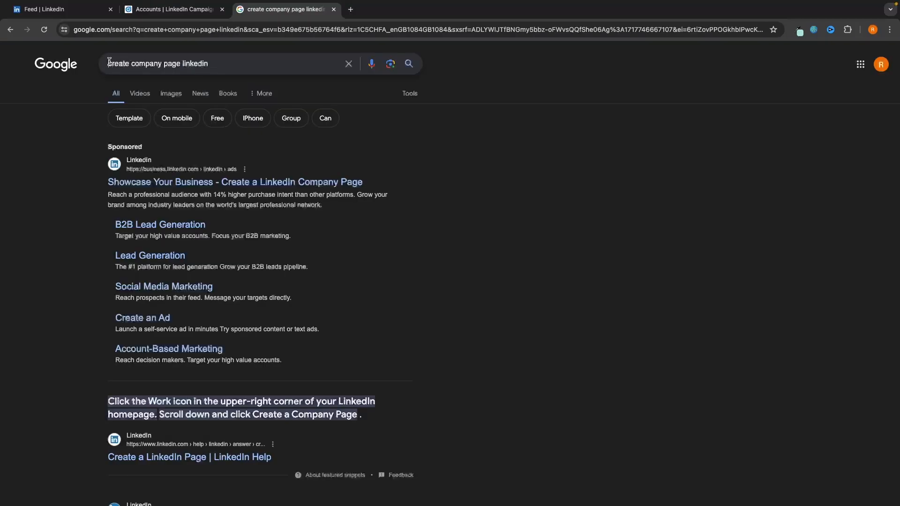
Step: Open the sponsored LinkedIn Company Page result in Google and start creating a page of type Company
drag(109, 63, 272, 62)
click(265, 61)
click(711, 229)
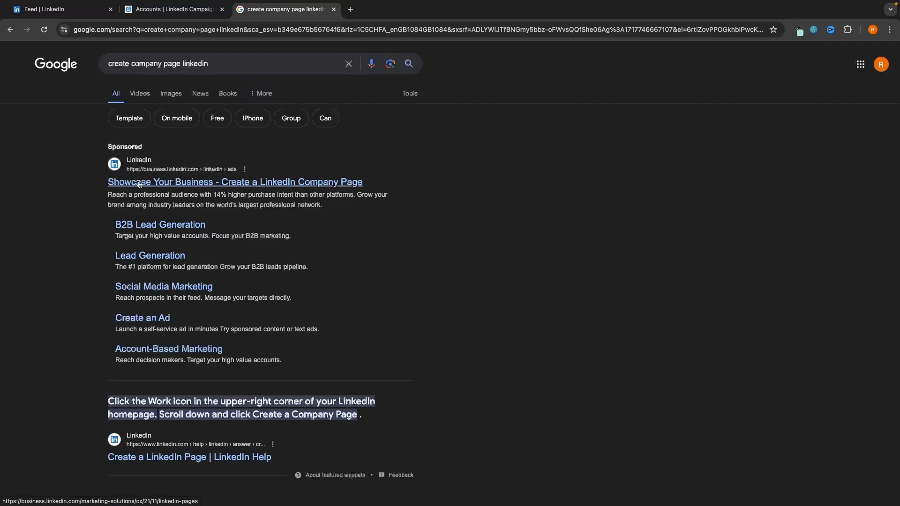
click(219, 183)
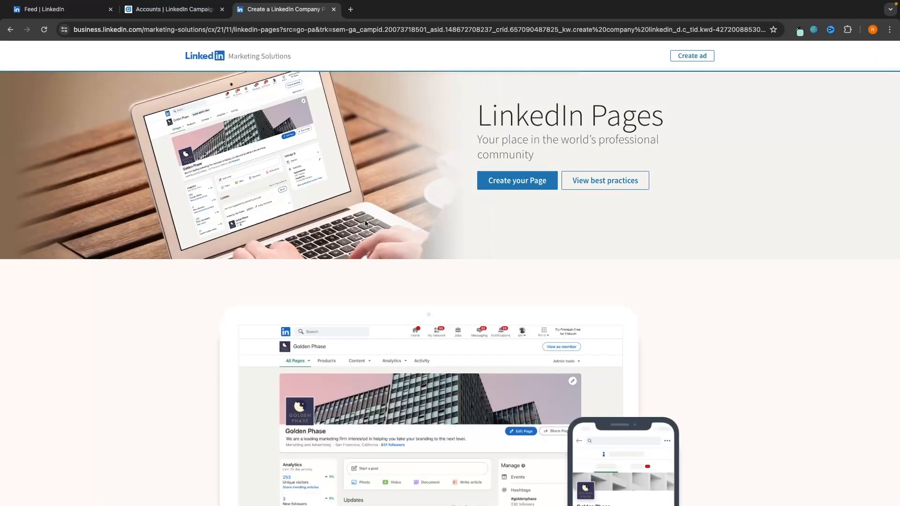
click(545, 186)
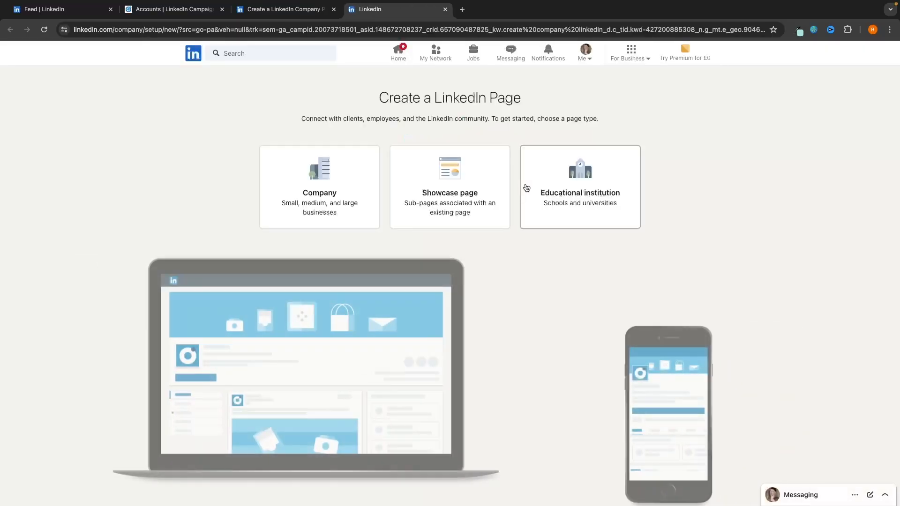
click(302, 193)
Step: Examine the company page setup form's fields and close both page-creation tabs
scroll(309, 184, down, 1)
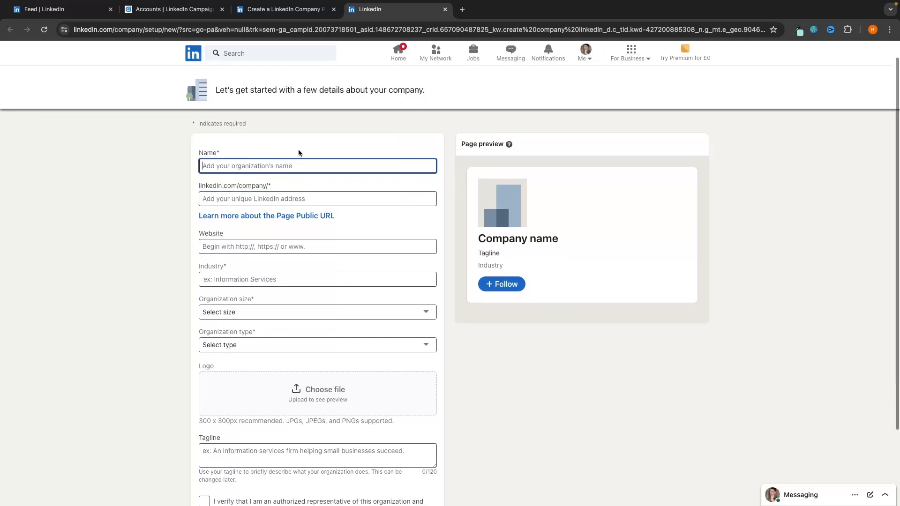
scroll(235, 483, down, 3)
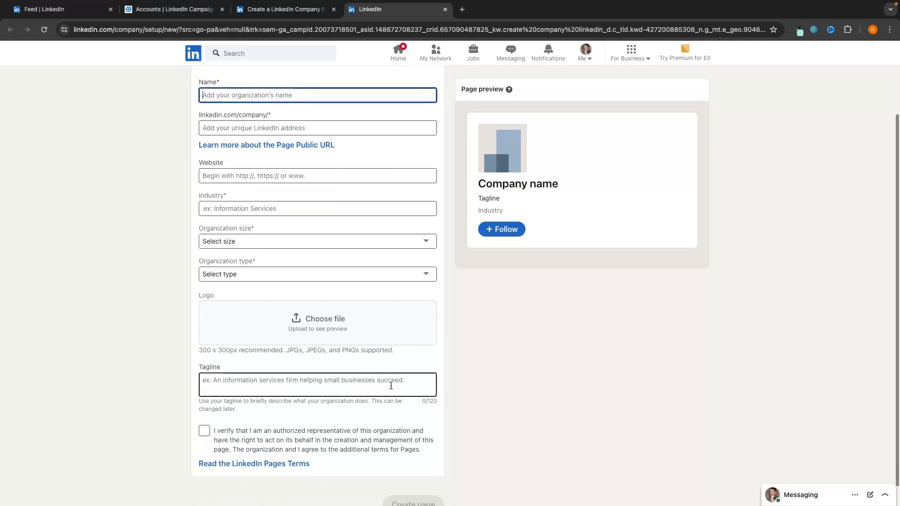
scroll(500, 331, down, 2)
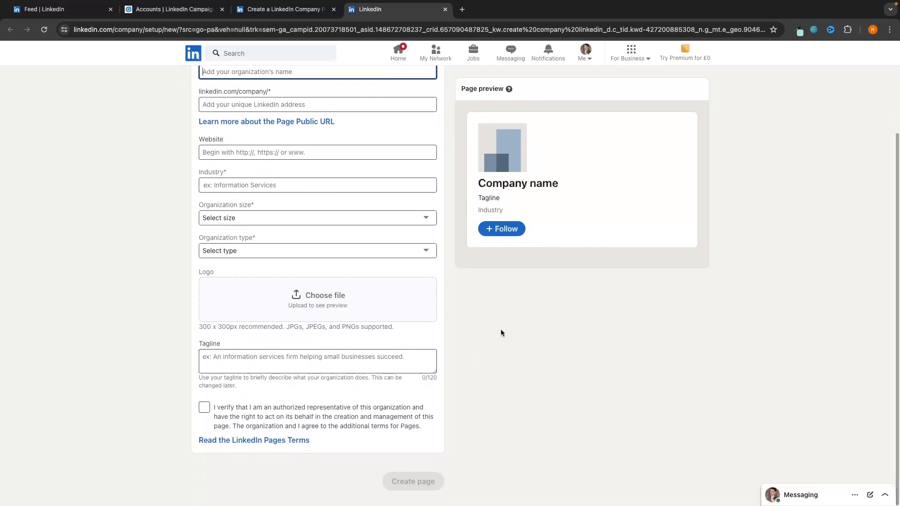
scroll(501, 330, up, 2)
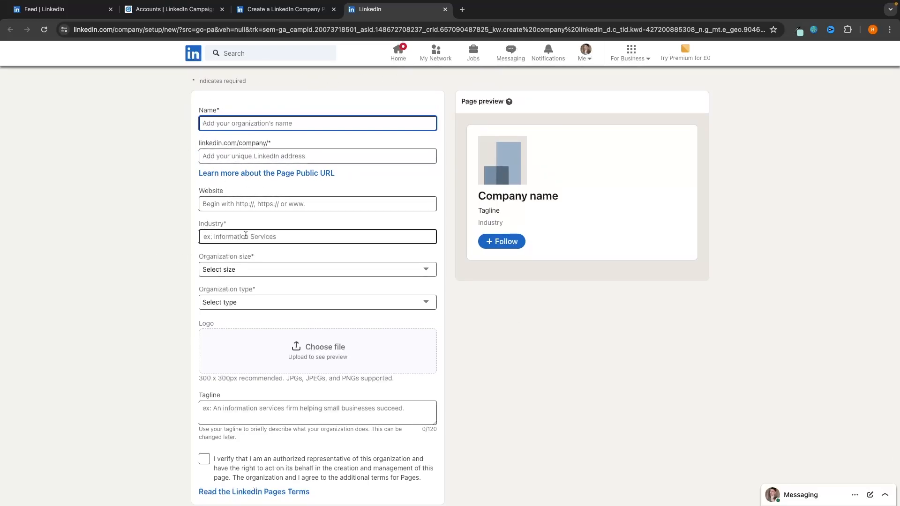
scroll(248, 259, down, 2)
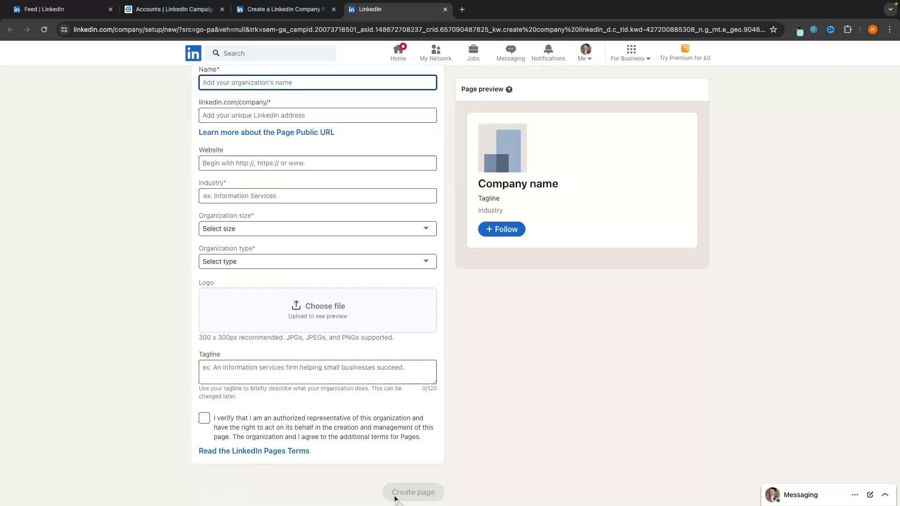
click(445, 9)
click(334, 10)
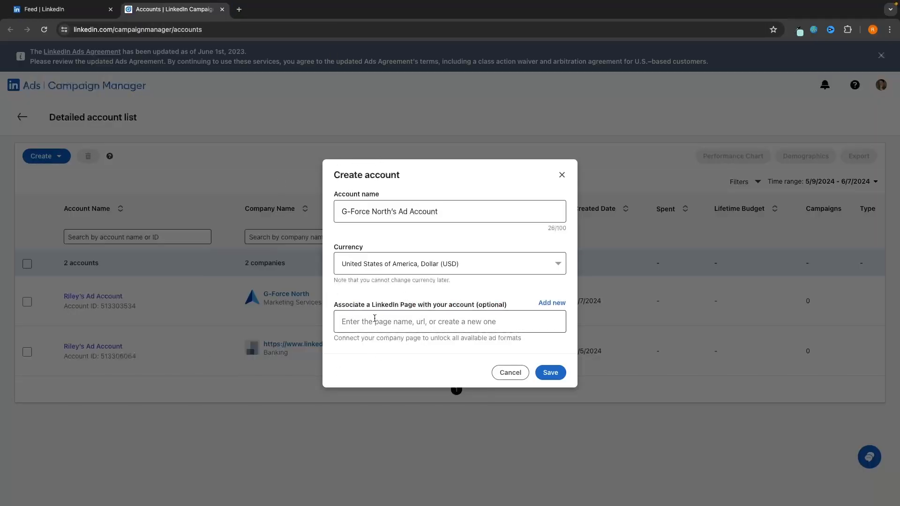
Step: Associate the G-Force North page with the new ad account and save the account
click(430, 322)
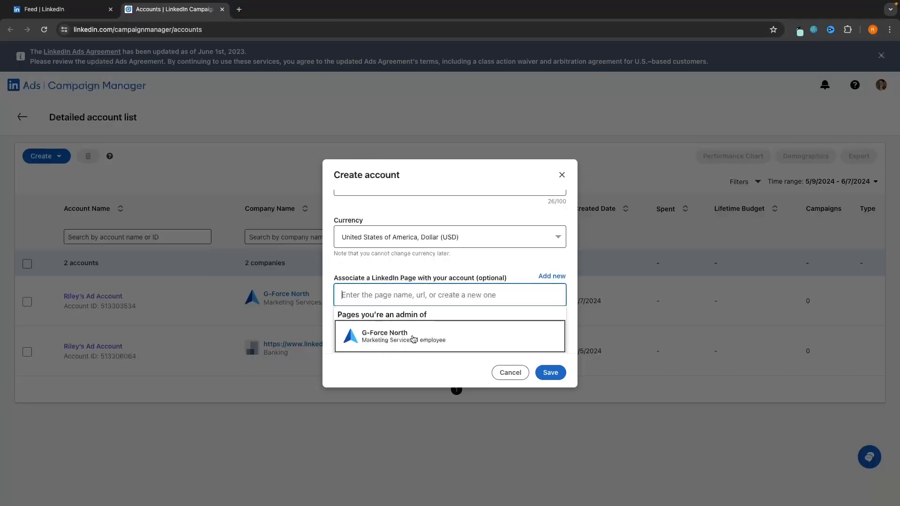
click(382, 347)
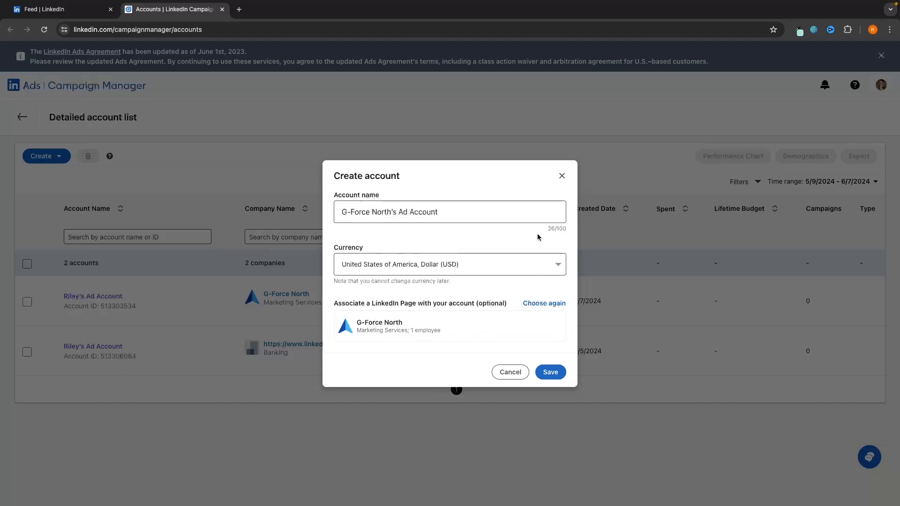
click(548, 373)
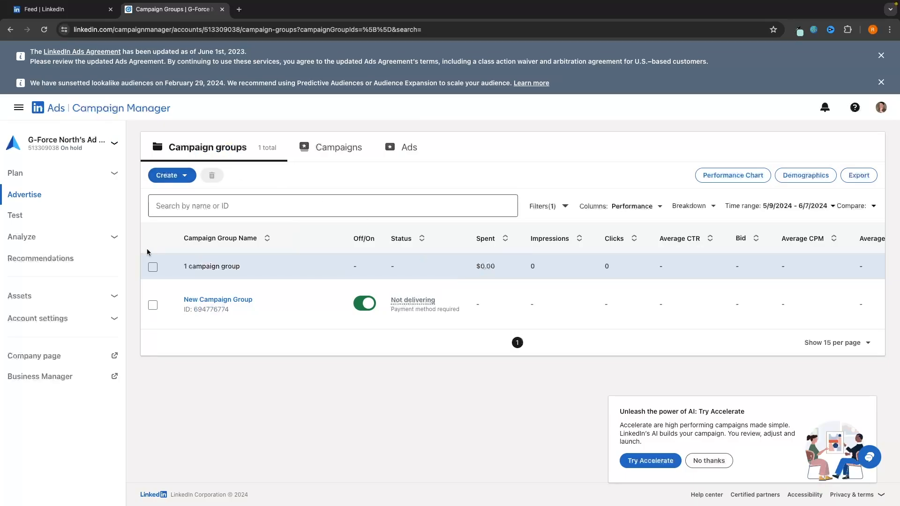
Step: Dismiss the Accelerate suggestion and start creating a new campaign group
click(712, 463)
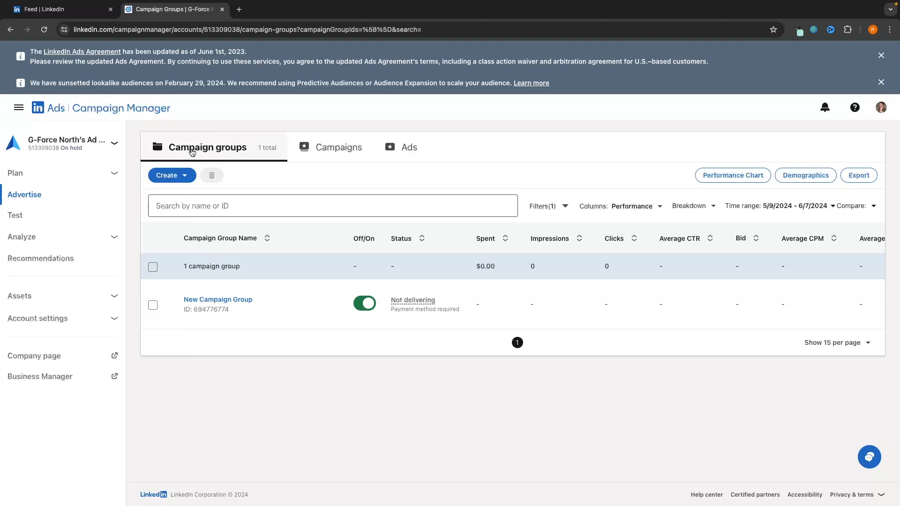
click(164, 176)
click(168, 230)
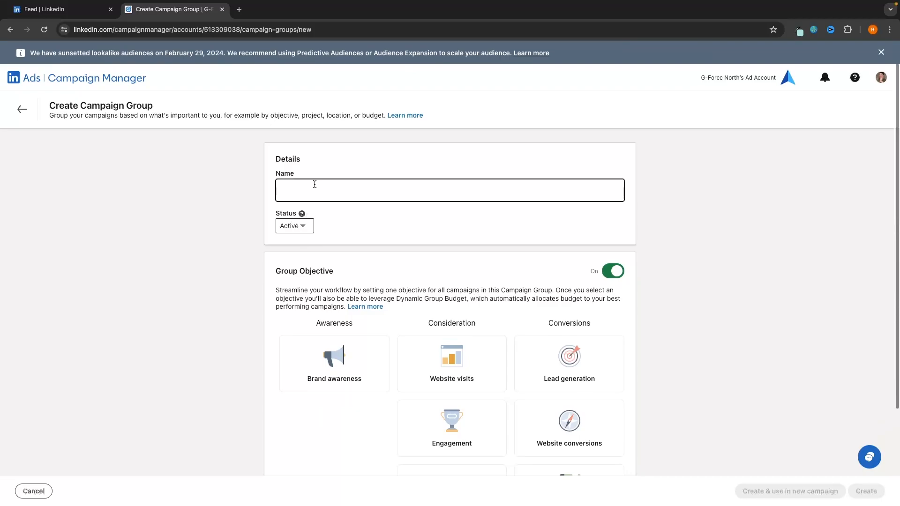
Step: Name the campaign group "Cold Traffic - Lead Gen Ads"
click(316, 191)
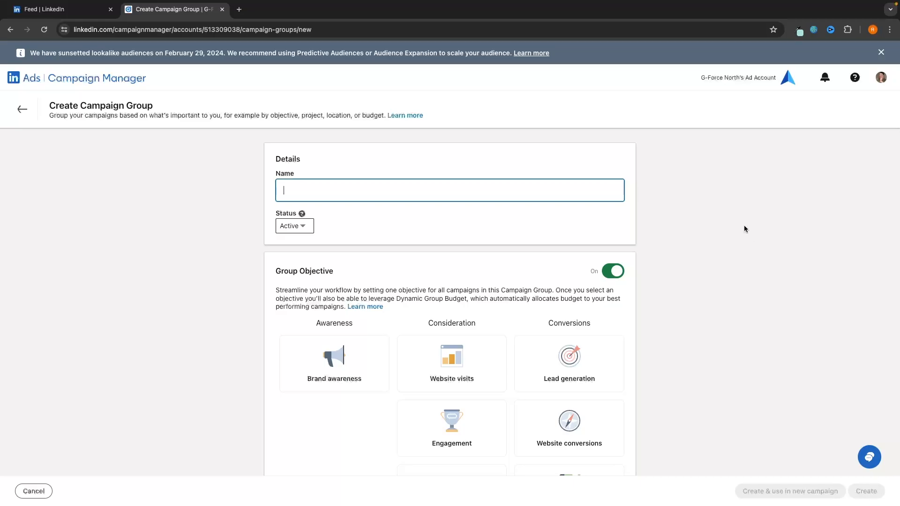
scroll(583, 403, down, 2)
scroll(737, 155, up, 3)
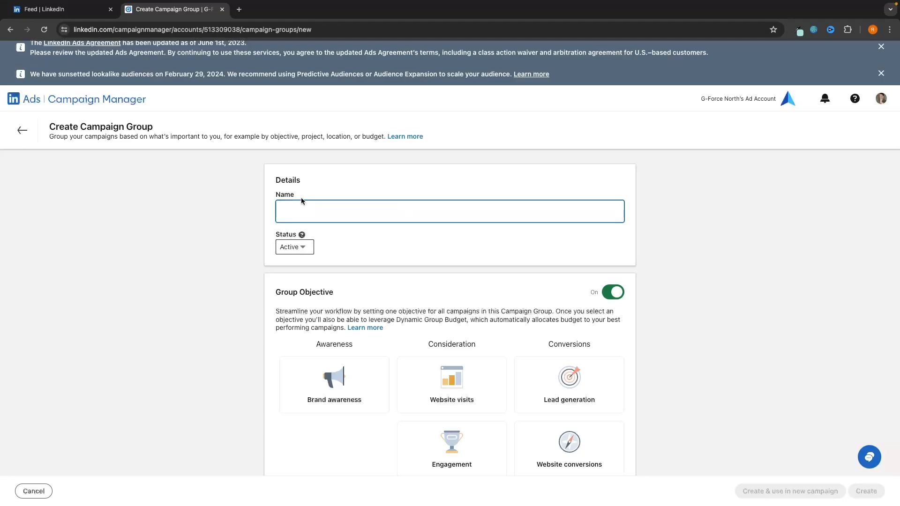
text(Co)
text(Ads)
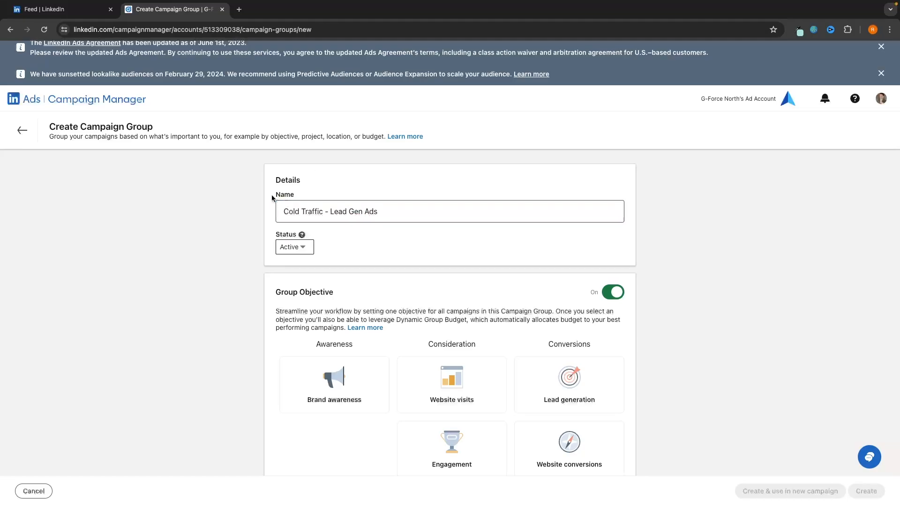
Step: Examine the Details section and the Group Objective choices under Awareness, Consideration and Conversions
drag(272, 196, 346, 187)
click(294, 180)
scroll(442, 195, down, 2)
scroll(440, 194, down, 2)
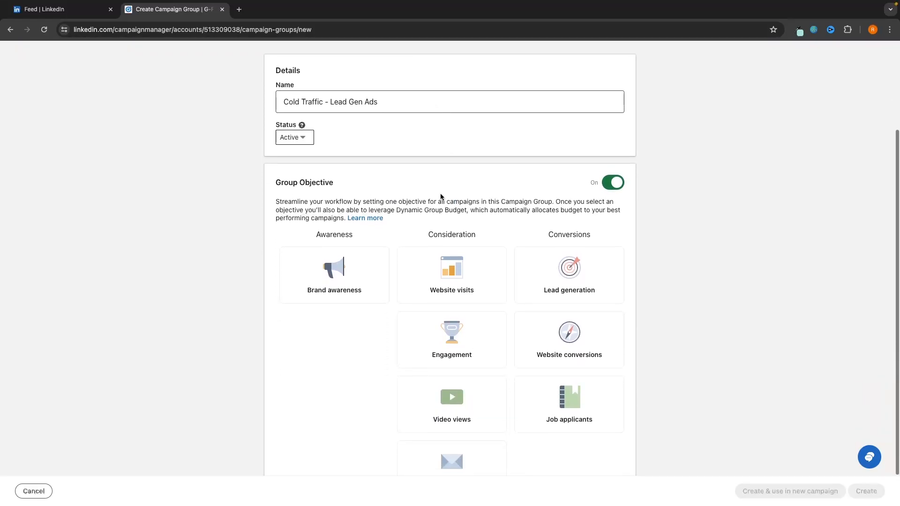
drag(275, 171, 336, 172)
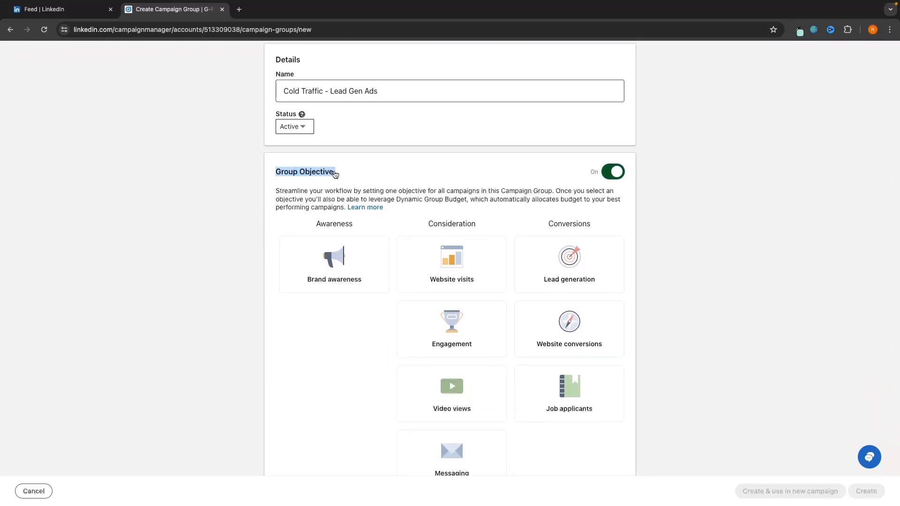
click(345, 174)
click(357, 173)
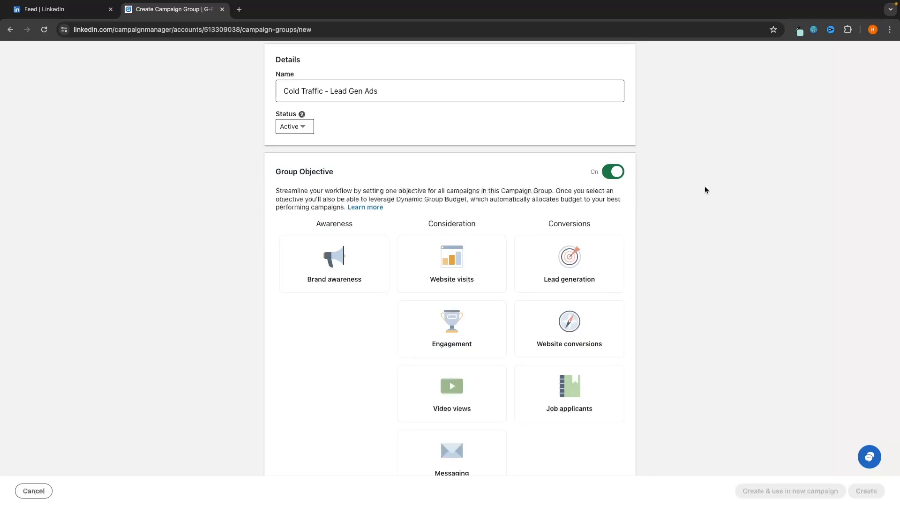
scroll(667, 194, down, 1)
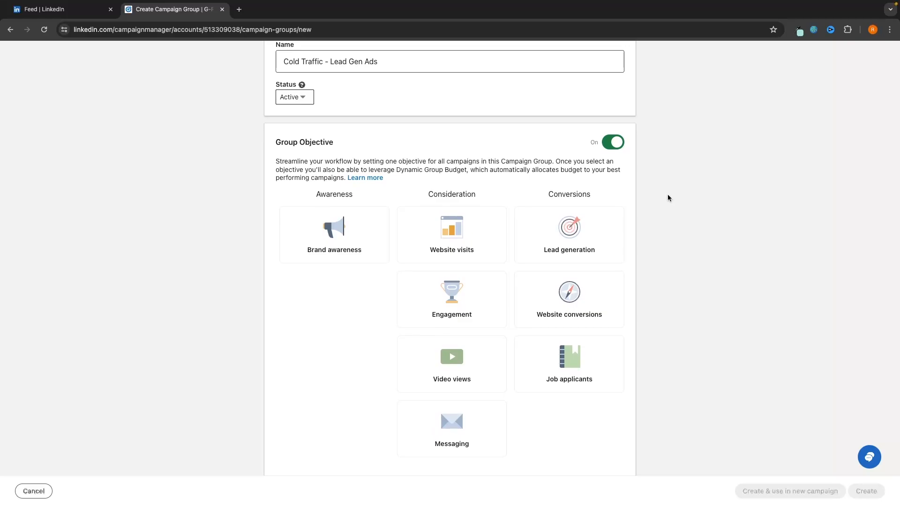
scroll(656, 220, up, 1)
scroll(656, 223, up, 2)
click(318, 119)
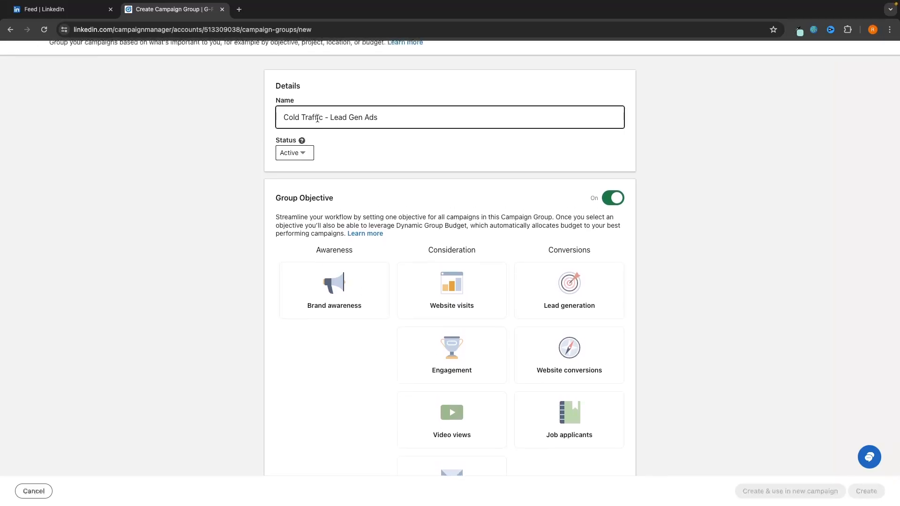
scroll(389, 106, up, 2)
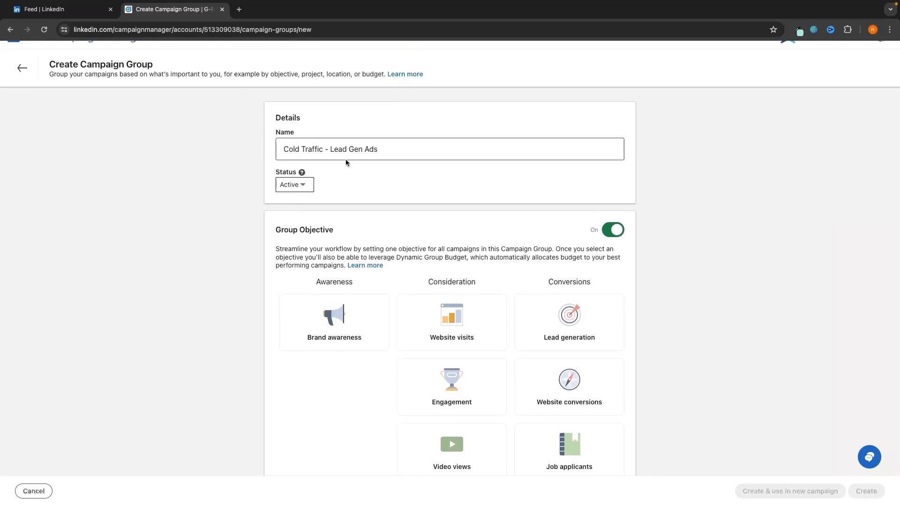
Step: Choose Lead generation as the group objective and reopen the objective selection
drag(331, 149, 409, 148)
click(411, 148)
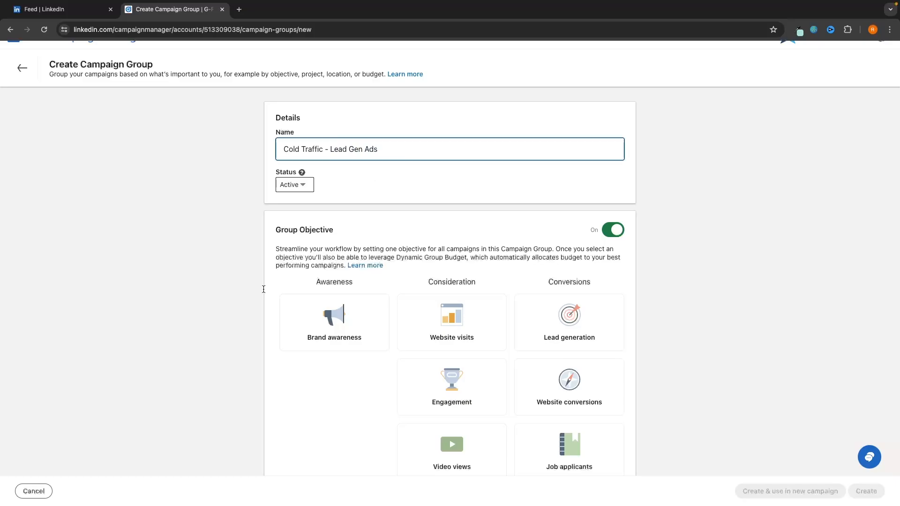
click(570, 330)
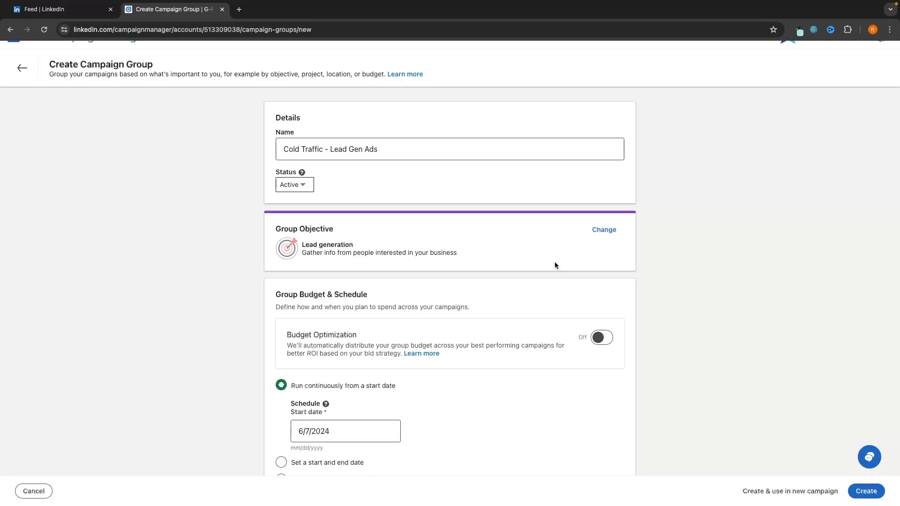
click(604, 230)
Step: Rename the campaign group "Cold Traffic - Blue Light Glasses"
drag(378, 149, 281, 149)
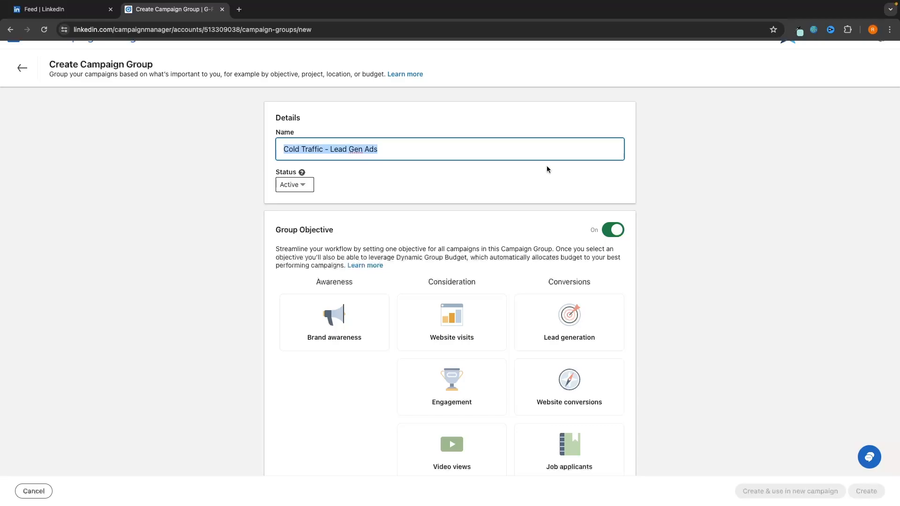
drag(330, 149, 490, 159)
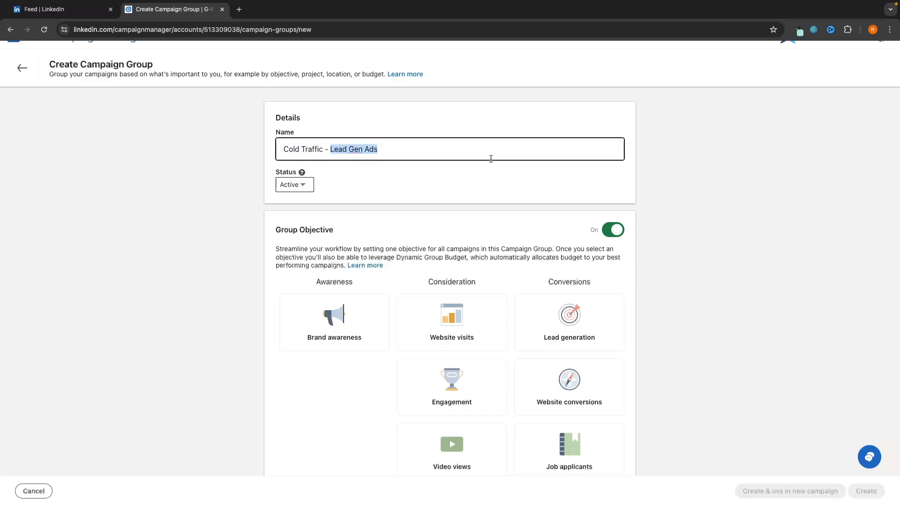
text(Blu)
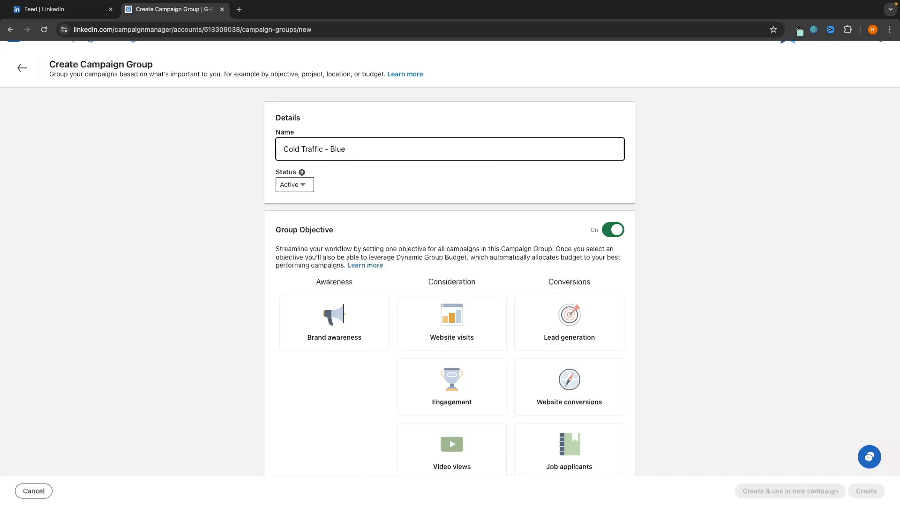
text(e Light Glasses)
drag(323, 149, 272, 149)
click(778, 175)
Step: Compare the available group objectives with the product part of the campaign group name
scroll(728, 187, down, 2)
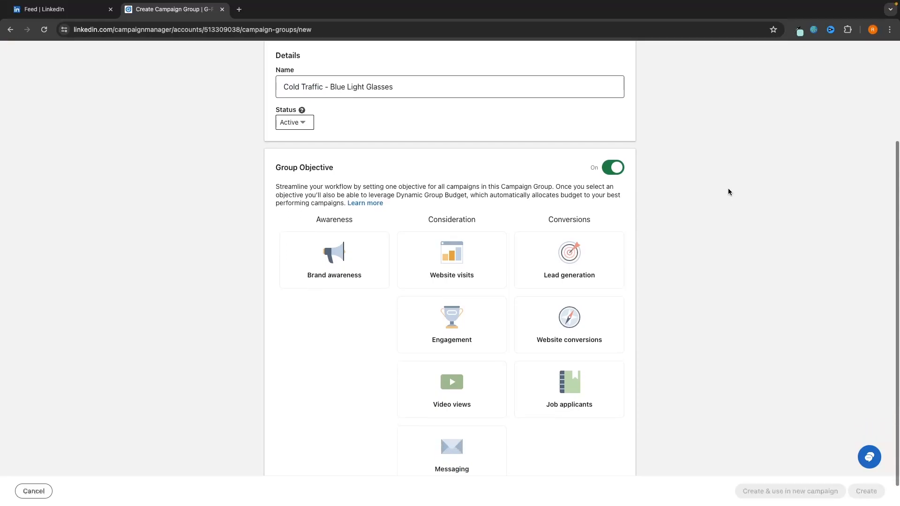
scroll(305, 168, down, 1)
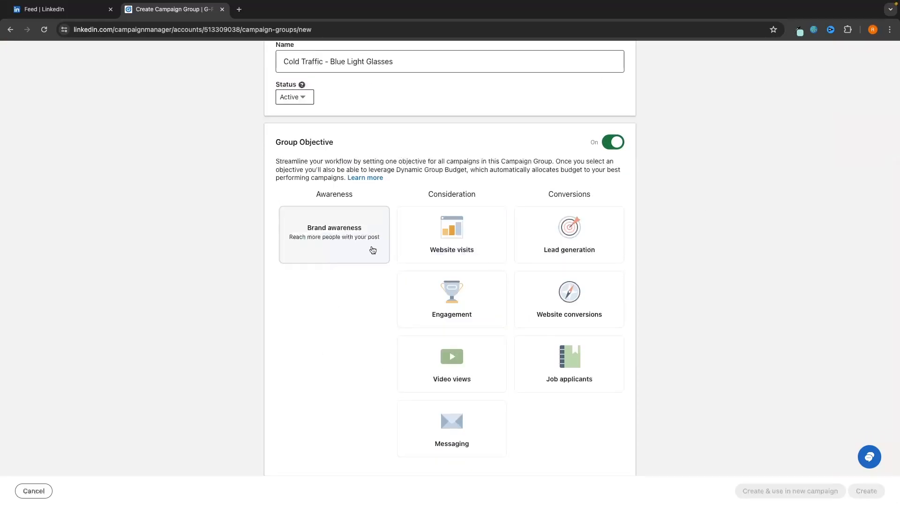
scroll(679, 344, up, 1)
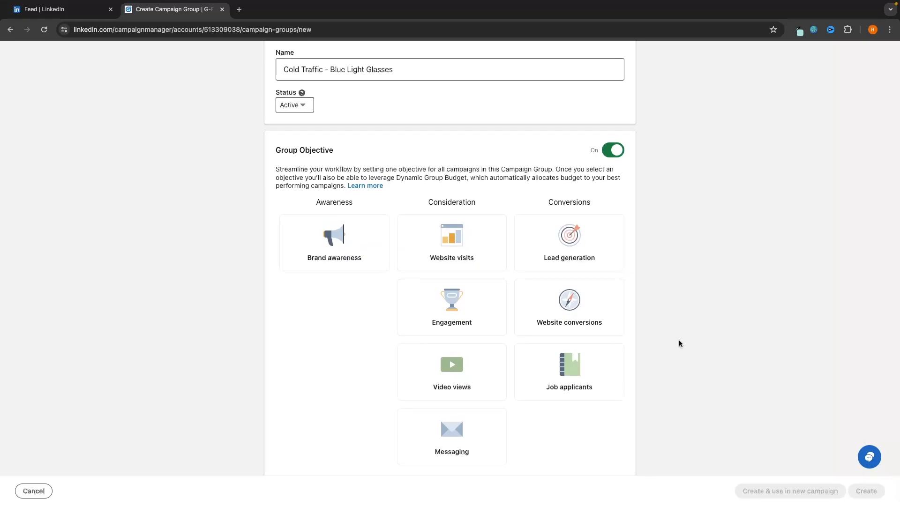
scroll(679, 344, up, 1)
scroll(679, 343, up, 3)
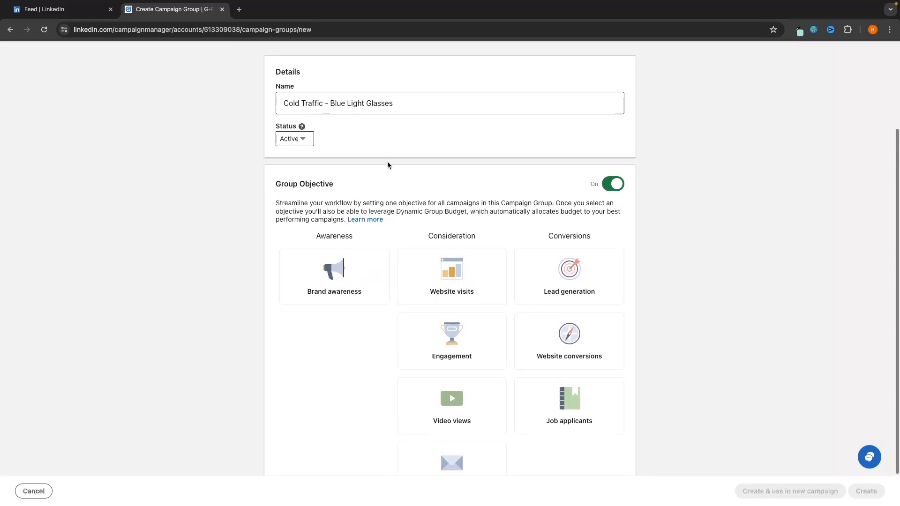
drag(324, 128, 430, 127)
click(404, 127)
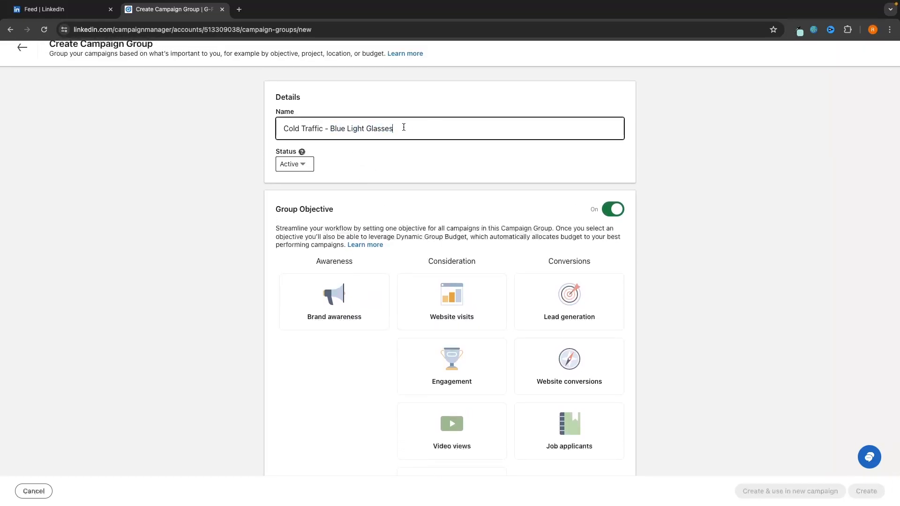
drag(328, 128, 415, 126)
click(415, 127)
scroll(418, 127, down, 1)
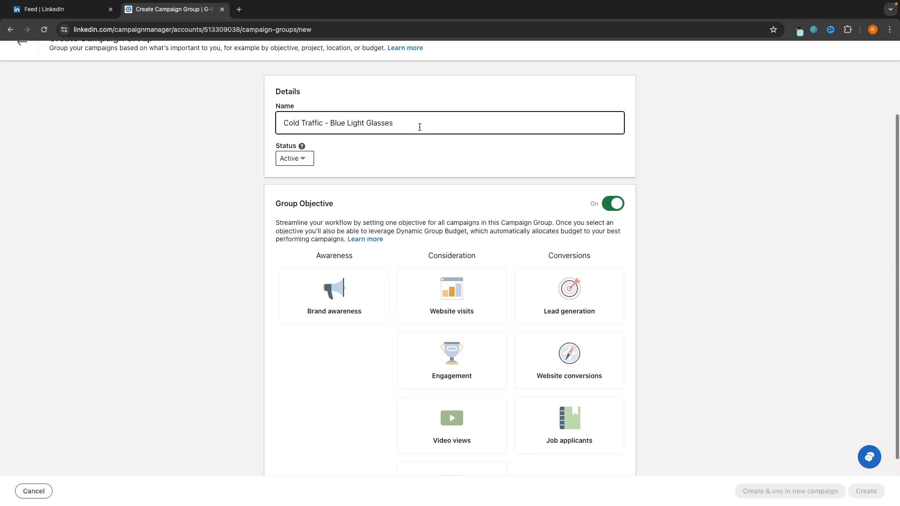
scroll(233, 243, down, 1)
scroll(669, 333, down, 1)
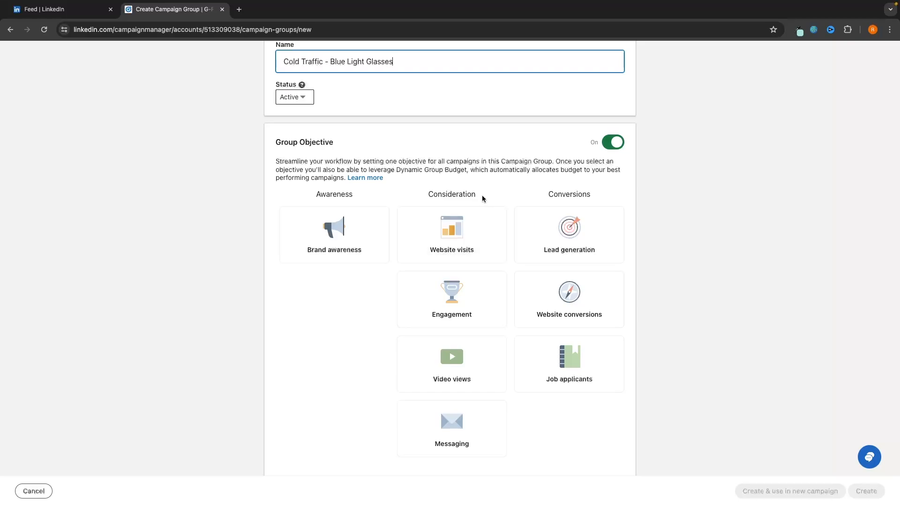
scroll(488, 193, up, 1)
scroll(596, 192, up, 2)
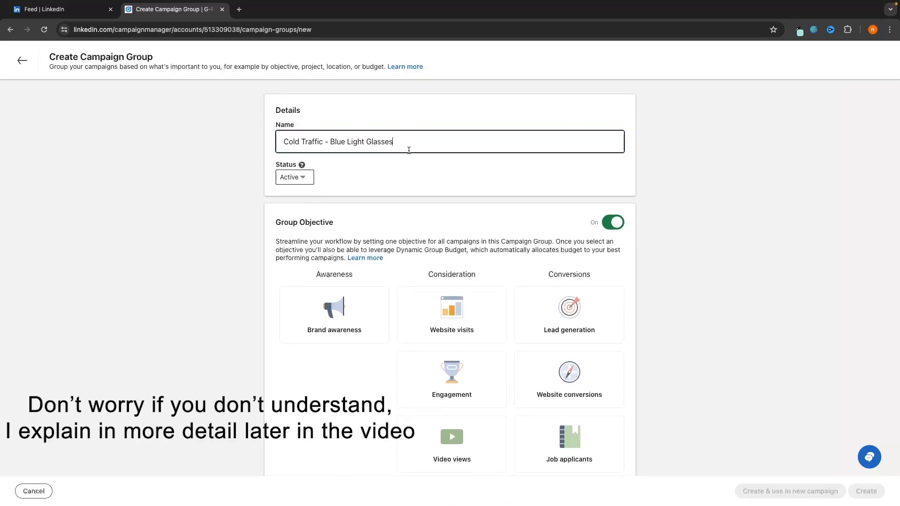
Step: Turn off the Group Objective setting for the campaign group
scroll(412, 207, down, 1)
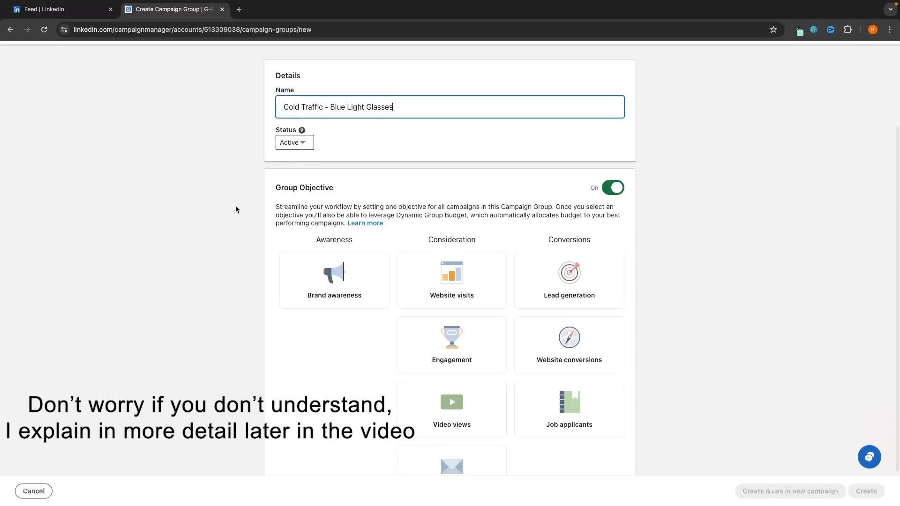
drag(273, 185, 335, 187)
click(359, 183)
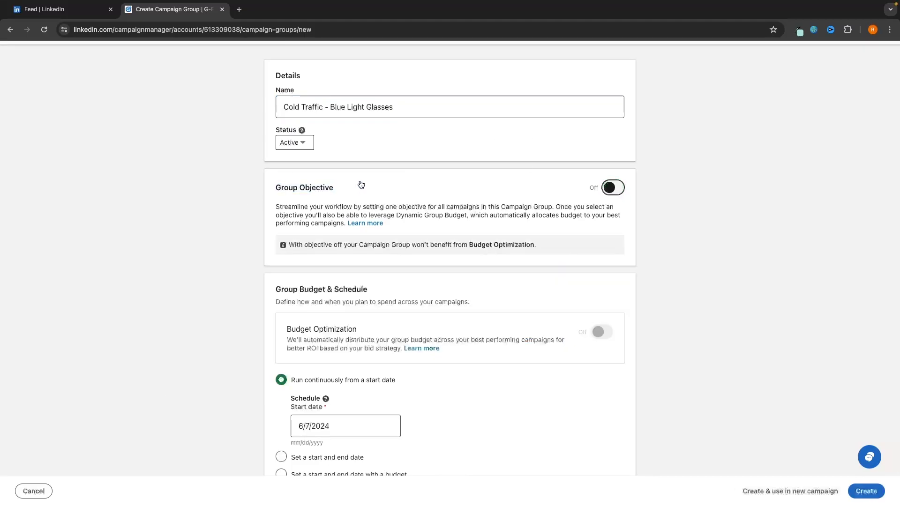
Step: Review the traffic type and product parts of the campaign group name
scroll(637, 219, up, 1)
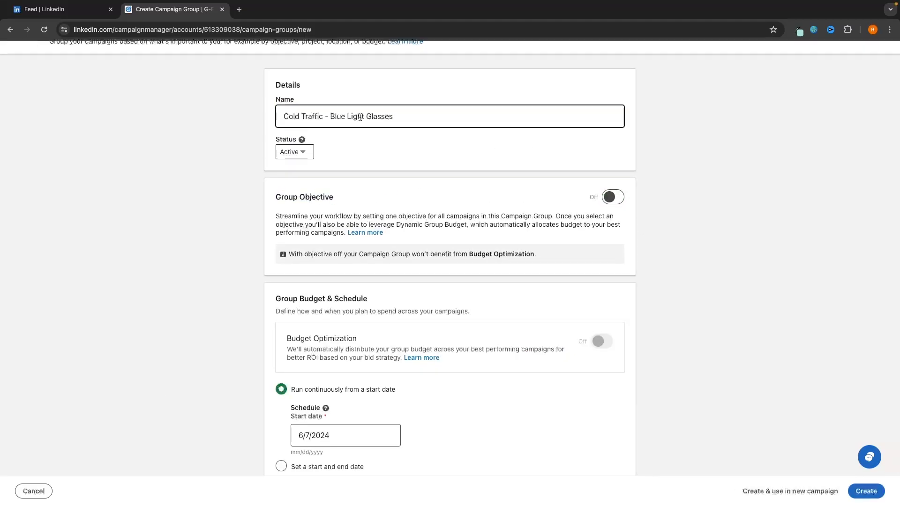
drag(330, 117, 414, 115)
click(424, 114)
drag(330, 117, 428, 116)
click(428, 116)
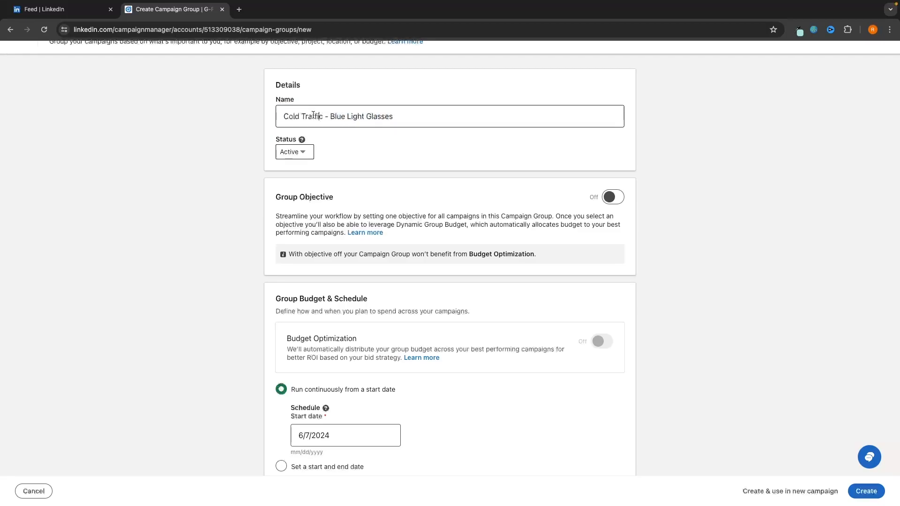
drag(322, 116, 283, 116)
click(427, 139)
scroll(445, 183, down, 1)
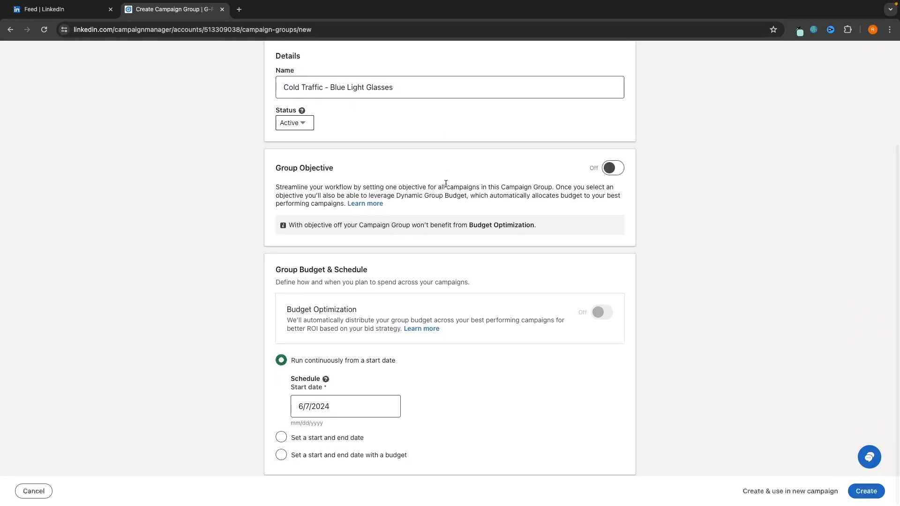
Step: Switch the Group Budget & Schedule from running continuously to a set start and end date without a budget
drag(276, 271, 380, 275)
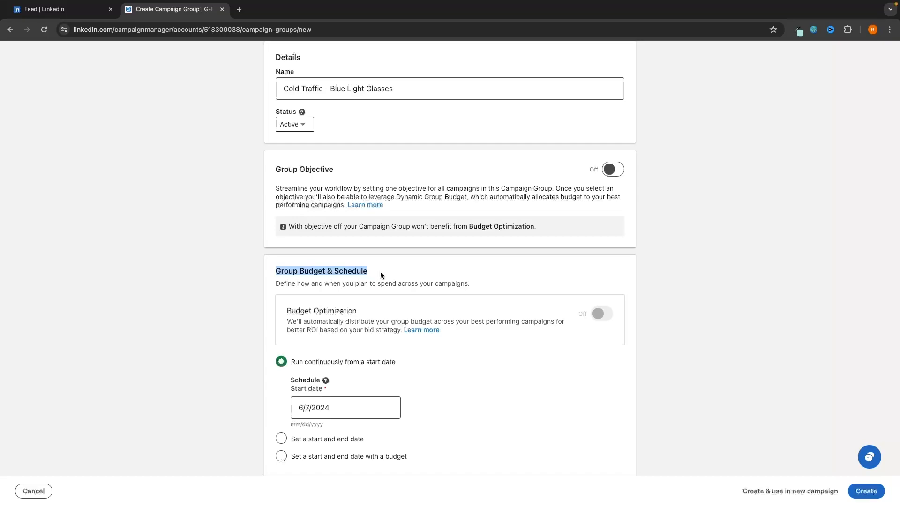
click(380, 276)
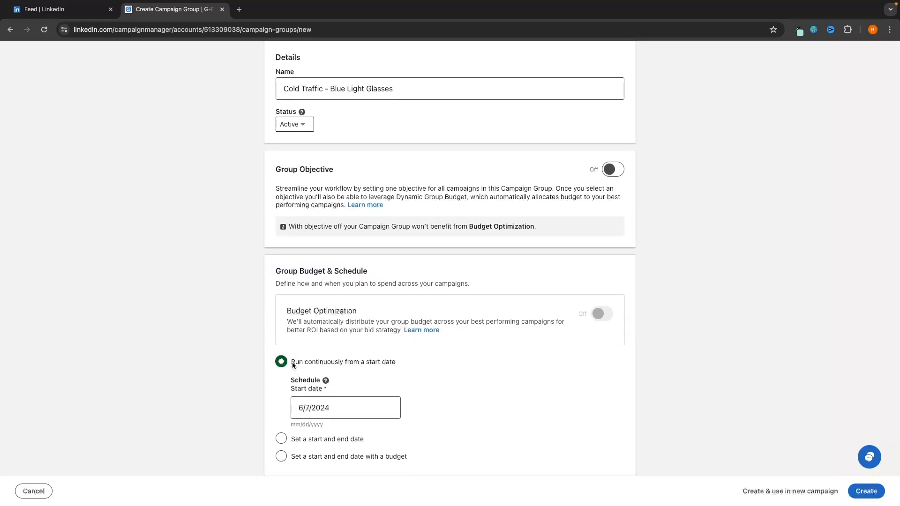
drag(291, 362, 412, 362)
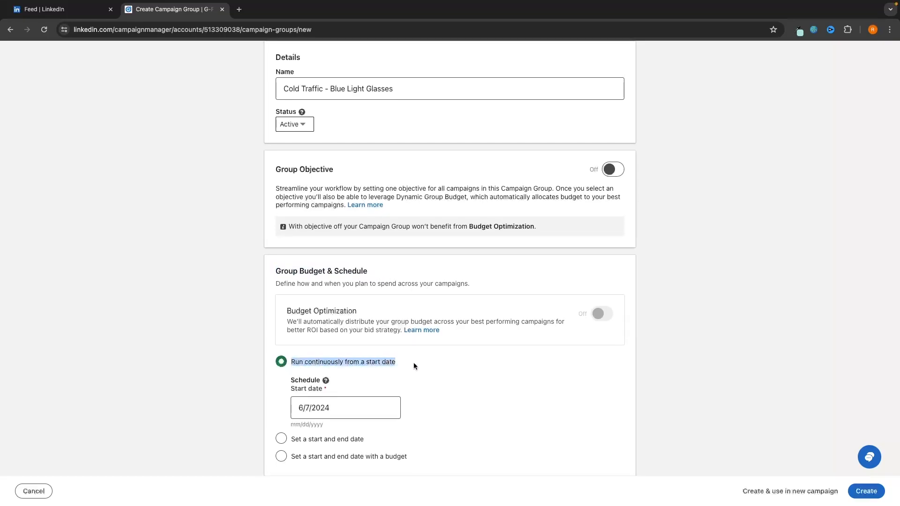
click(413, 362)
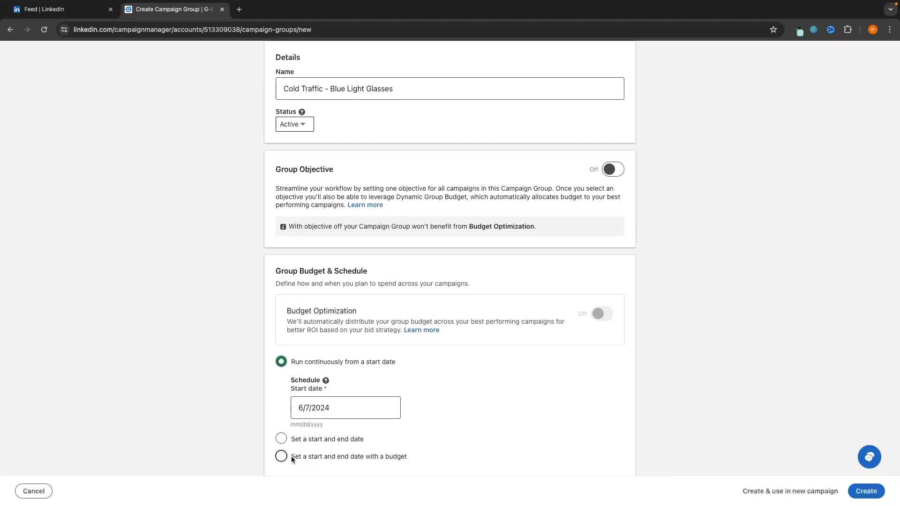
drag(291, 458, 400, 458)
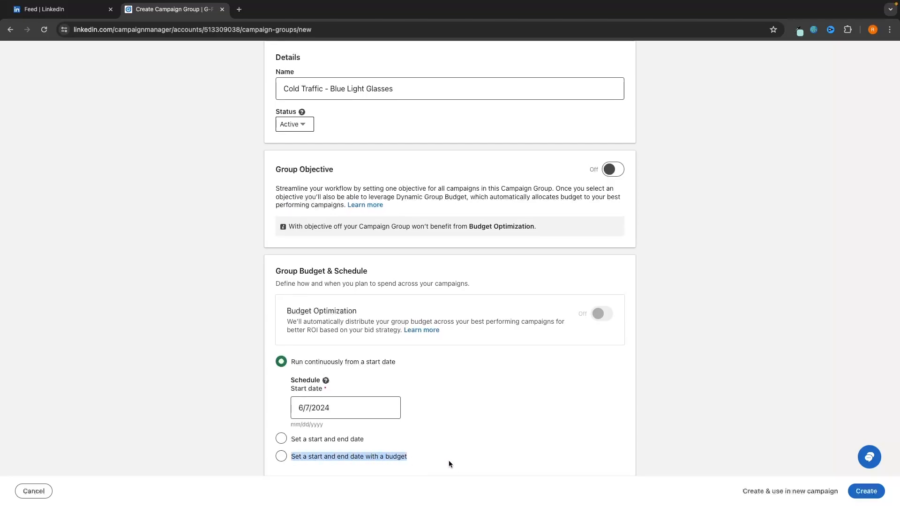
click(464, 457)
click(344, 439)
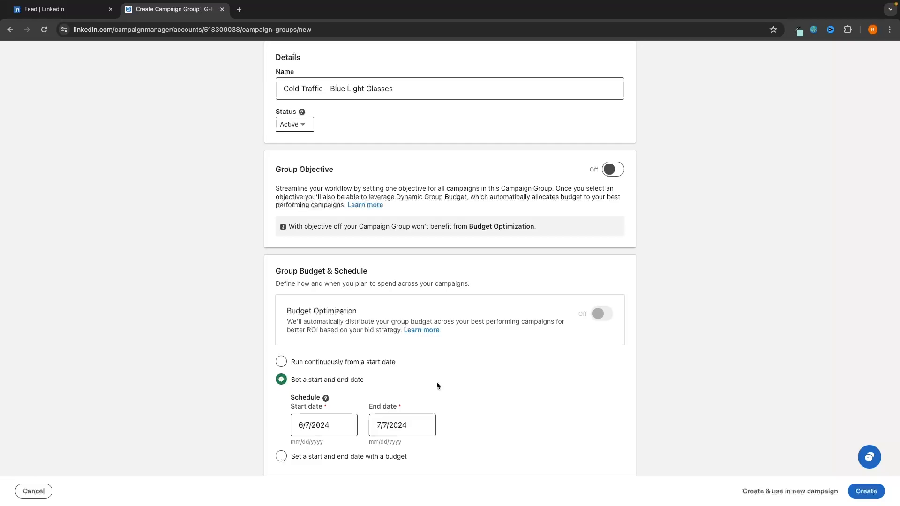
Step: Schedule the campaign group from 6/7/2024 to 6/14/2024 and create it
click(324, 425)
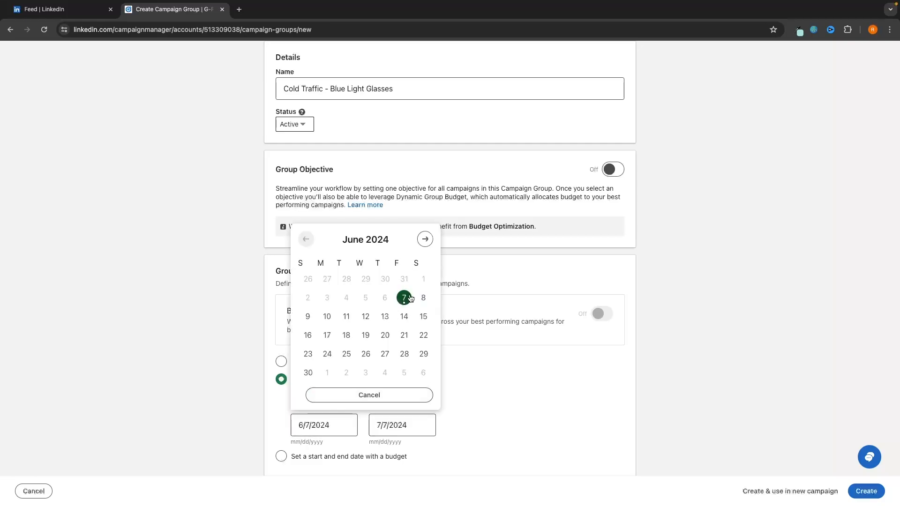
click(404, 298)
click(396, 422)
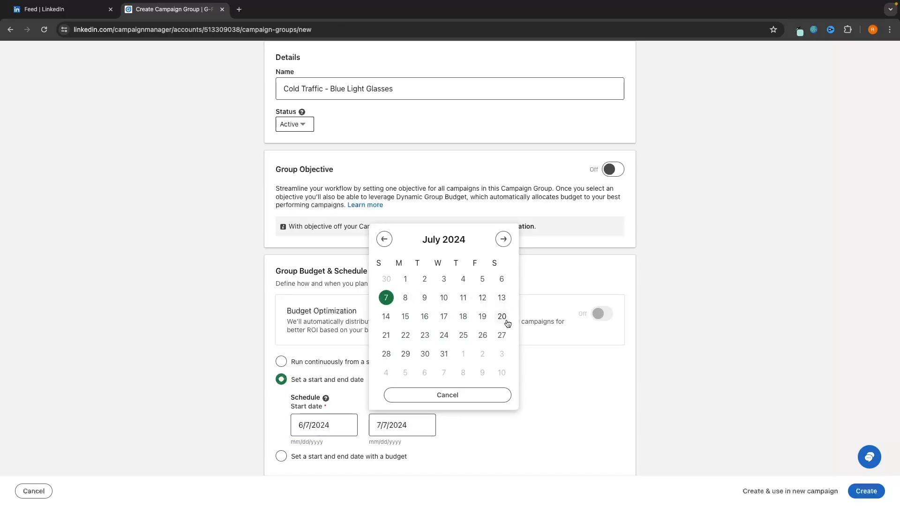
click(483, 316)
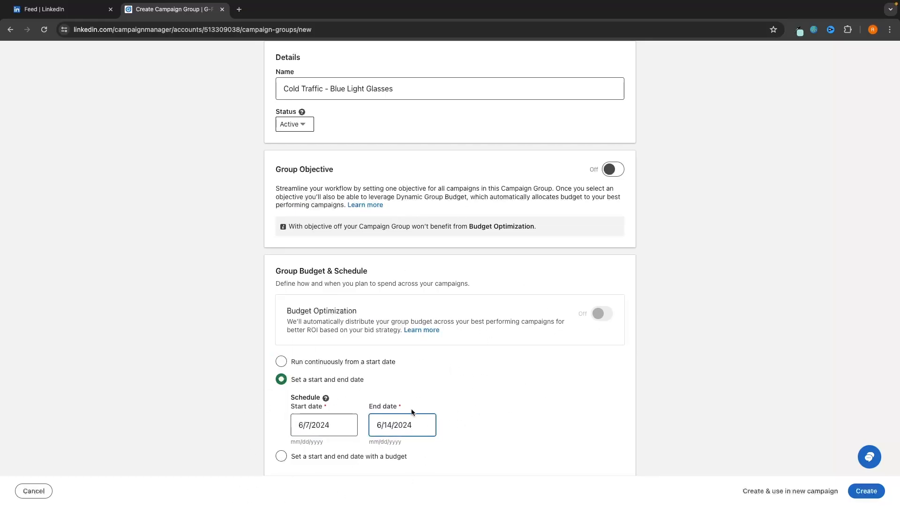
click(866, 491)
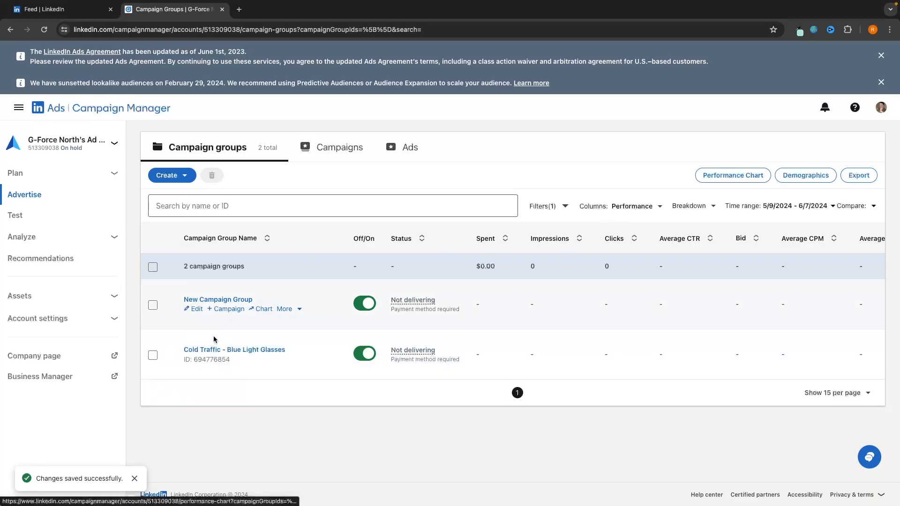
Step: Open the campaigns of the "Cold Traffic - Blue Light Glasses" campaign group
click(263, 350)
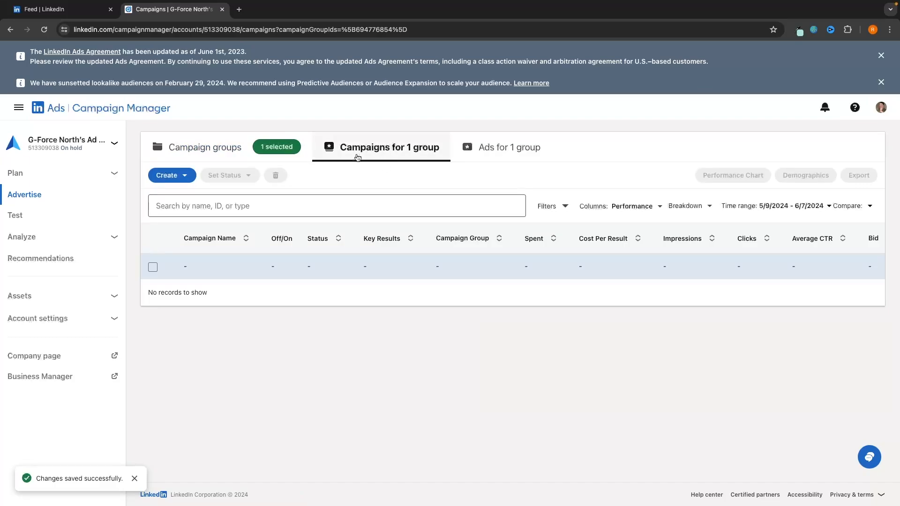
click(207, 148)
click(217, 299)
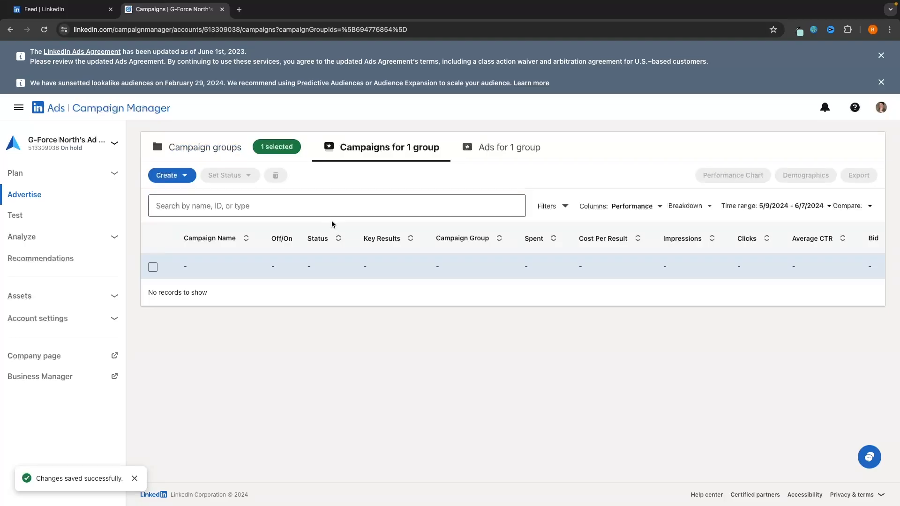
click(178, 176)
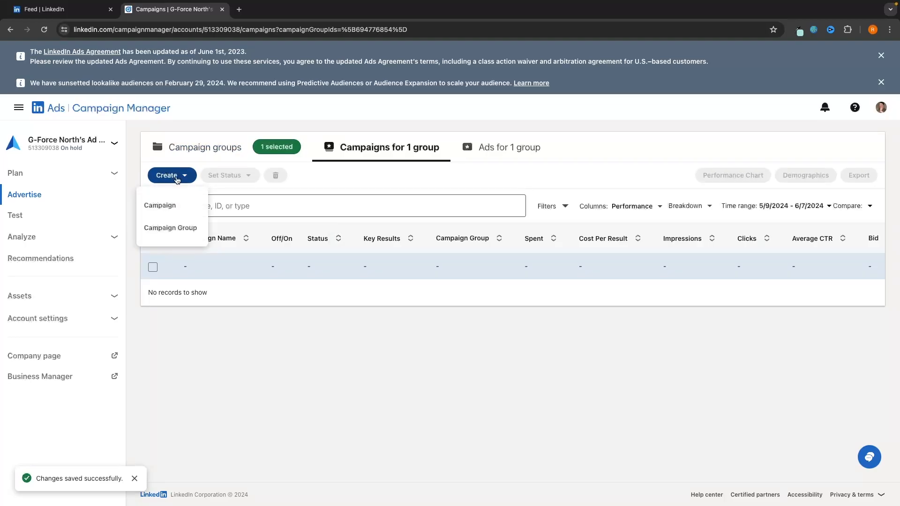
click(171, 206)
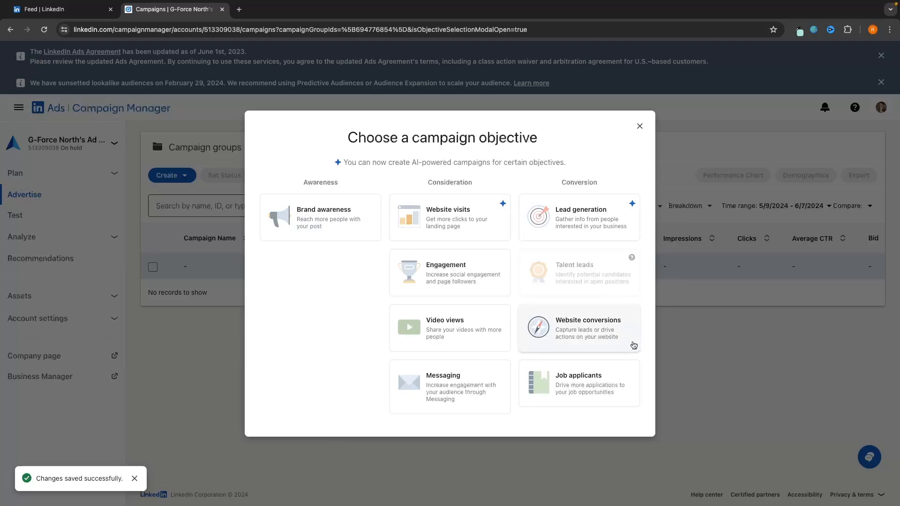
click(639, 126)
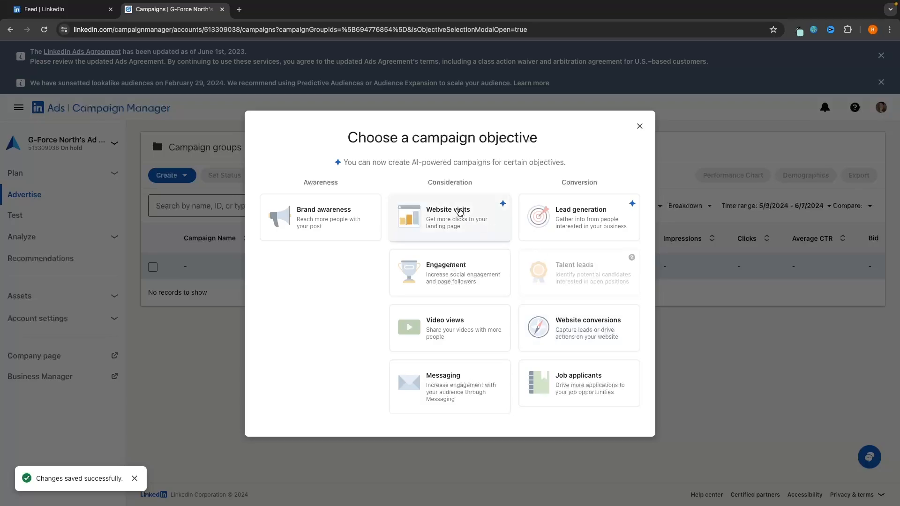
click(640, 127)
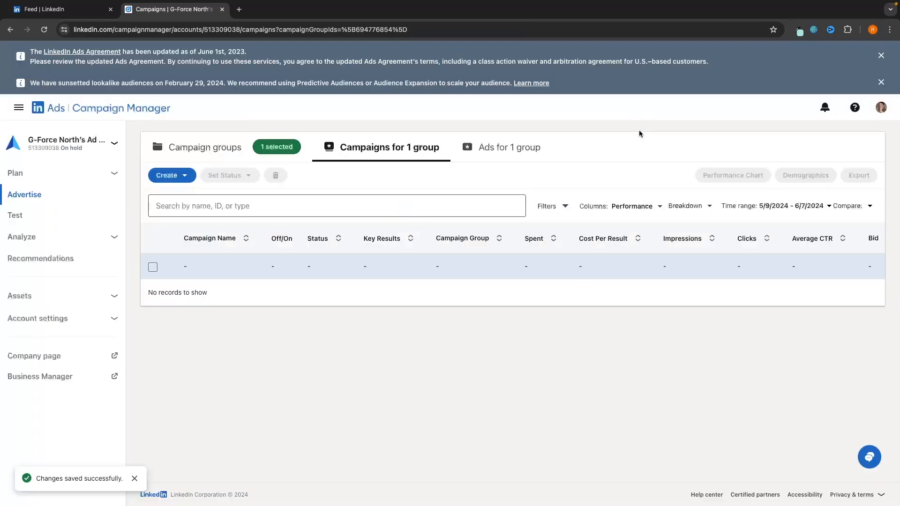
Step: Check "Cold Traffic - Blue Light Glasses" in the list of campaign groups and return to its campaigns
click(211, 152)
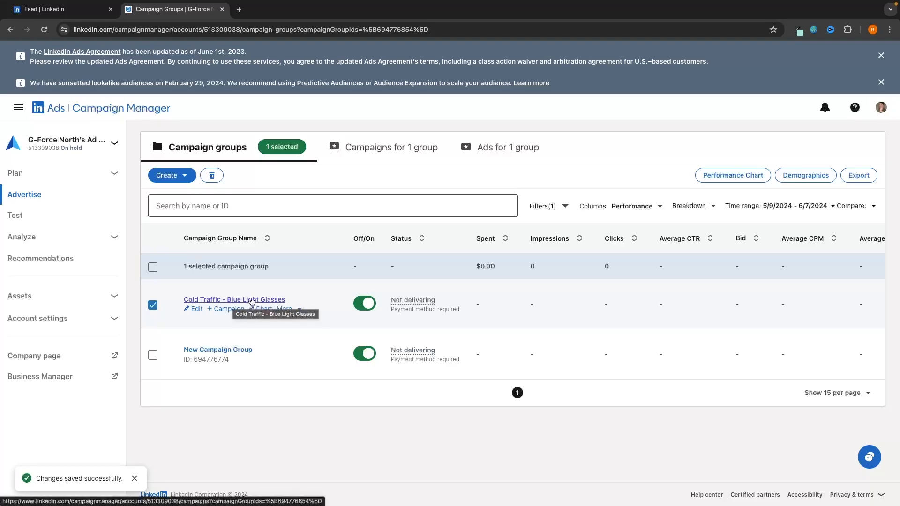
click(400, 138)
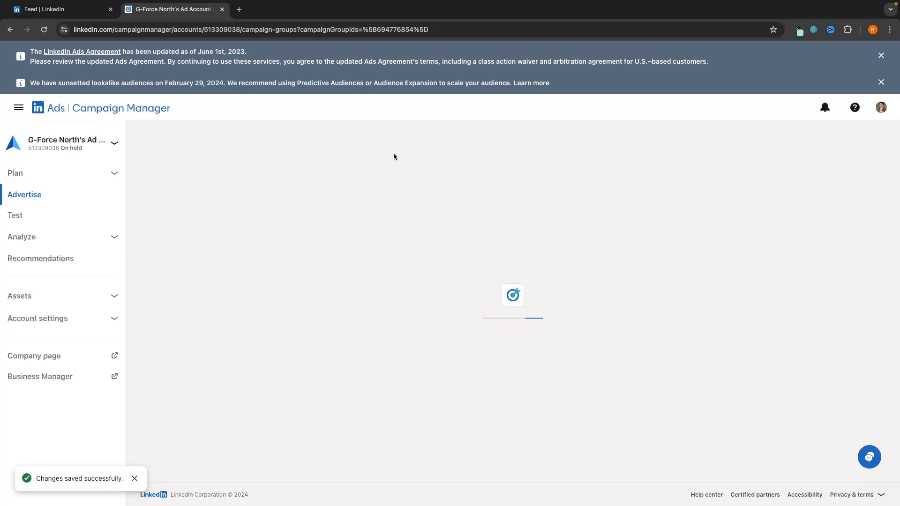
click(300, 205)
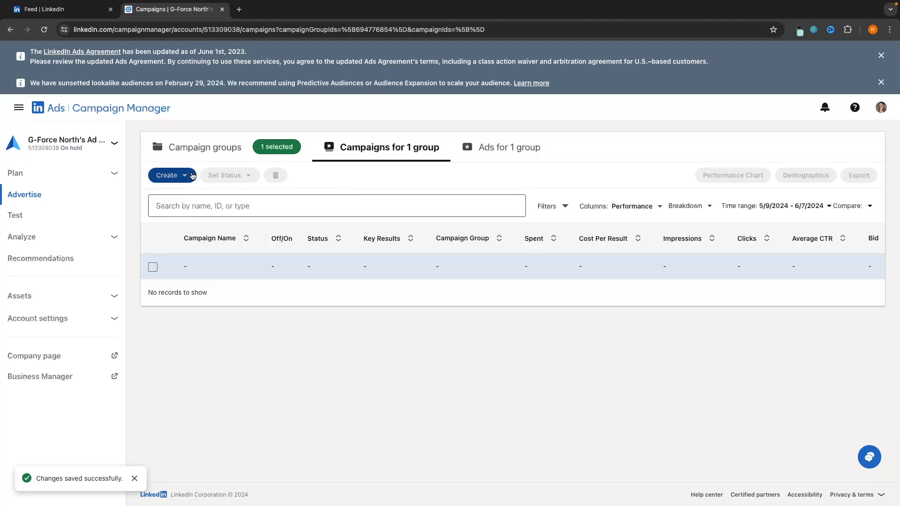
Step: Start a Website visits campaign with the Classic build option in the "Cold Traffic - Blue Light Glasses" campaign group
click(170, 175)
click(160, 204)
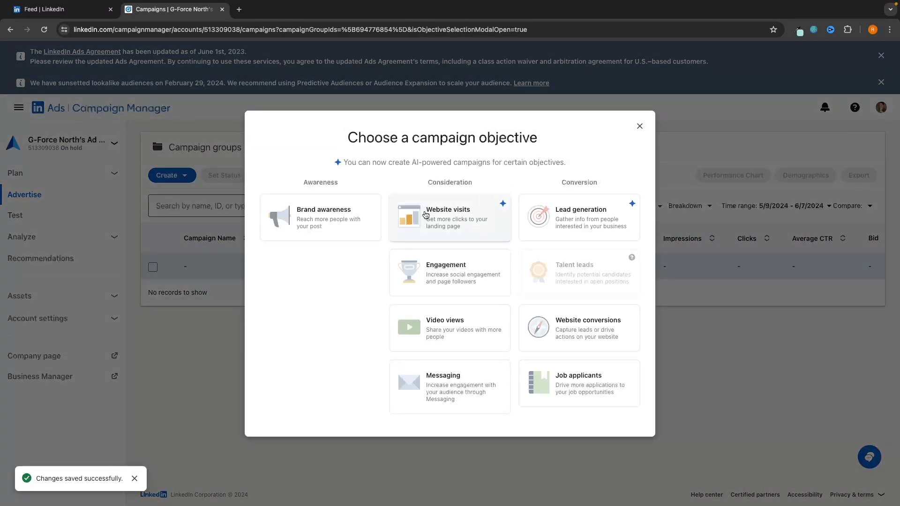
click(443, 216)
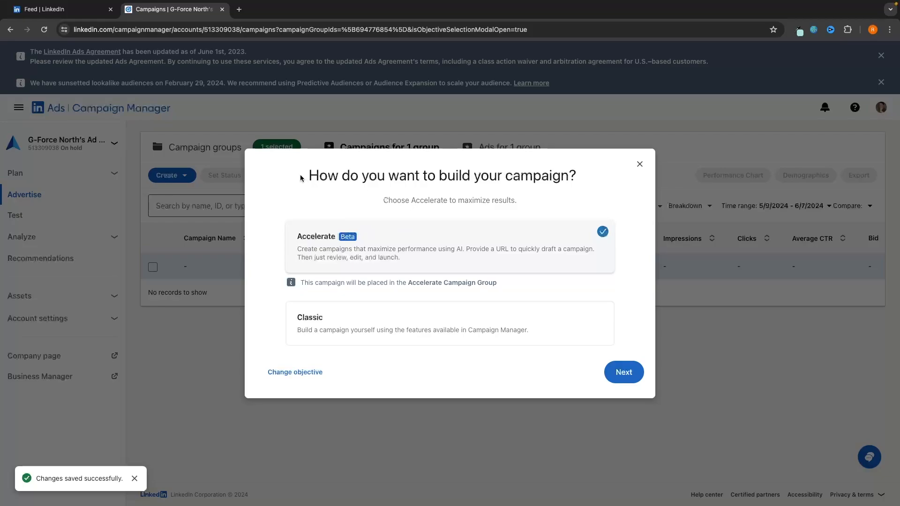
drag(301, 178, 586, 184)
click(590, 190)
click(322, 321)
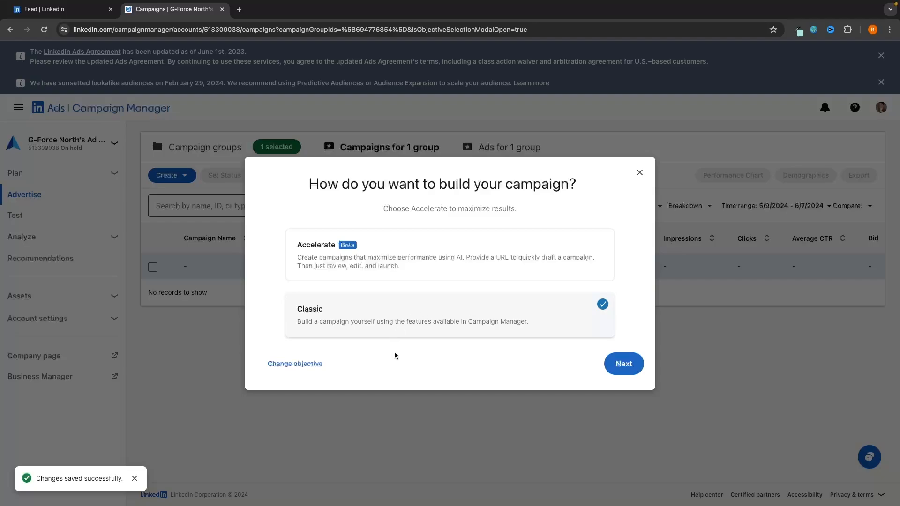
click(619, 366)
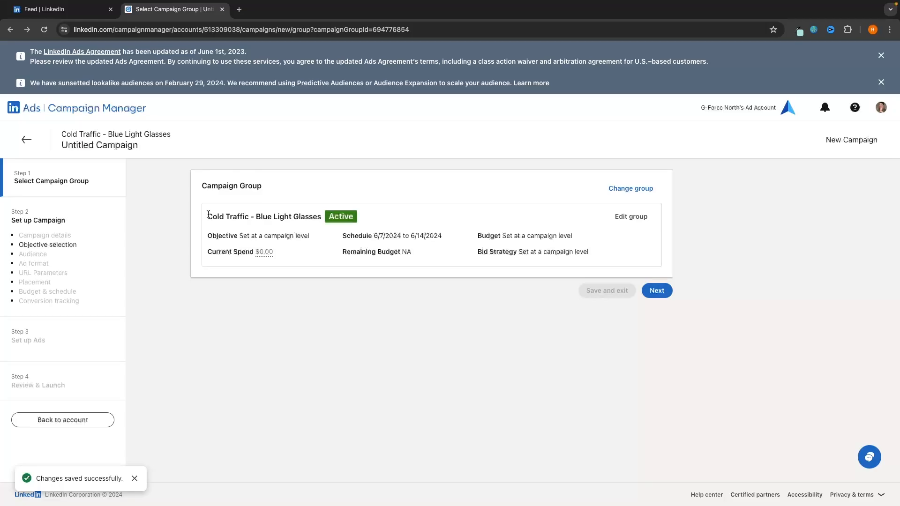
drag(208, 215, 339, 217)
click(646, 291)
Step: Name the campaign "Blue light blockers - website visits"
scroll(511, 230, down, 2)
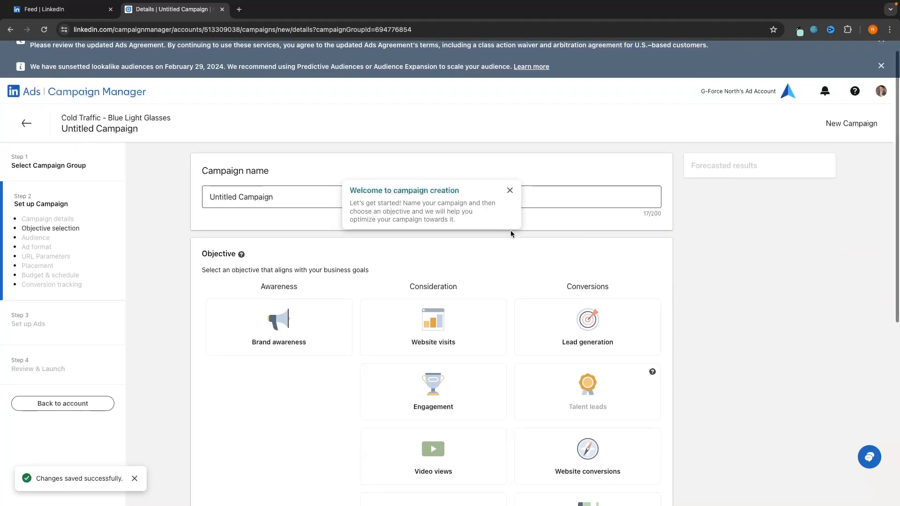
click(259, 147)
triple_click(259, 147)
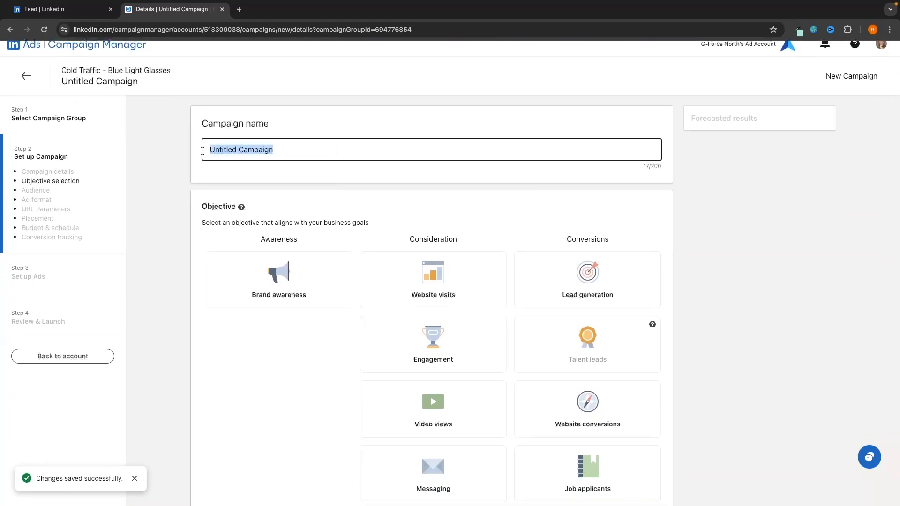
scroll(170, 191, up, 1)
key(BackSpace)
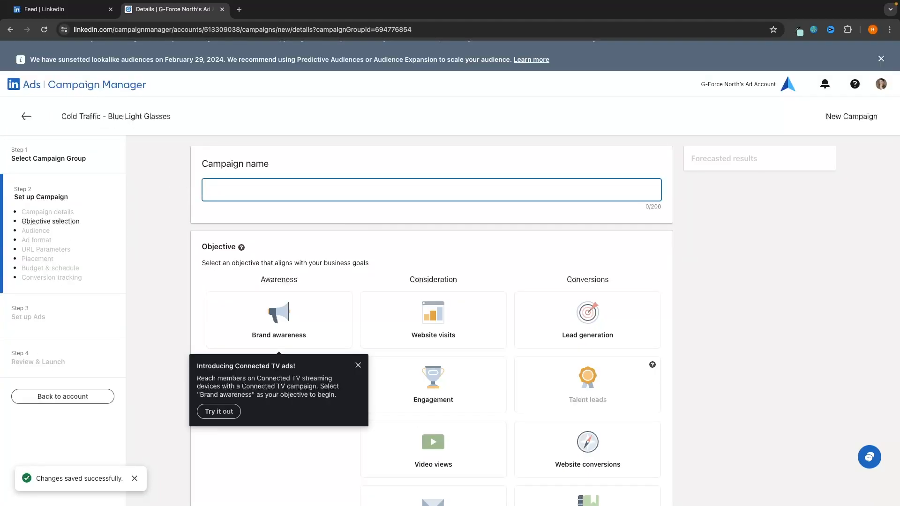
text(Blue light )
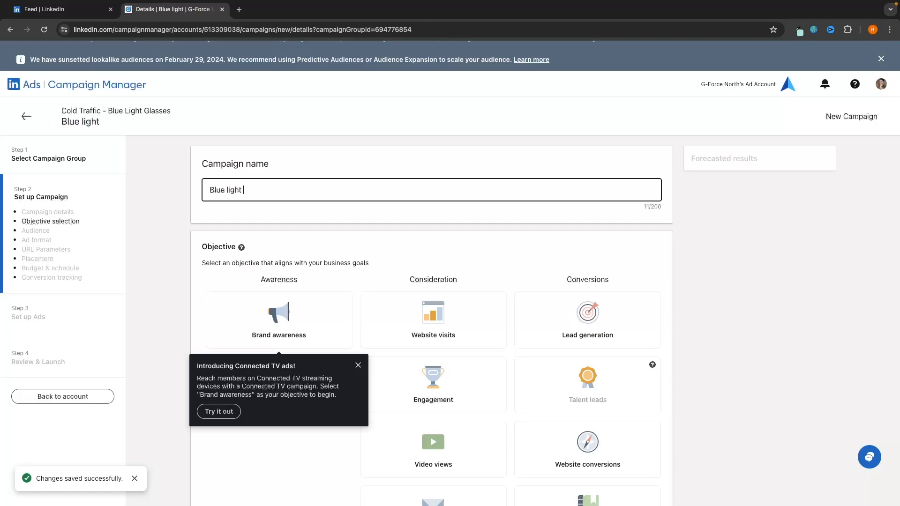
text(blockers)
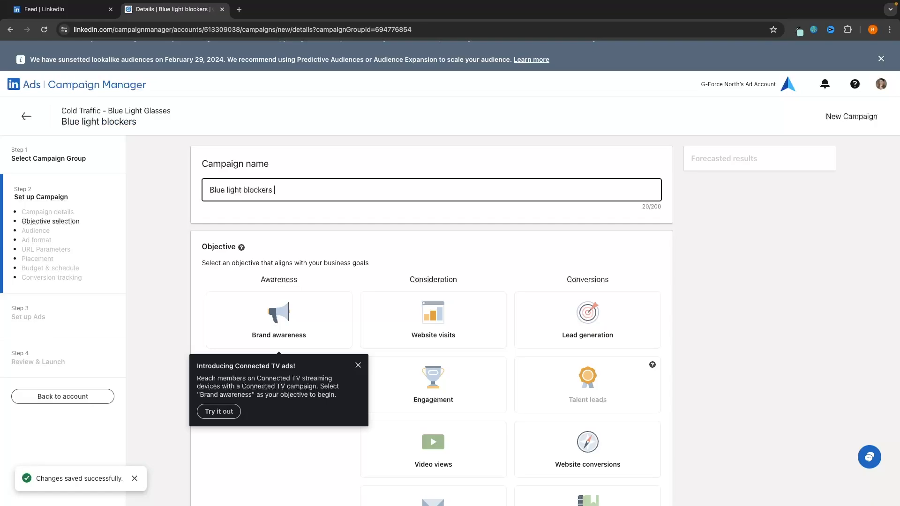
text( - )
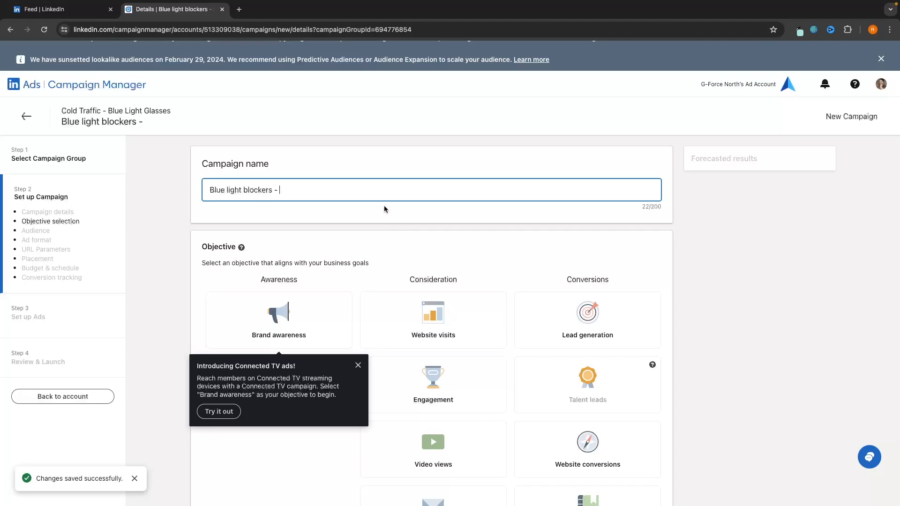
text(website visti)
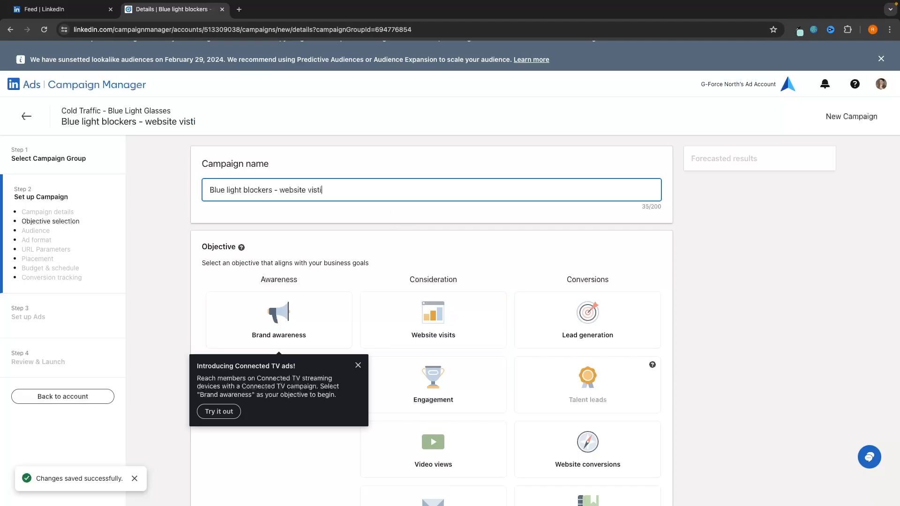
key(BackSpace)
key(BackSpace)
text(its)
Step: Set the campaign objective to Website visits and review the forecasted 30-day spend
scroll(442, 270, down, 1)
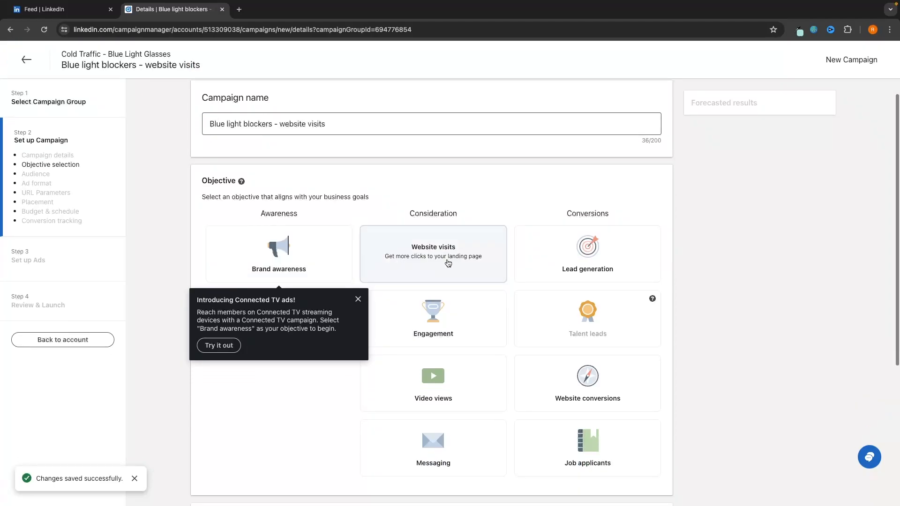
click(449, 263)
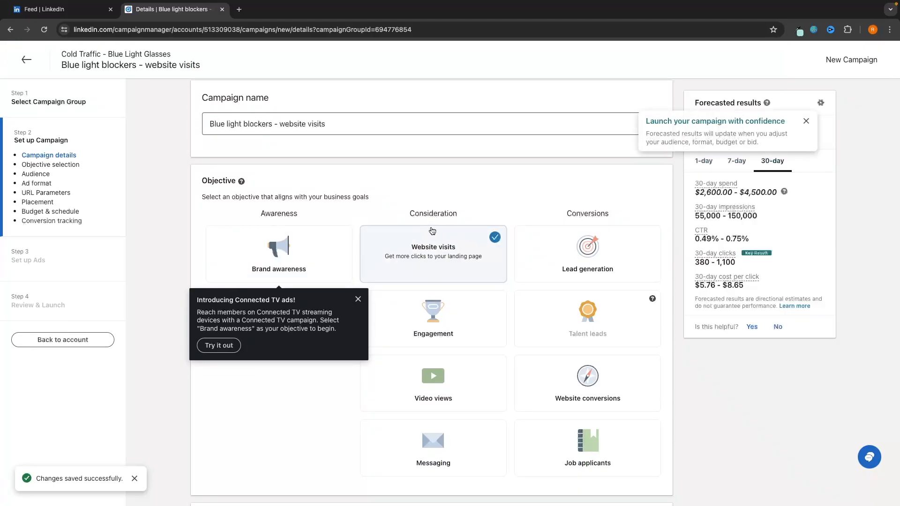
click(805, 119)
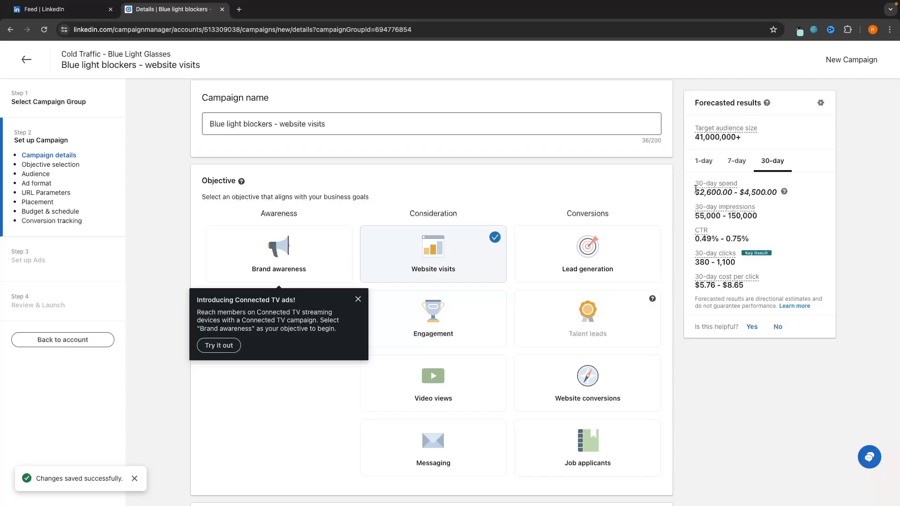
drag(696, 188, 777, 194)
click(780, 202)
Step: Try the Website conversions and Lead generation objectives for comparison, and switch the campaign back to Website visits
click(578, 379)
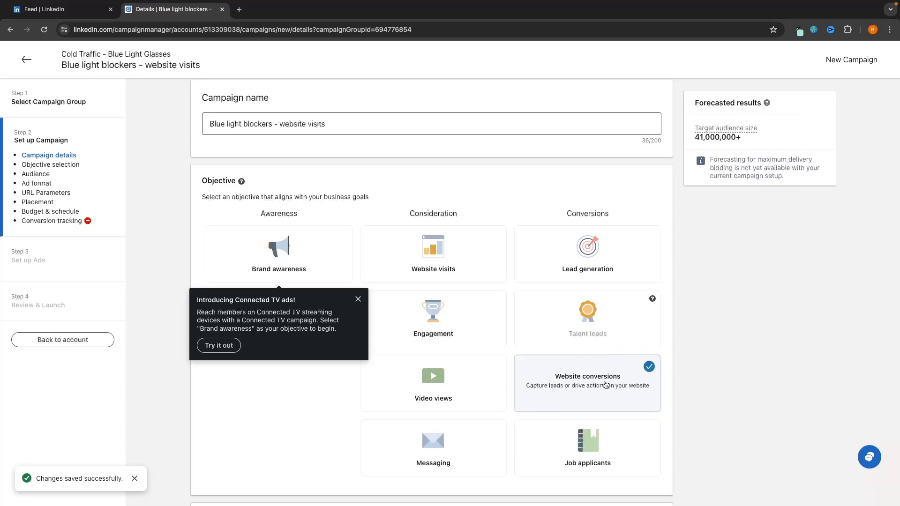
click(358, 299)
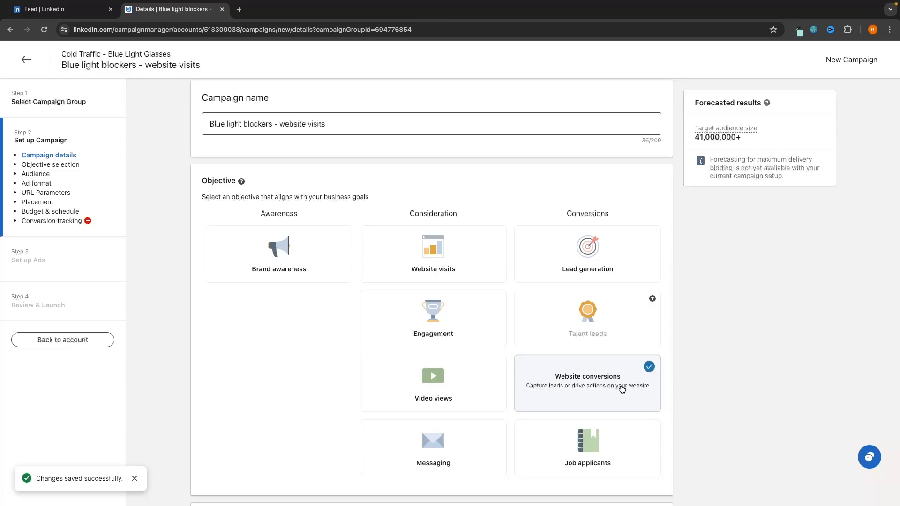
click(455, 257)
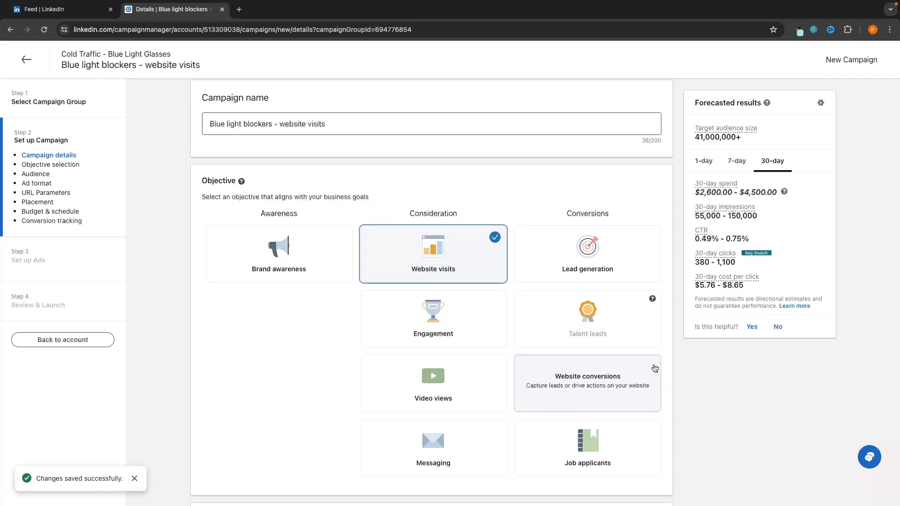
click(605, 264)
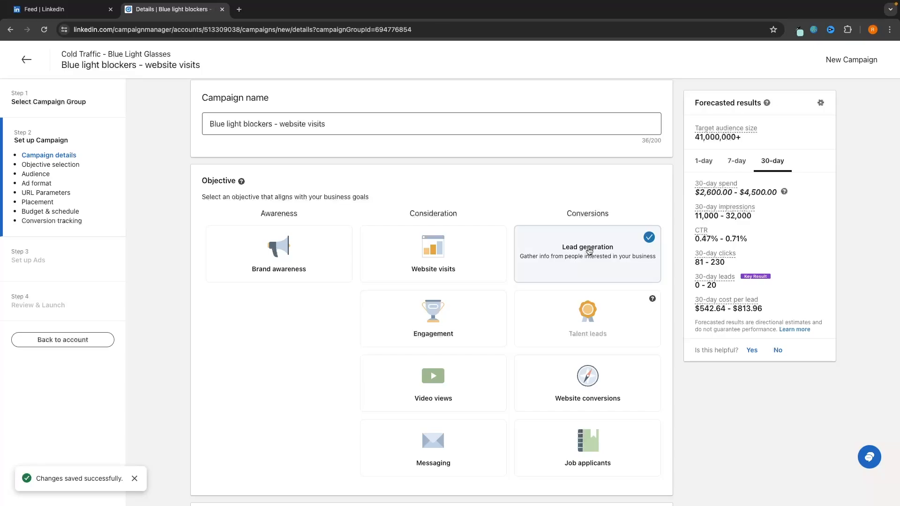
click(446, 247)
click(635, 255)
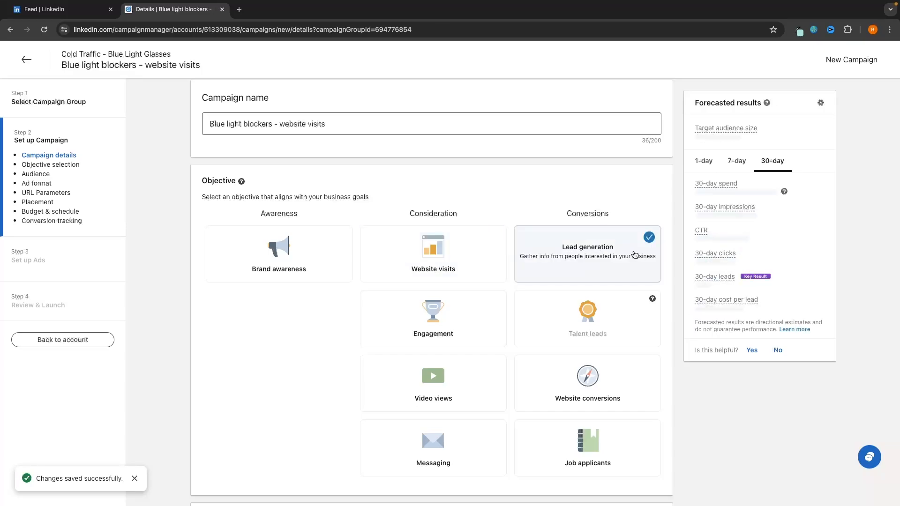
click(413, 265)
Step: Review the location settings for the target audience in the campaign's Audience section
scroll(460, 243, down, 6)
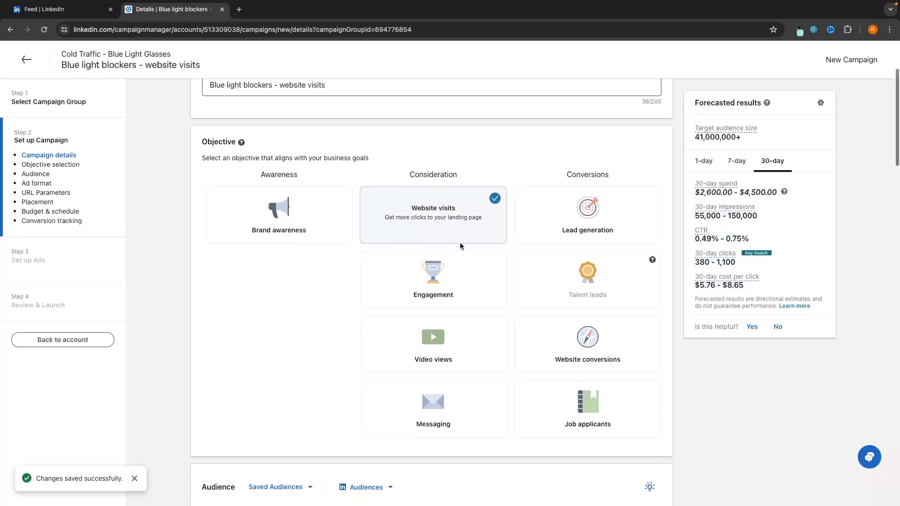
scroll(460, 247, down, 3)
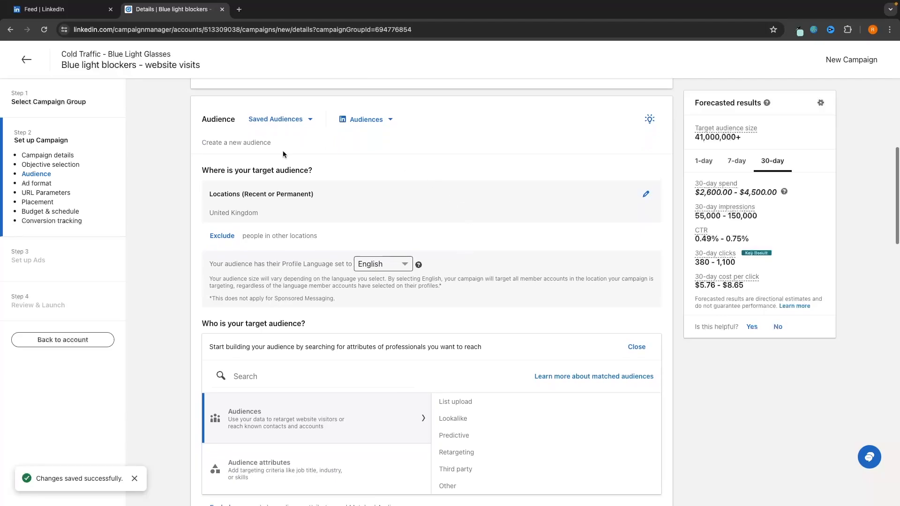
drag(201, 170, 315, 171)
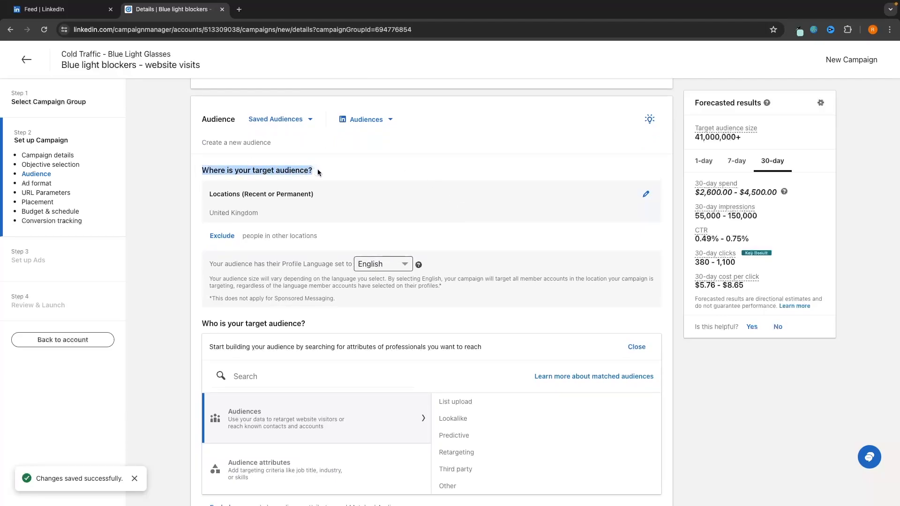
click(318, 173)
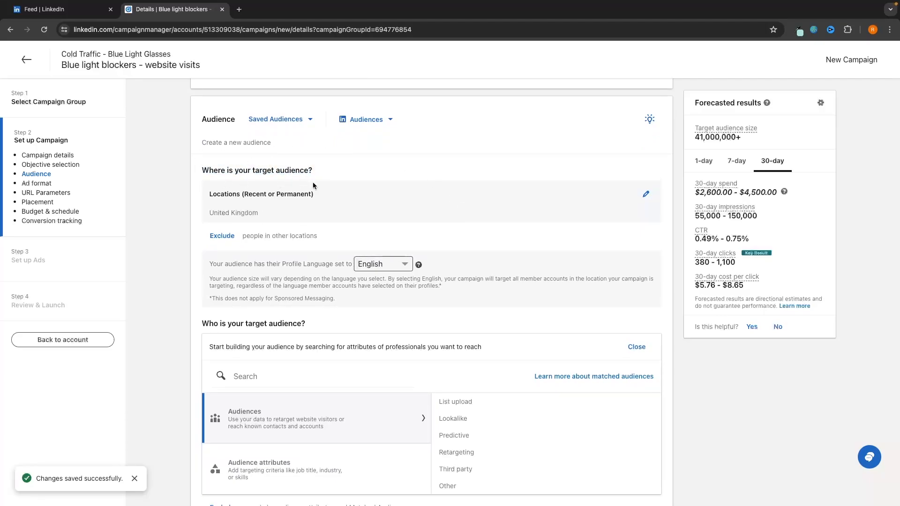
drag(208, 194, 331, 193)
click(295, 177)
drag(218, 213, 267, 214)
click(266, 215)
Step: Remove all preset target locations and set the location type to Permanent location
click(646, 196)
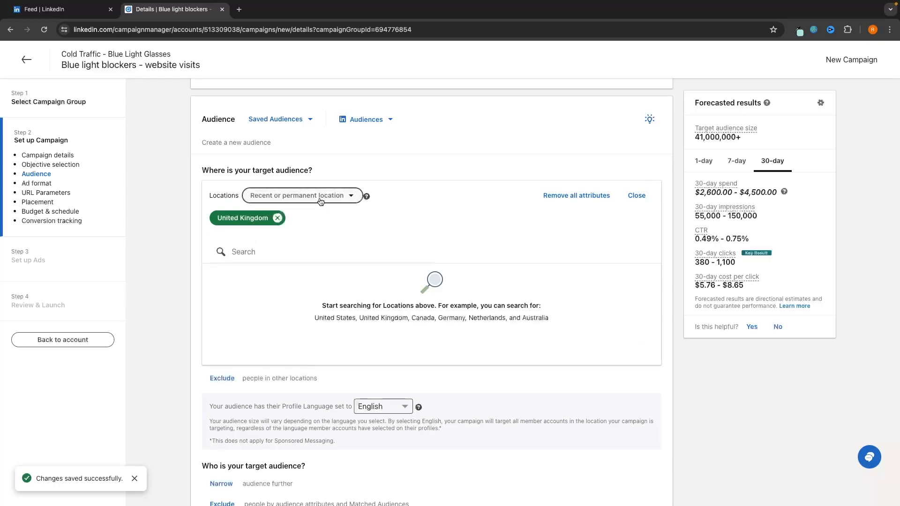
click(577, 196)
click(612, 170)
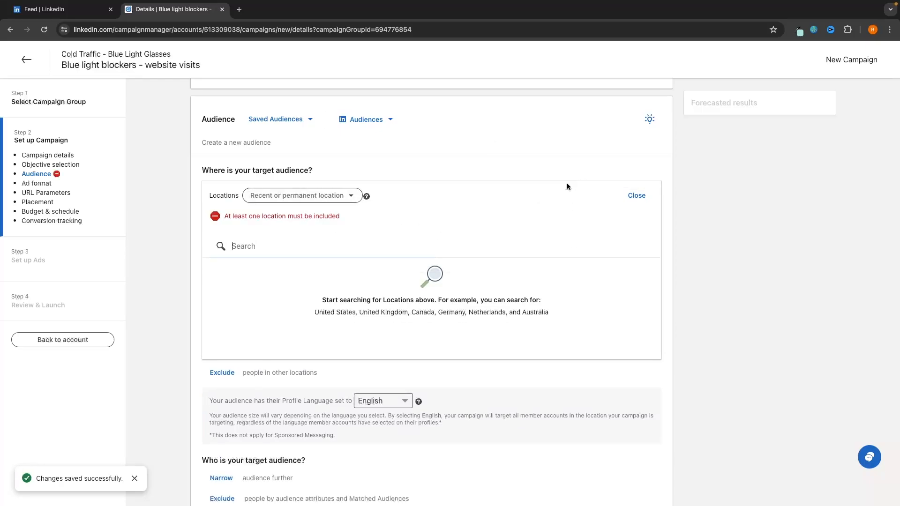
click(288, 194)
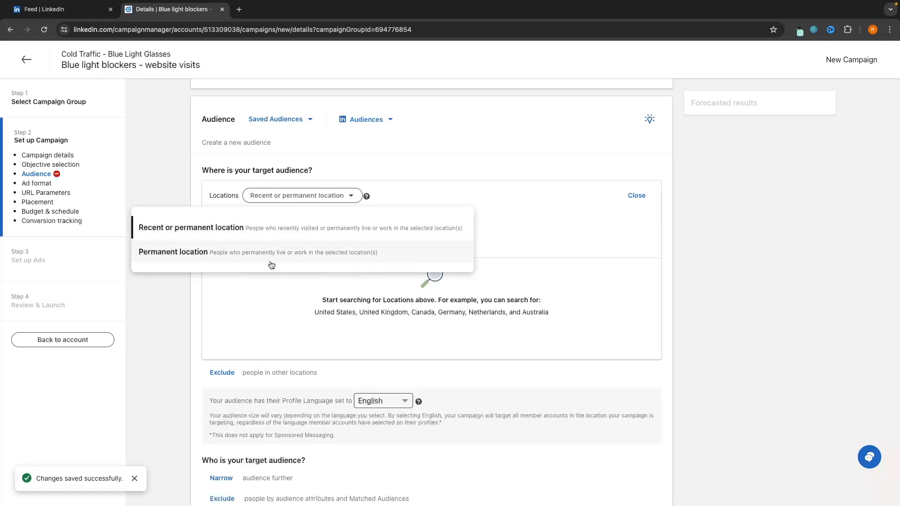
click(190, 255)
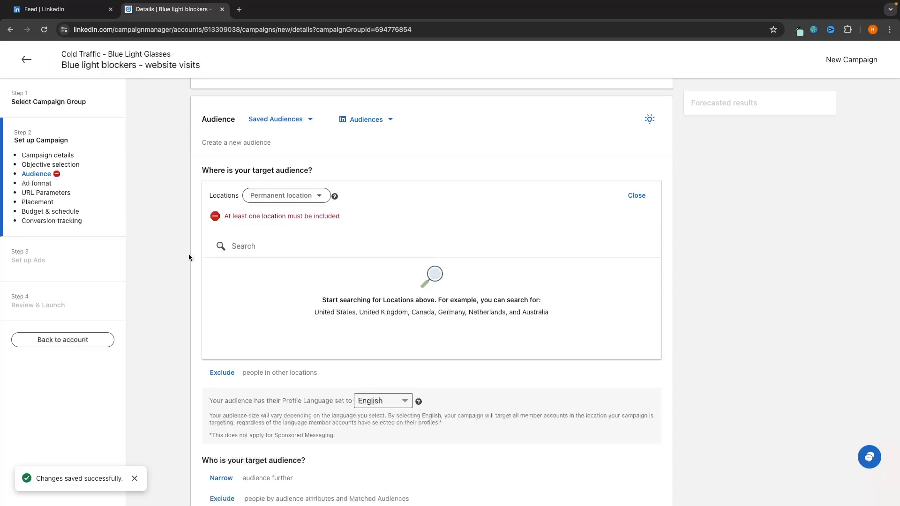
Step: Add United Kingdom and United States as target locations for the audience
click(247, 245)
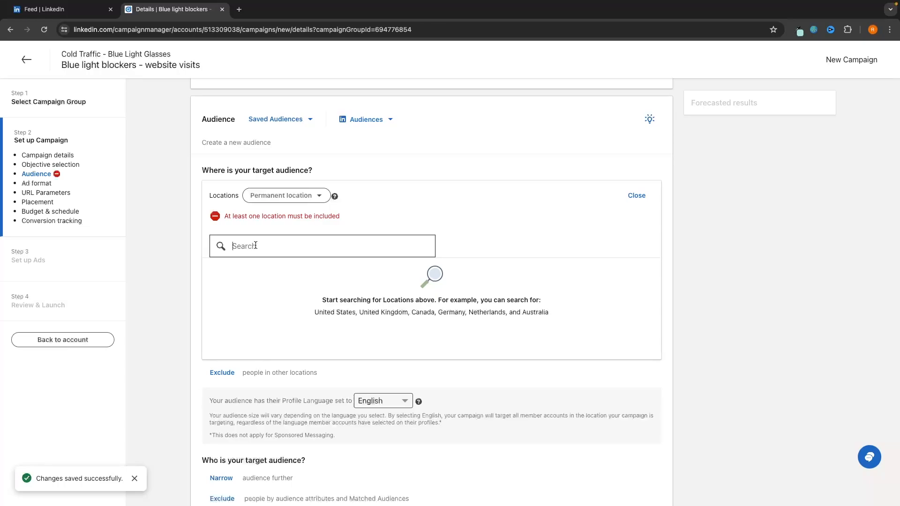
text(united)
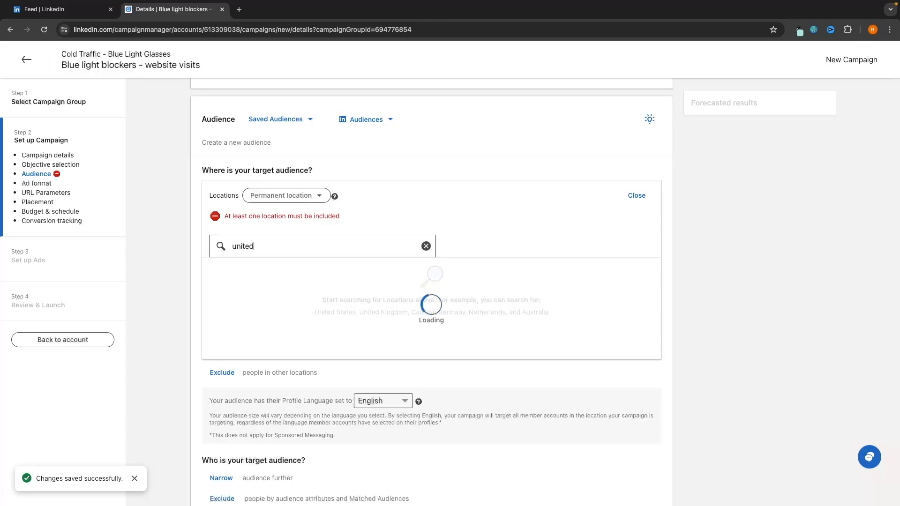
text( king)
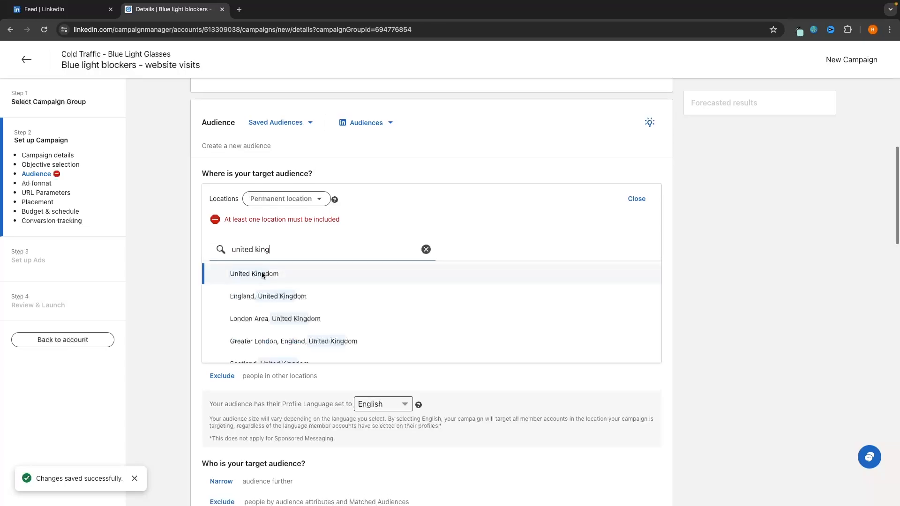
click(262, 272)
drag(285, 254, 198, 258)
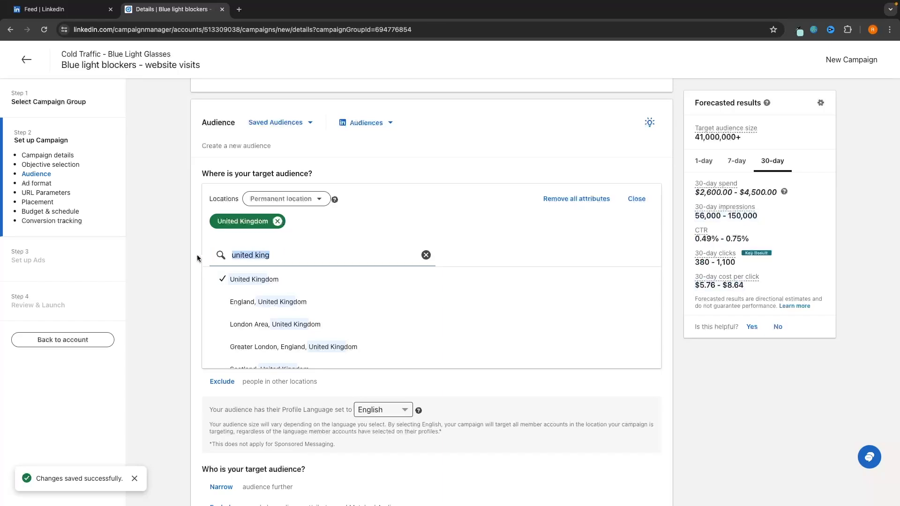
text(united )
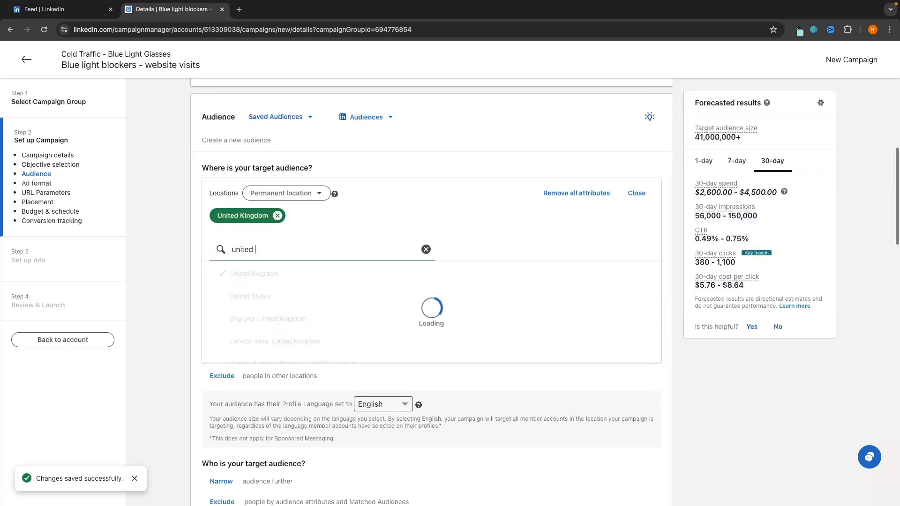
text(states)
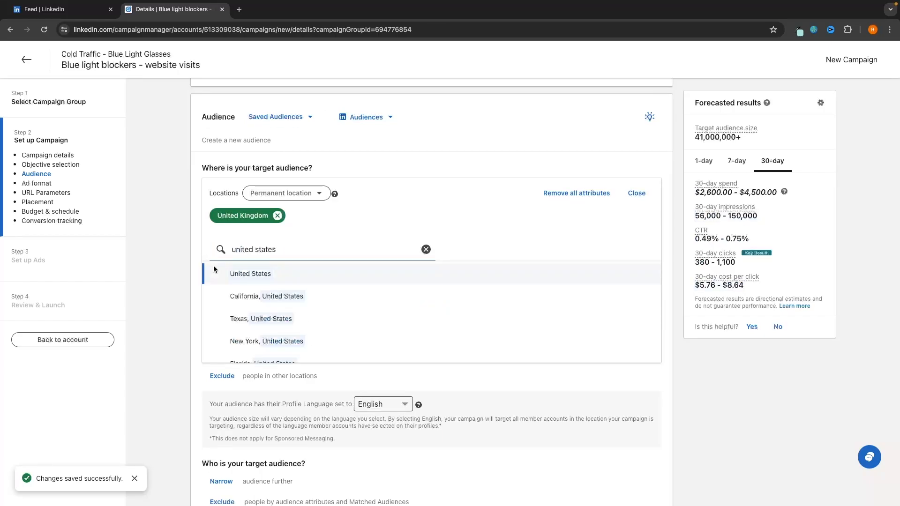
click(232, 272)
Step: Try London Area, United Kingdom in place of the United Kingdom target location, and switch back to United Kingdom
drag(288, 253, 207, 255)
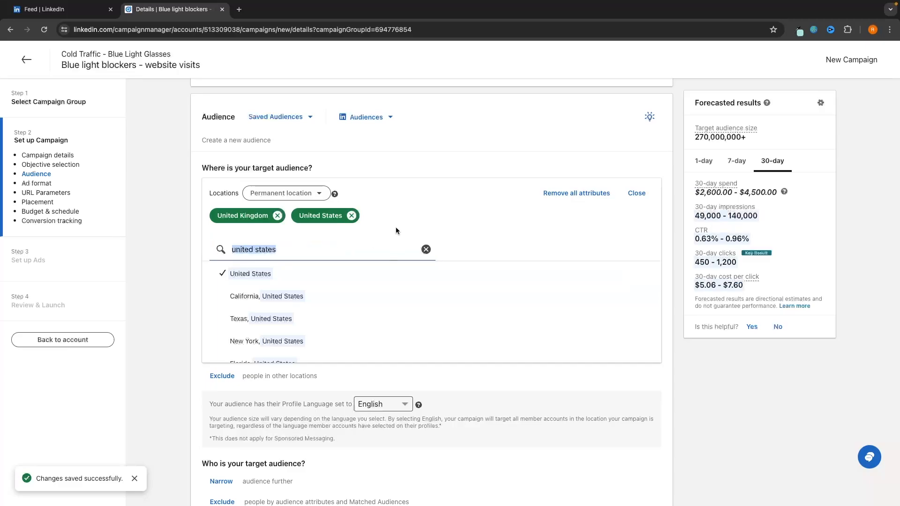
click(426, 249)
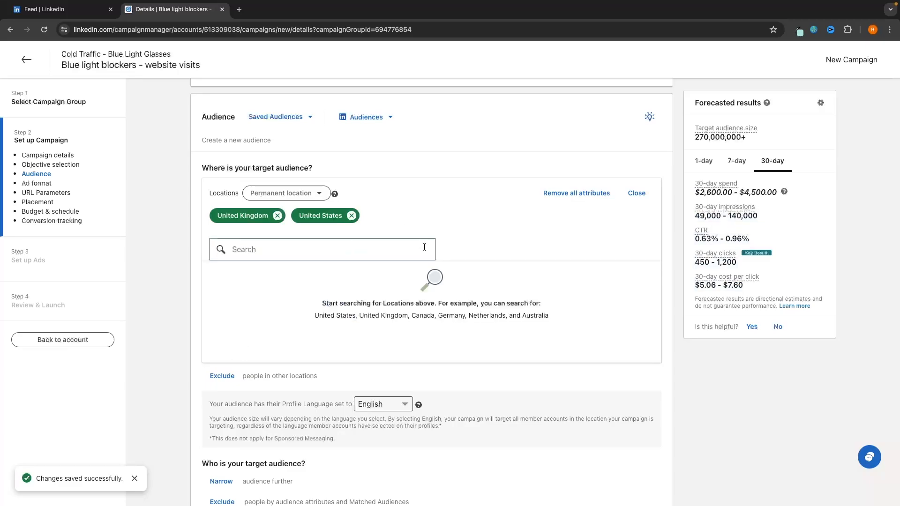
text(london)
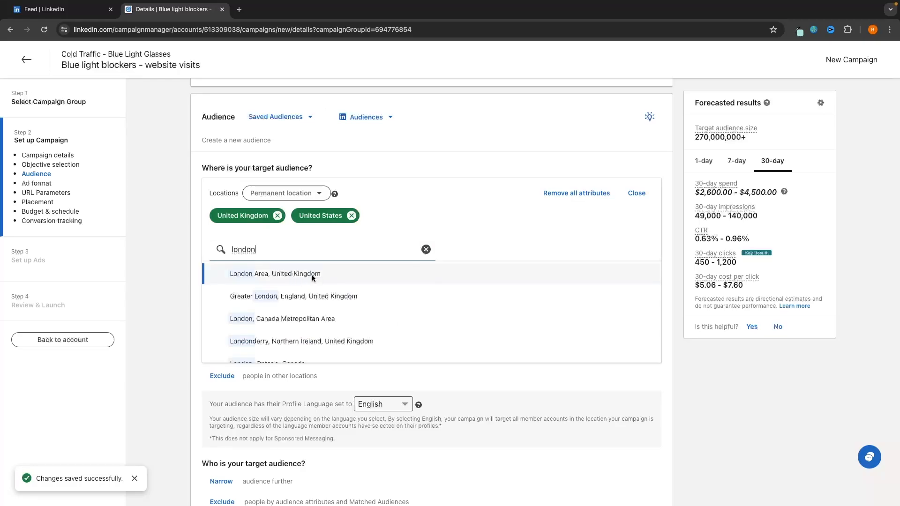
scroll(307, 316, down, 1)
scroll(308, 318, up, 2)
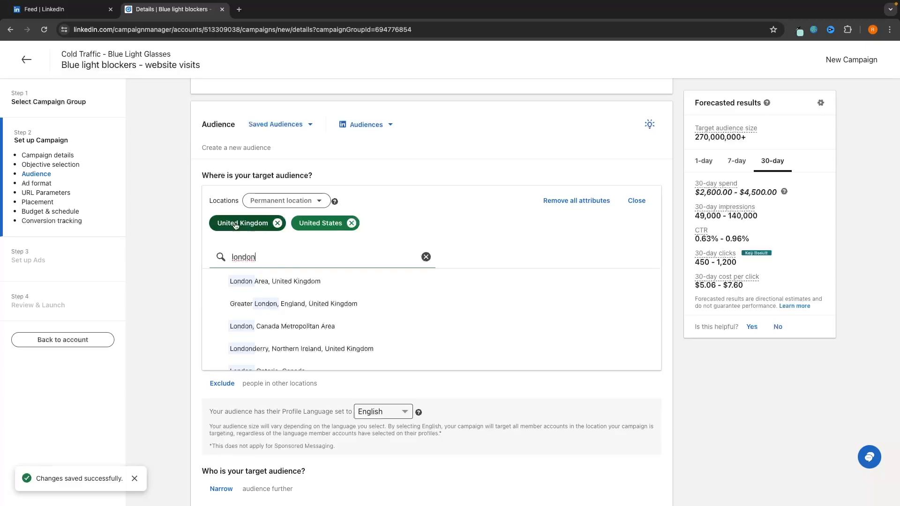
click(277, 223)
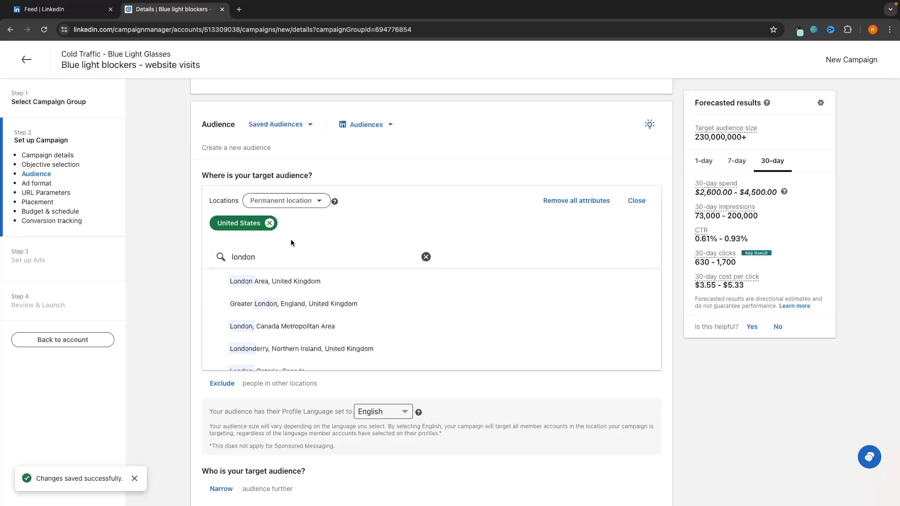
click(272, 281)
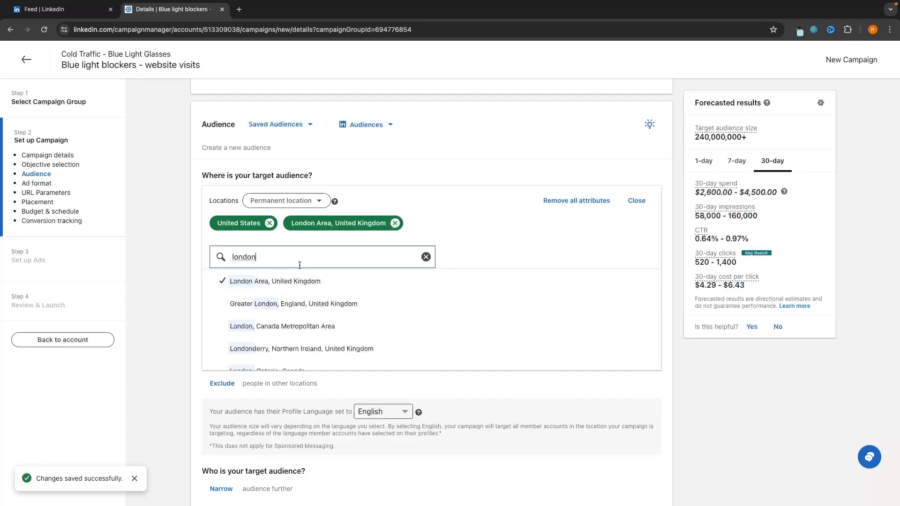
click(395, 223)
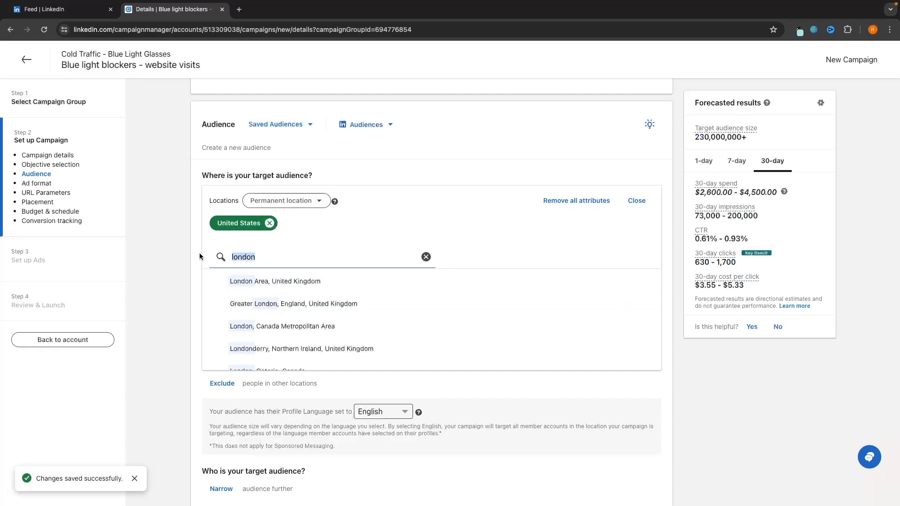
text(united)
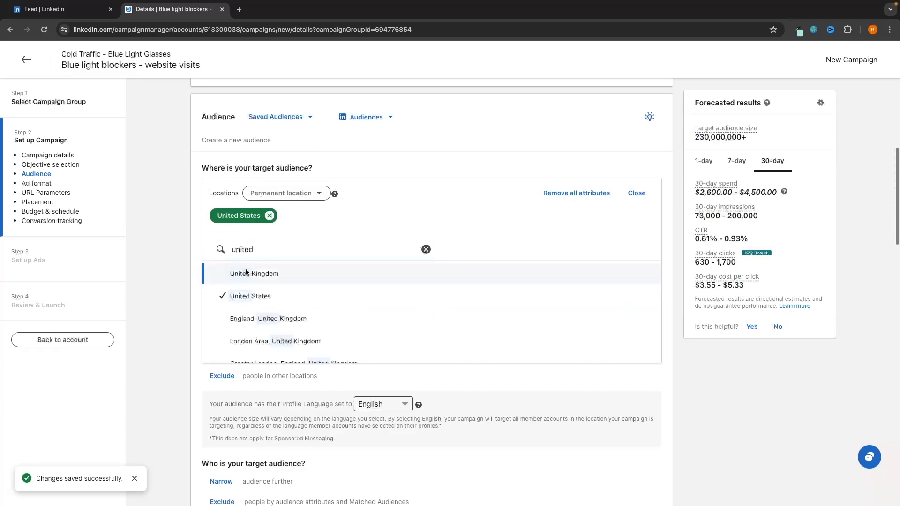
click(247, 273)
Step: Add Australia and New Zealand to the audience's target locations
drag(277, 246, 215, 249)
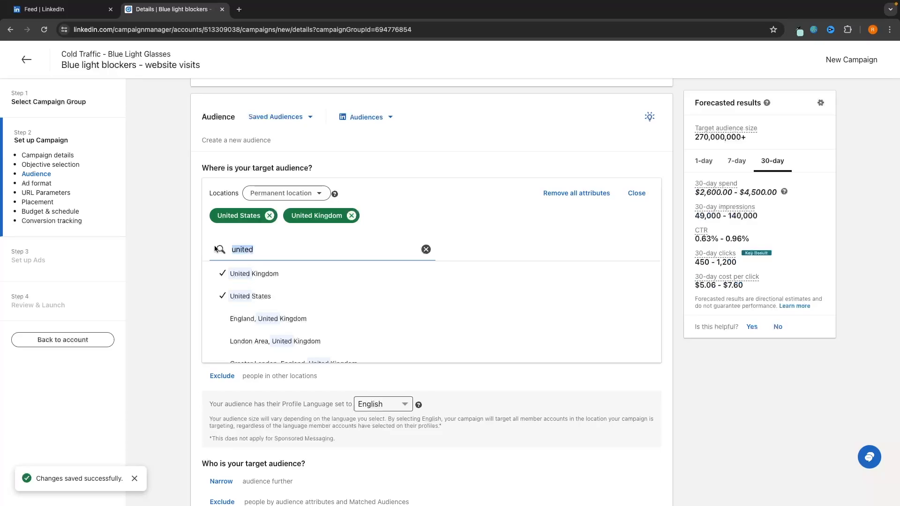
key(BackSpace)
key(BackSpace)
key(BackSpace)
key(BackSpace)
key(BackSpace)
key(BackSpace)
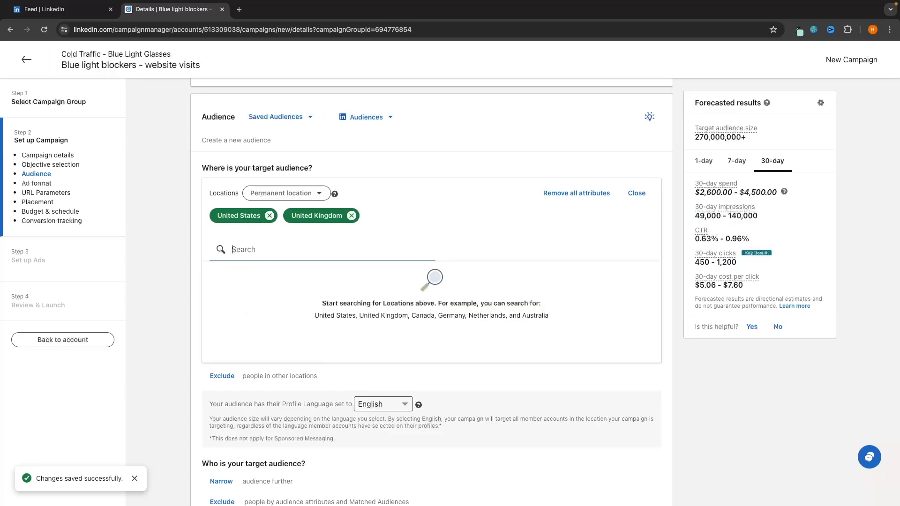
text(austral)
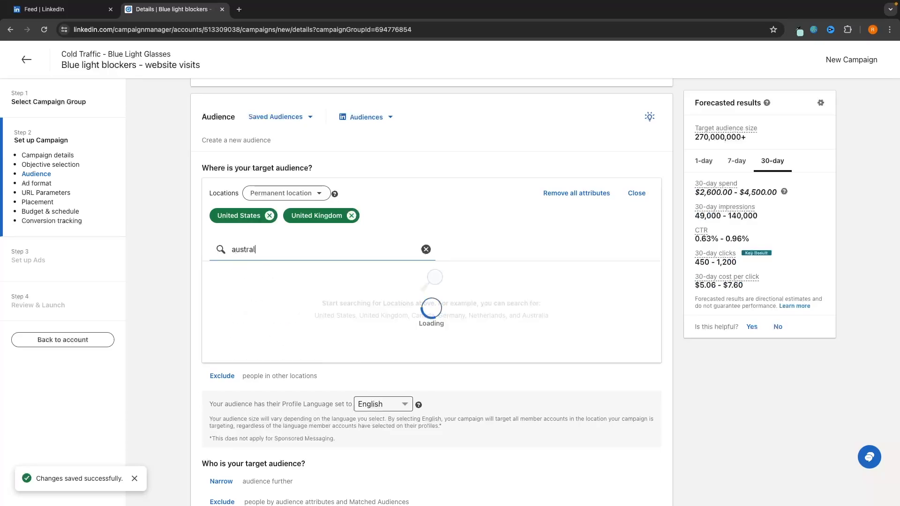
click(274, 298)
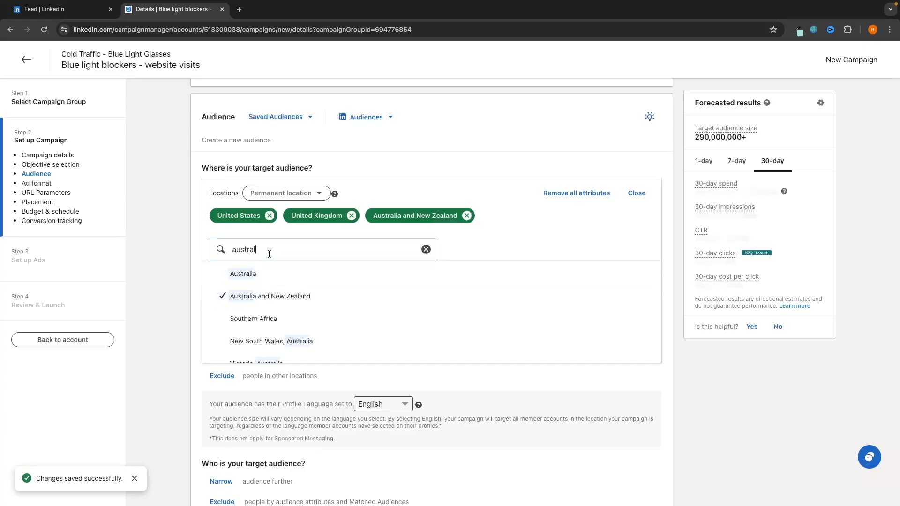
Step: Add Canada to the target locations and finish editing the included locations
drag(265, 251, 229, 251)
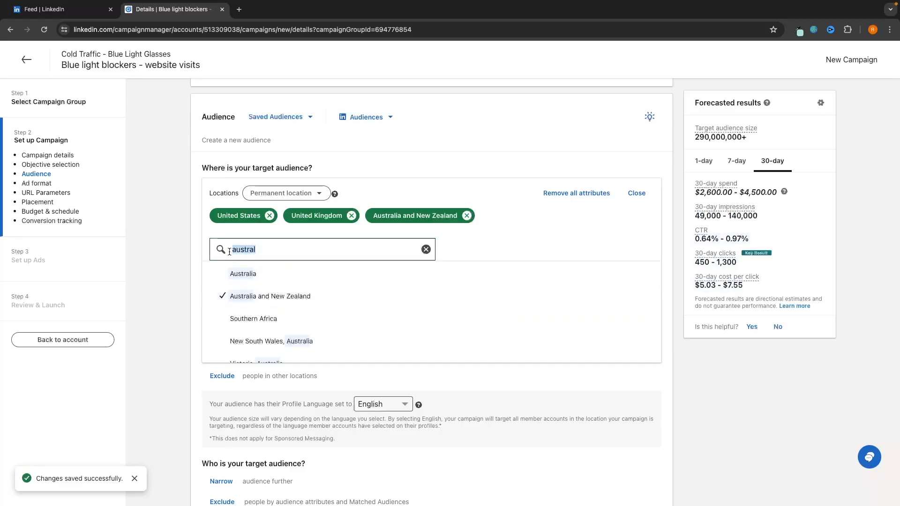
text(can)
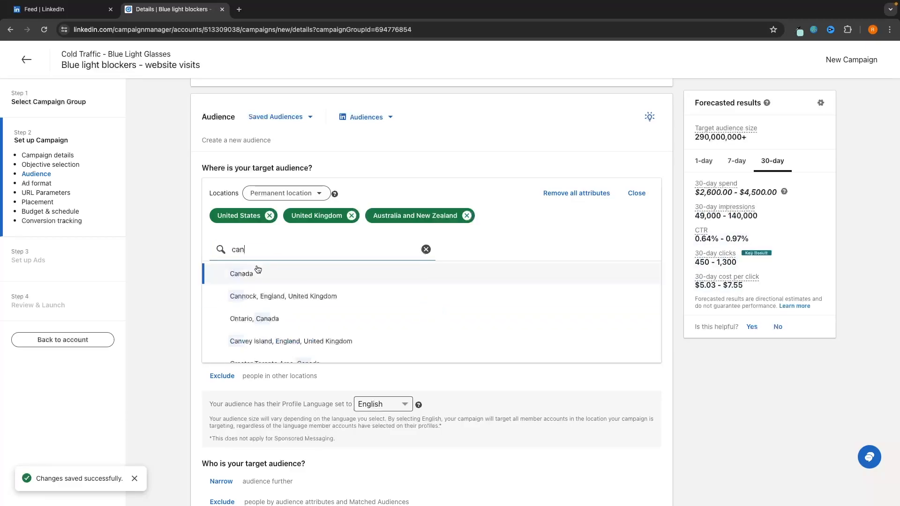
click(257, 269)
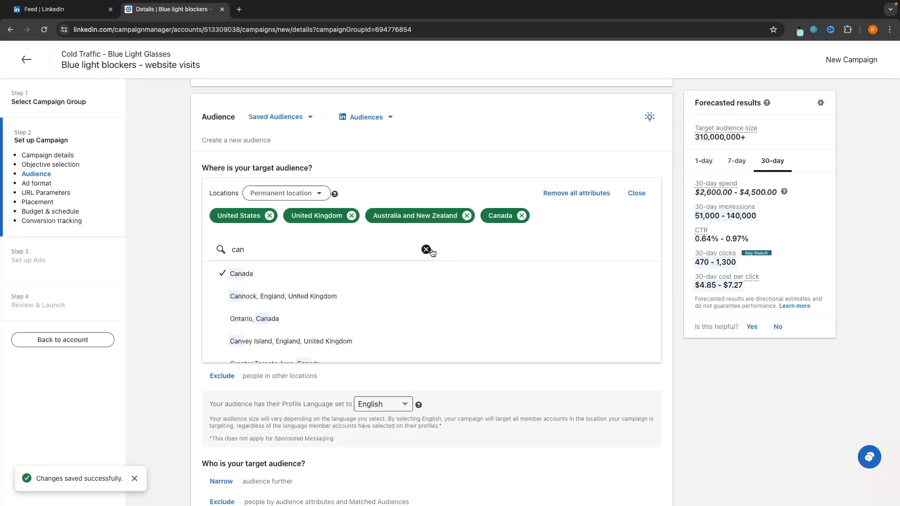
click(427, 250)
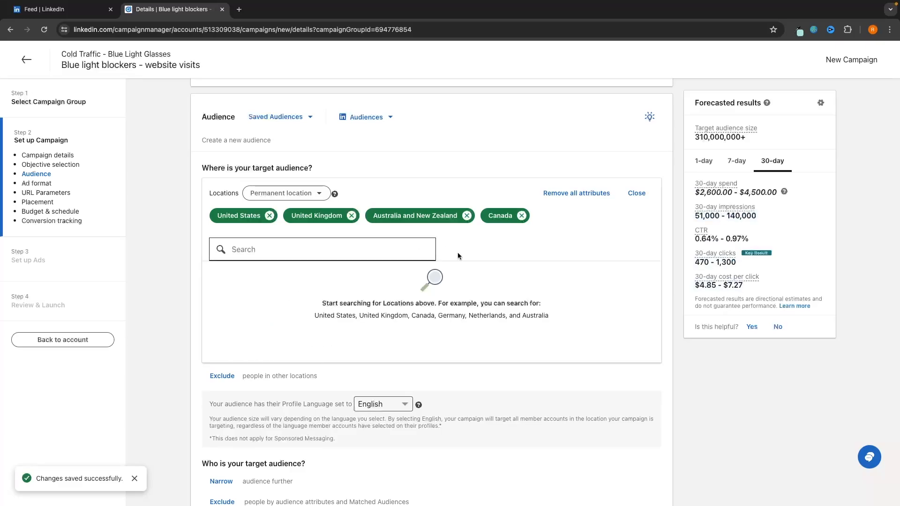
click(638, 193)
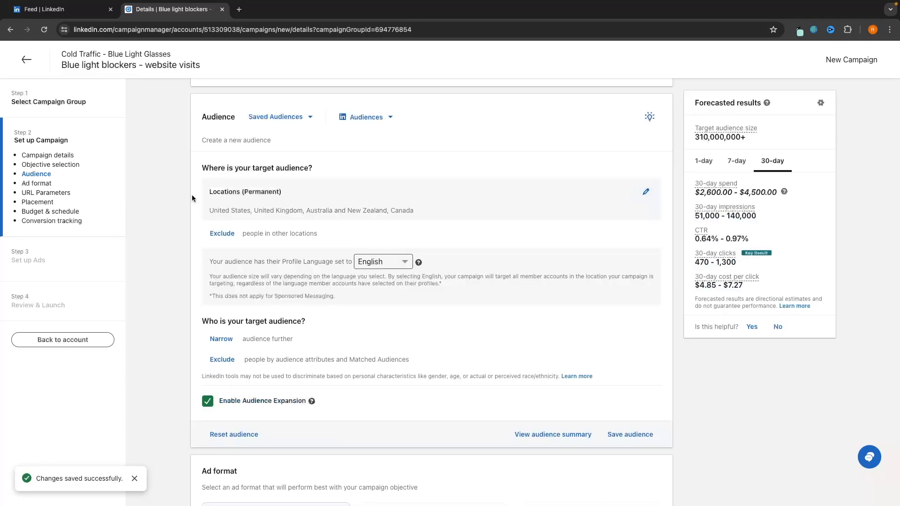
Step: Exclude people located in Spain from the target audience
click(223, 238)
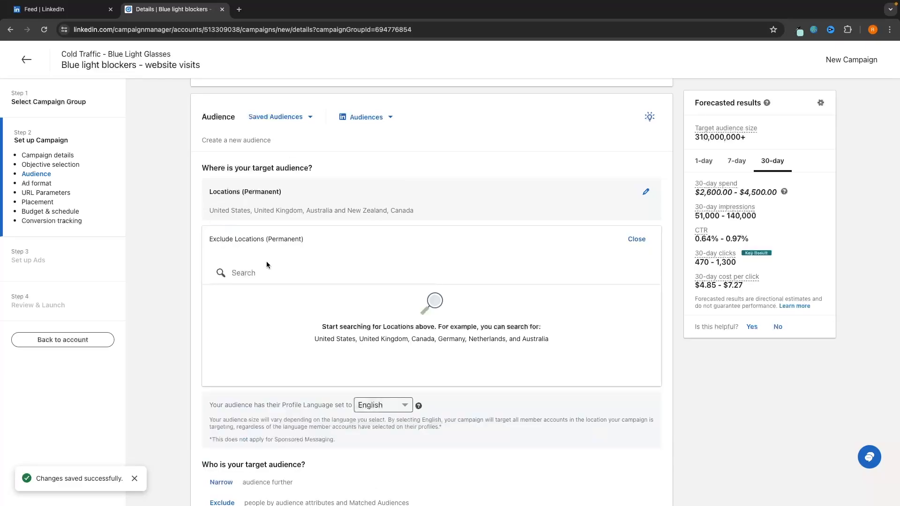
click(256, 276)
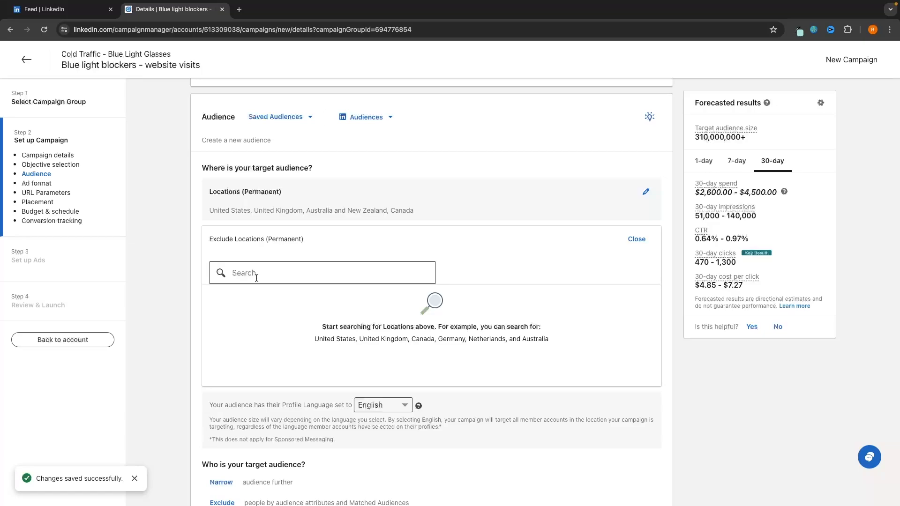
text(spain)
key(Return)
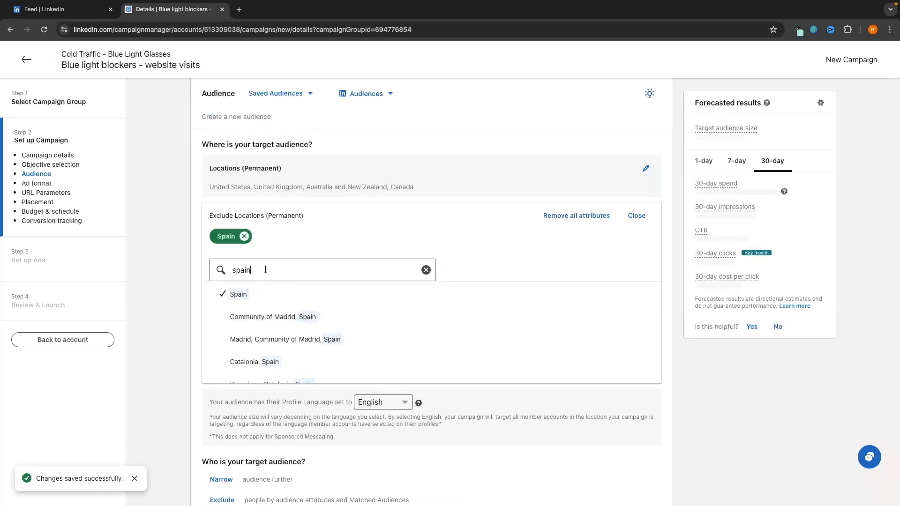
click(221, 271)
double_click(312, 263)
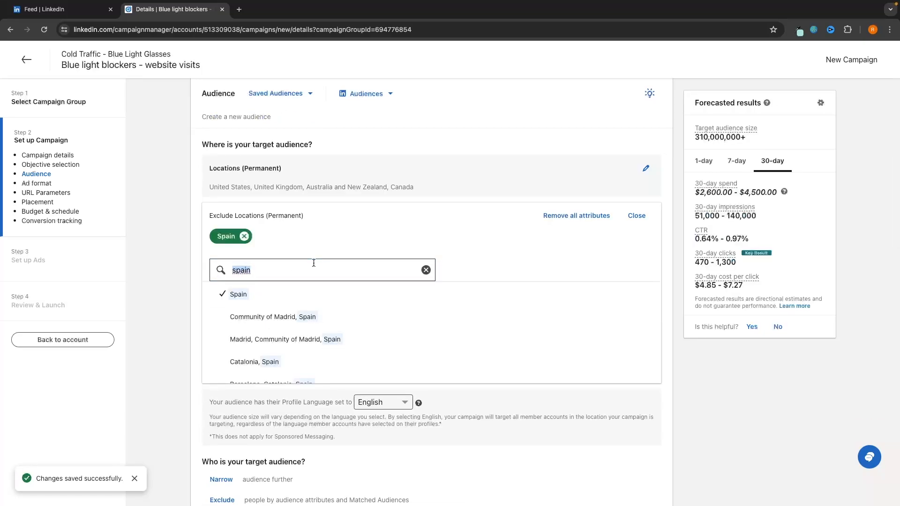
Step: Add Germany and France to the excluded locations and finish editing the exclusions
text(germany)
key(Return)
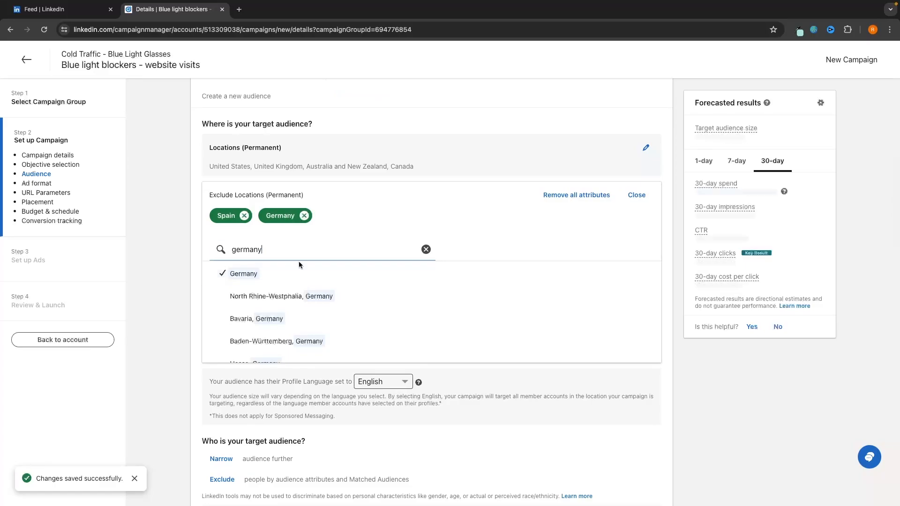
double_click(296, 253)
text(france)
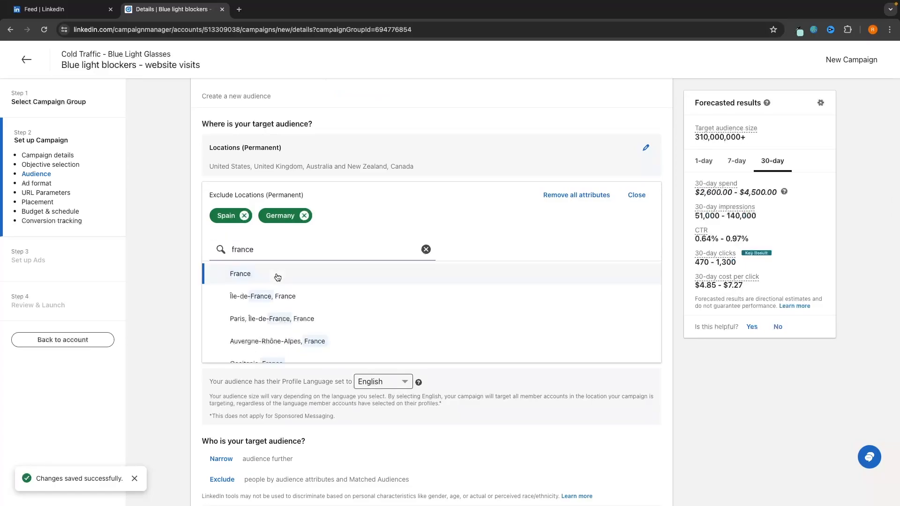
click(278, 277)
click(636, 195)
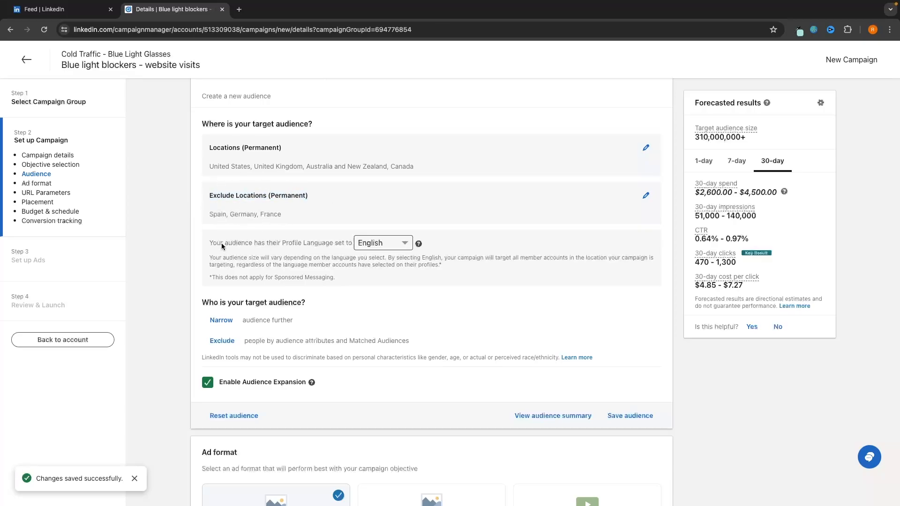
Step: Look through the available profile languages for the audience and keep English selected
click(375, 243)
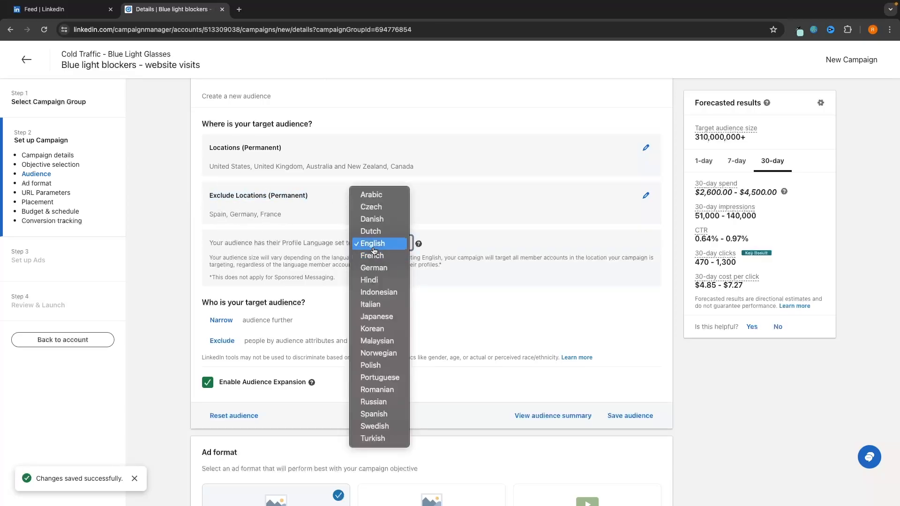
click(375, 244)
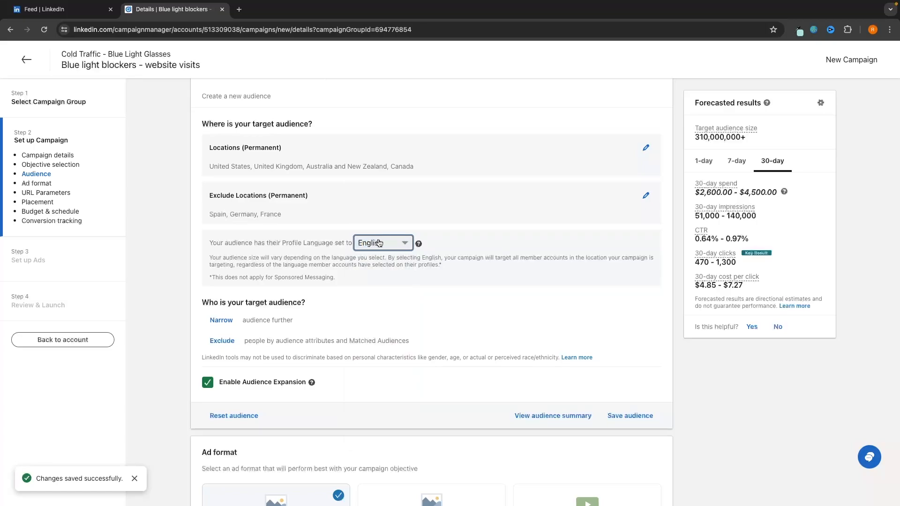
click(385, 243)
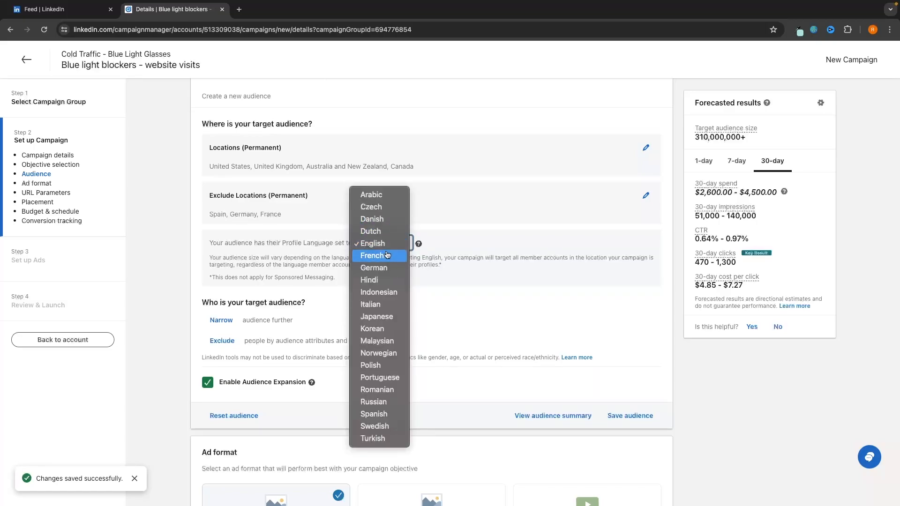
click(494, 237)
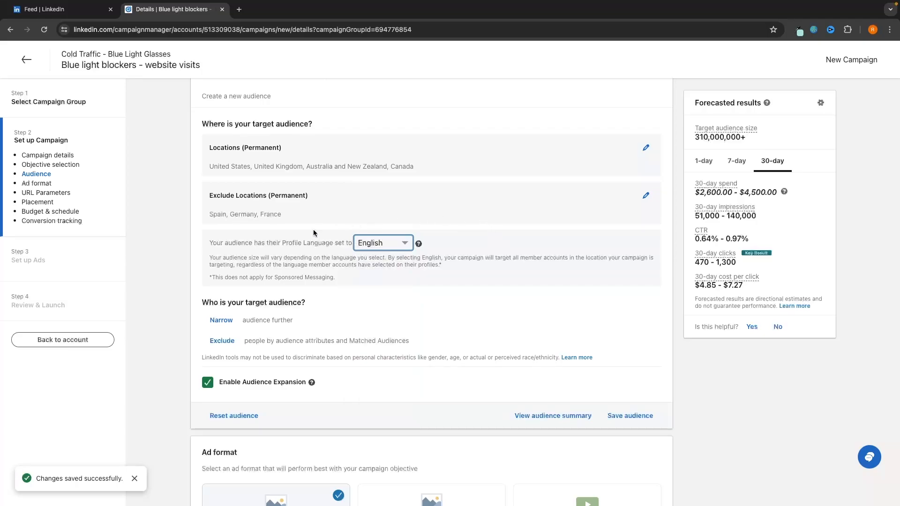
Step: Start narrowing the target audience and look into the Lookalike and Predictive audience categories
drag(208, 297, 305, 305)
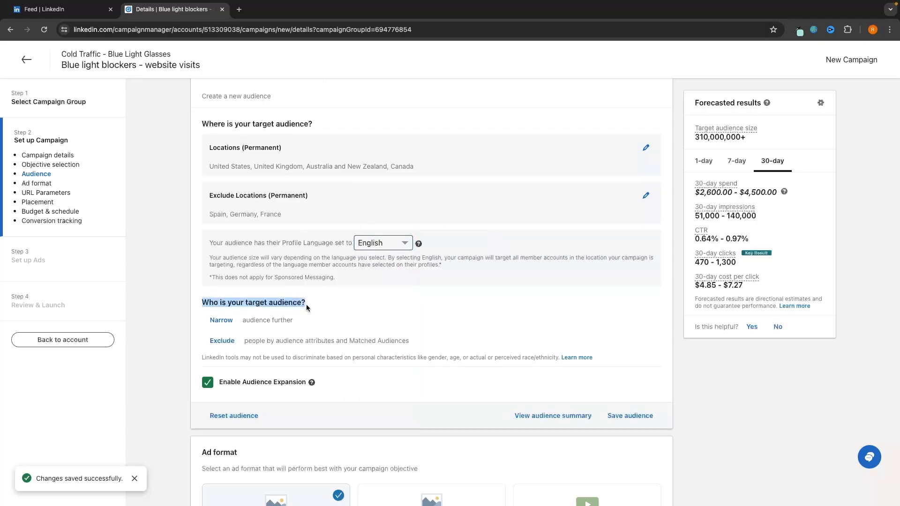
click(306, 305)
scroll(316, 307, down, 1)
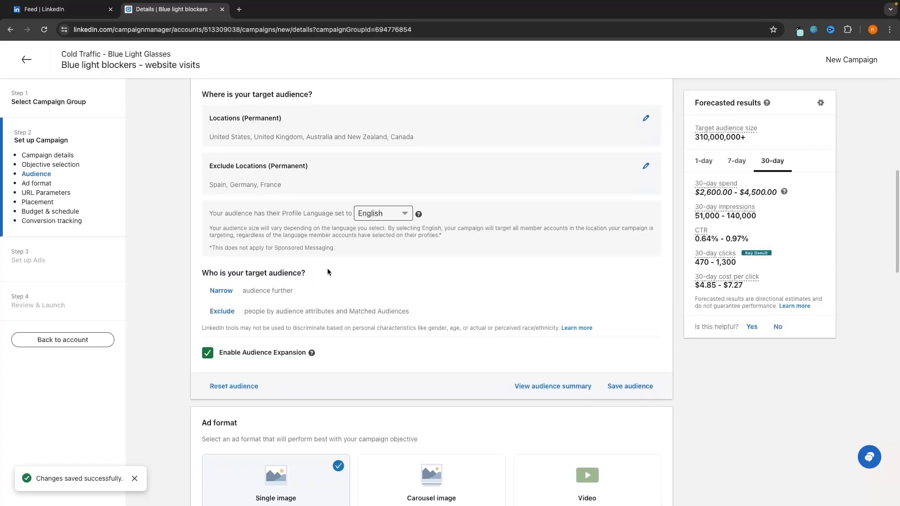
click(220, 291)
scroll(258, 303, down, 3)
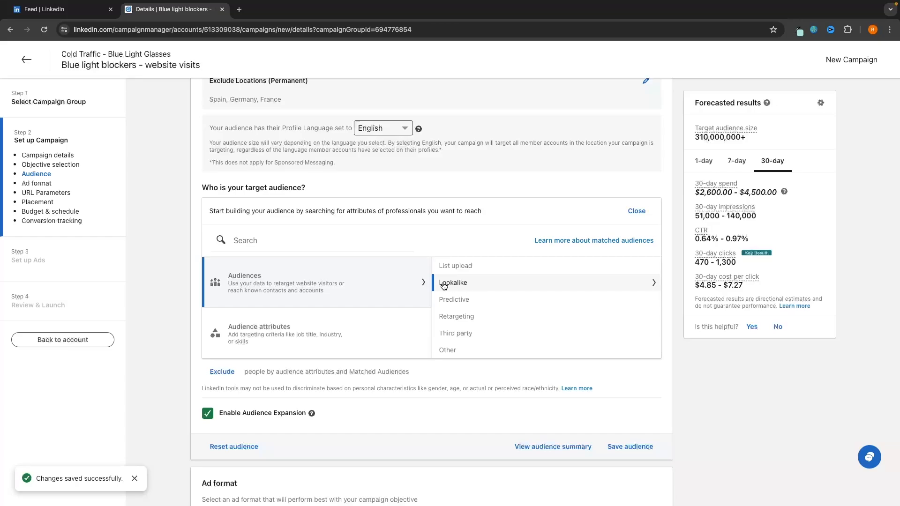
click(458, 287)
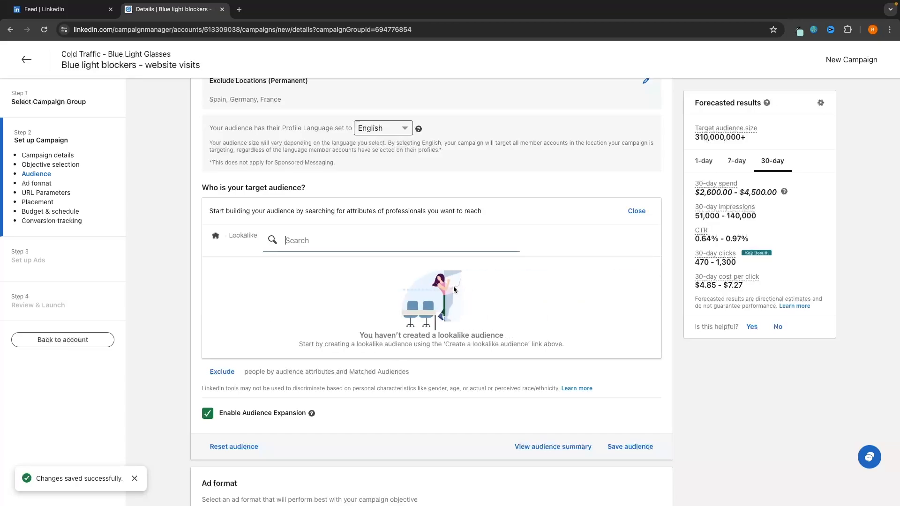
click(216, 235)
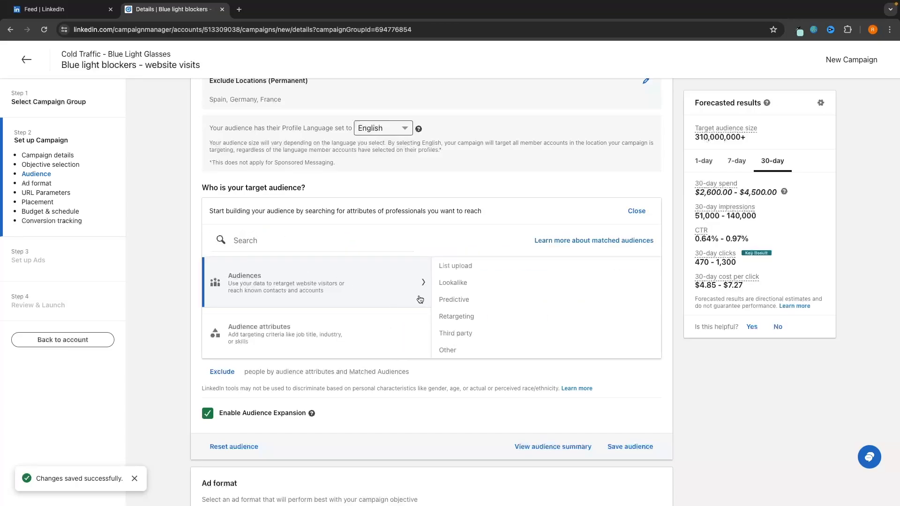
click(450, 303)
click(216, 235)
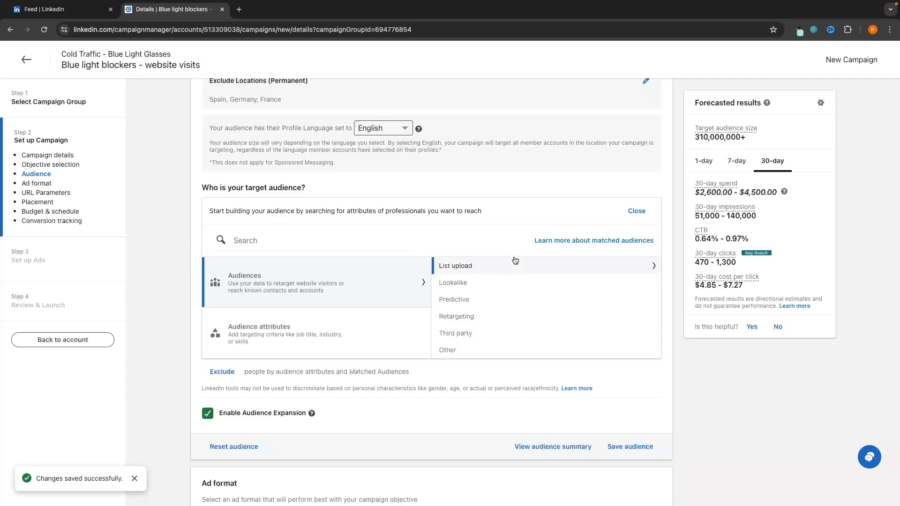
scroll(576, 246, up, 15)
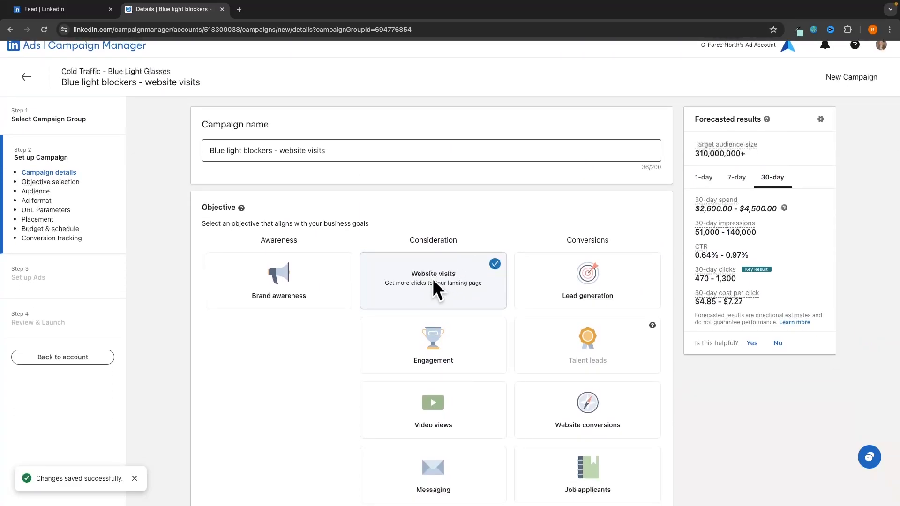
scroll(459, 286, down, 1)
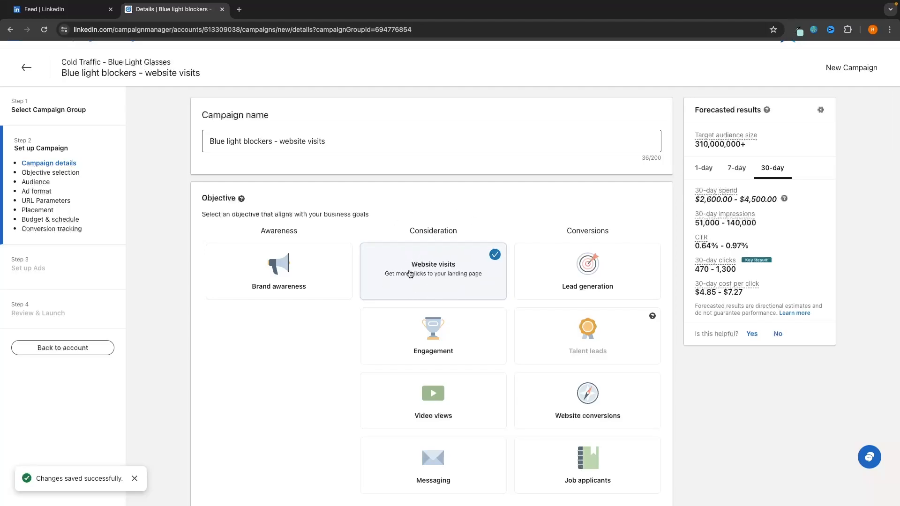
scroll(462, 283, down, 12)
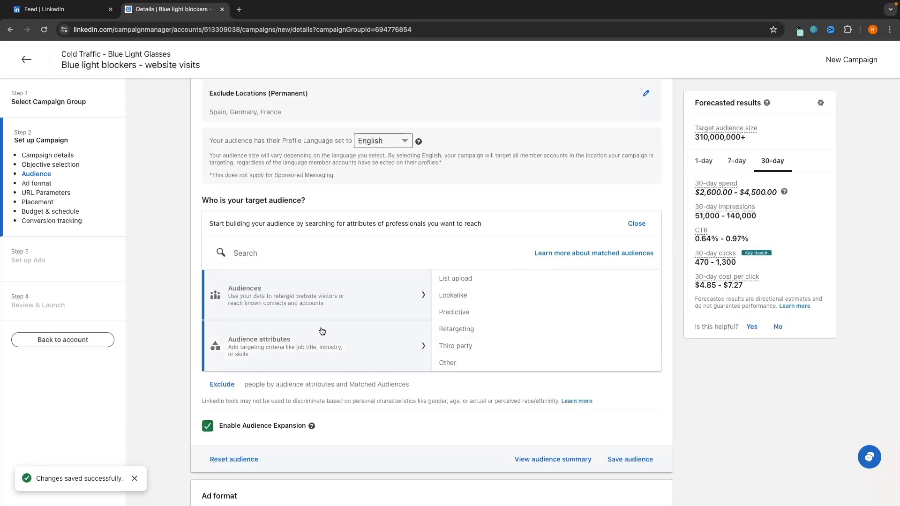
Step: Add Health as a member interest under the audience's Interests and Traits attributes
click(239, 345)
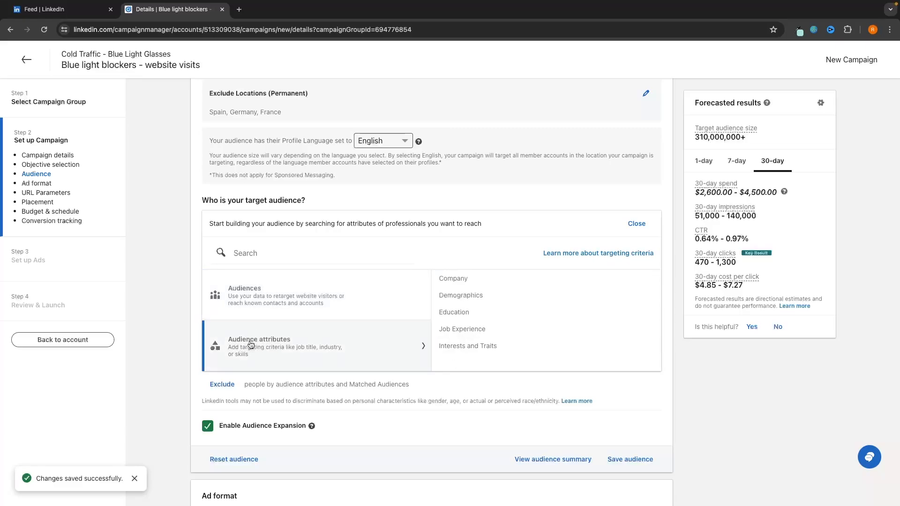
scroll(272, 342, up, 15)
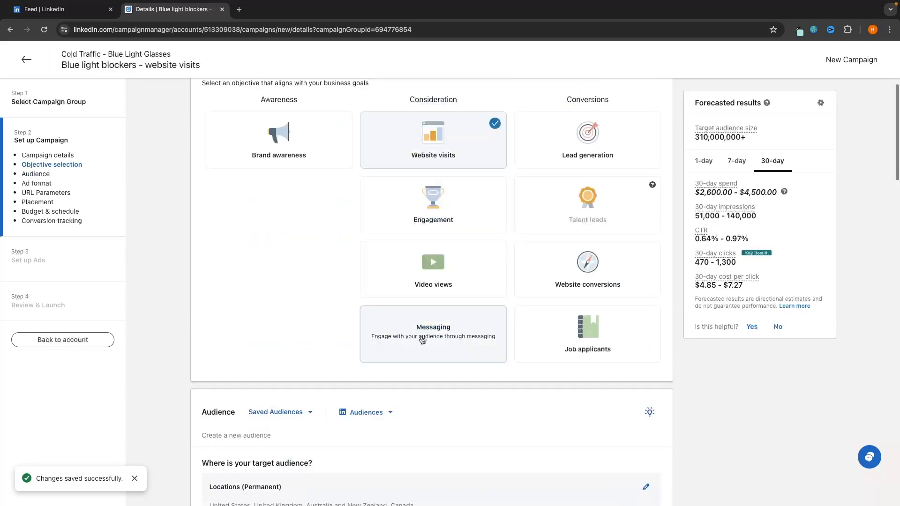
scroll(328, 254, down, 15)
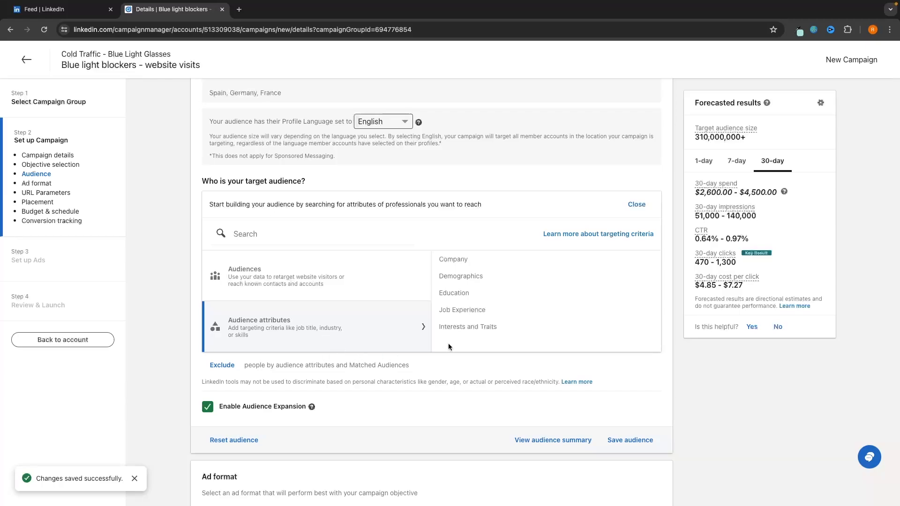
click(466, 326)
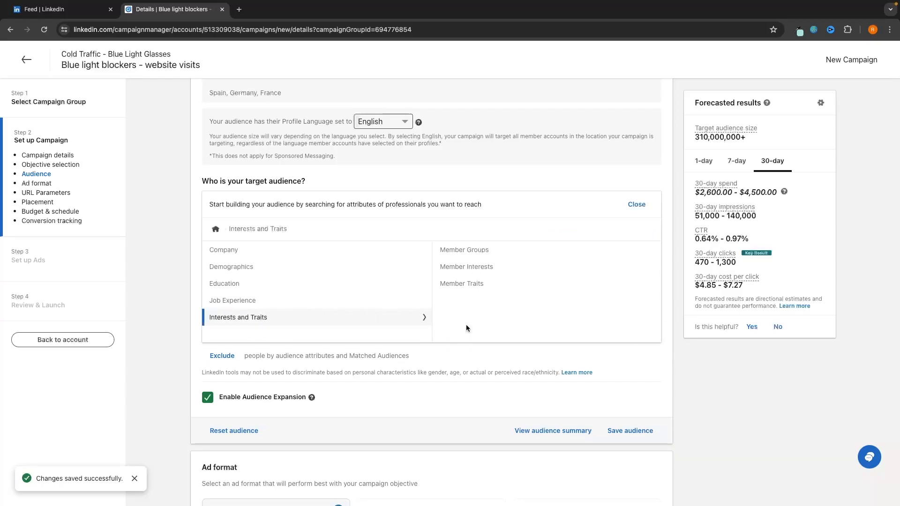
click(474, 267)
click(411, 236)
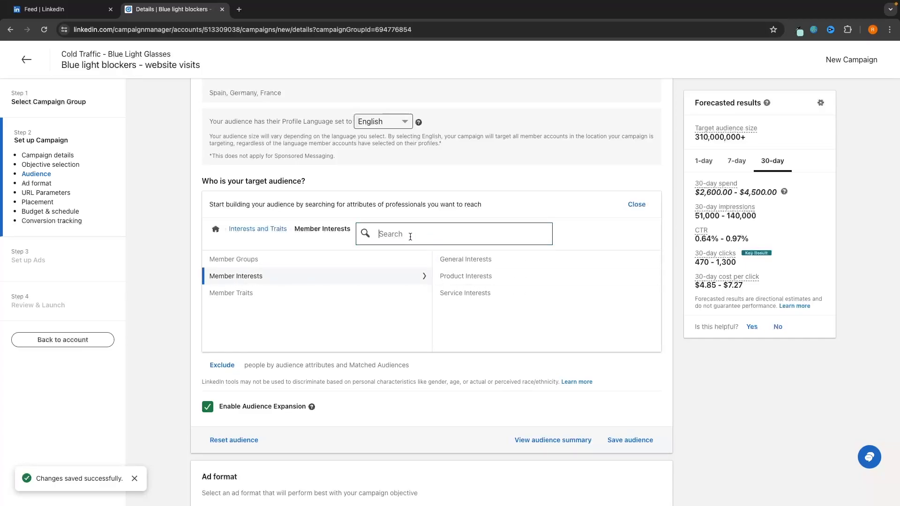
text(health)
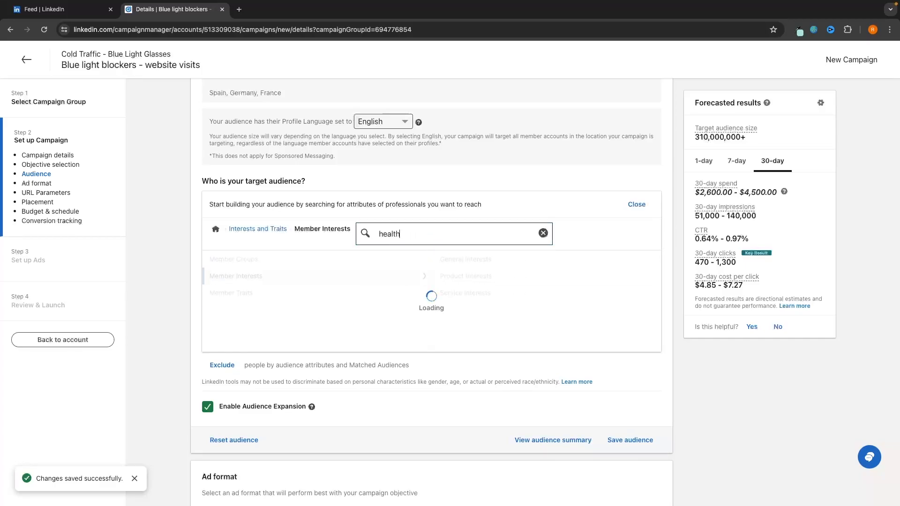
click(214, 261)
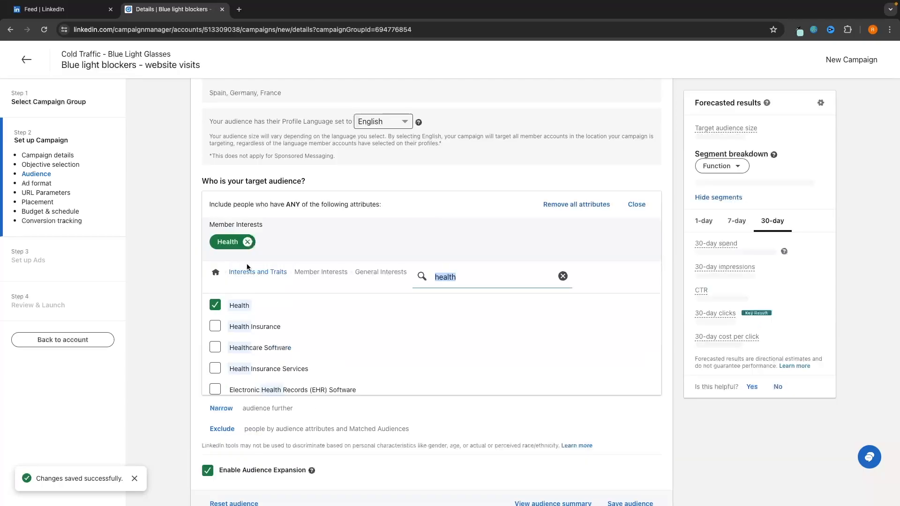
Step: Add Entrepreneurship and Social Entrepreneurship to the audience's member interests
scroll(322, 338, down, 1)
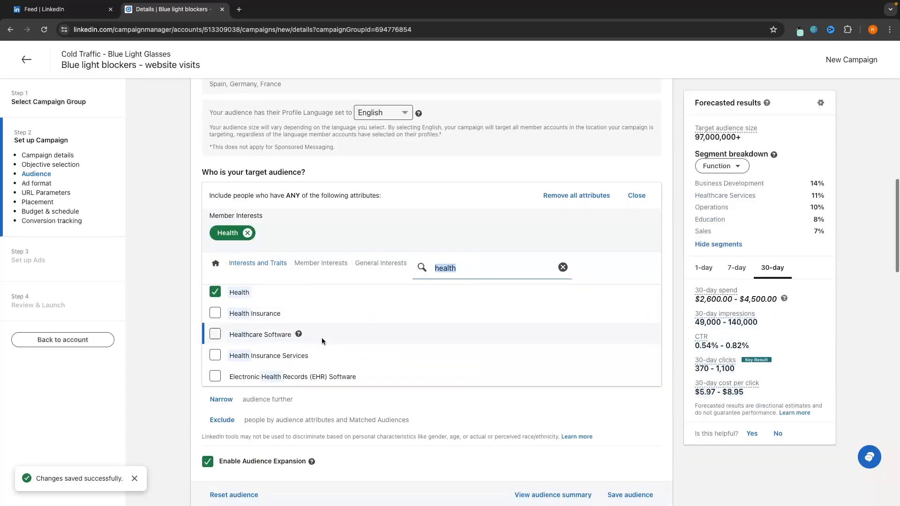
double_click(445, 251)
text(entre)
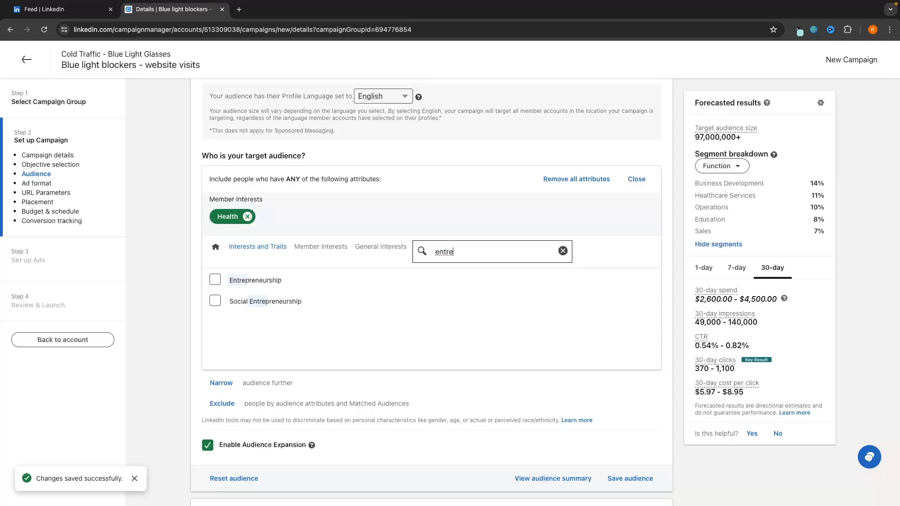
click(272, 280)
click(272, 316)
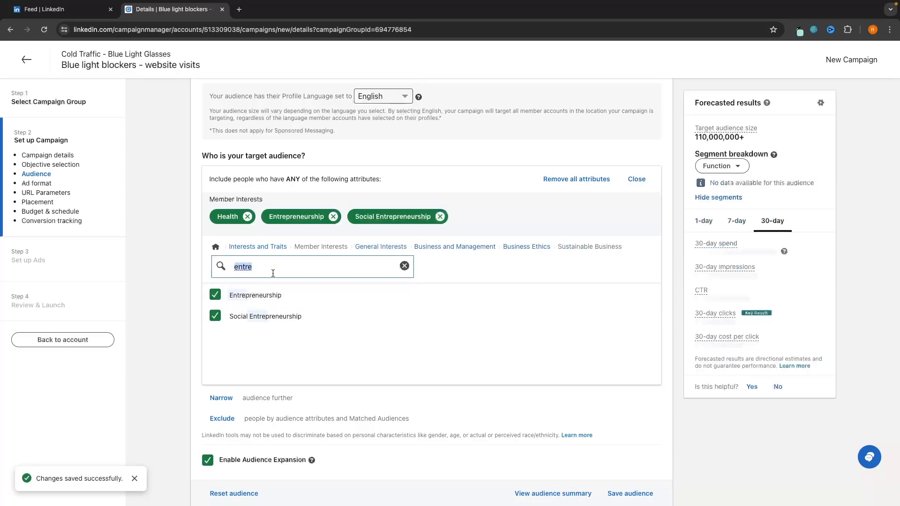
Step: Search the member interests for "business", look through the suggestions and clear the search
text(business)
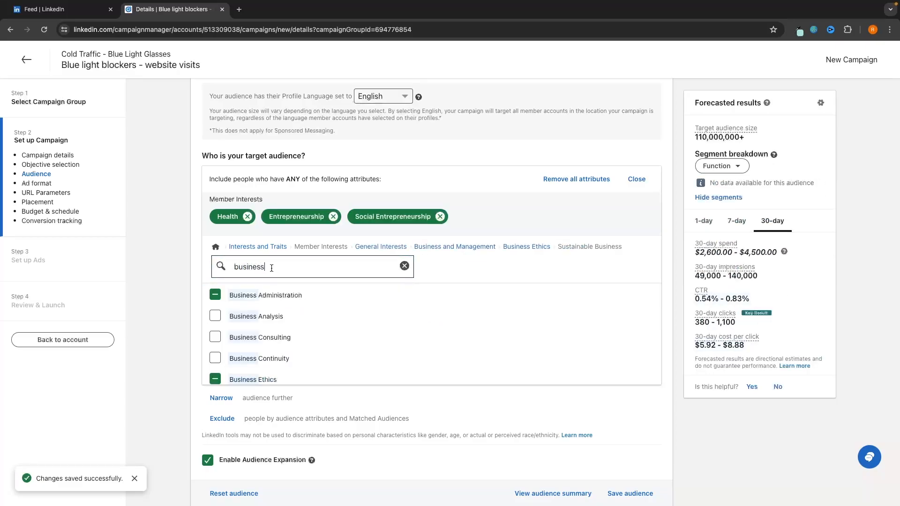
scroll(279, 307, down, 2)
scroll(279, 310, up, 3)
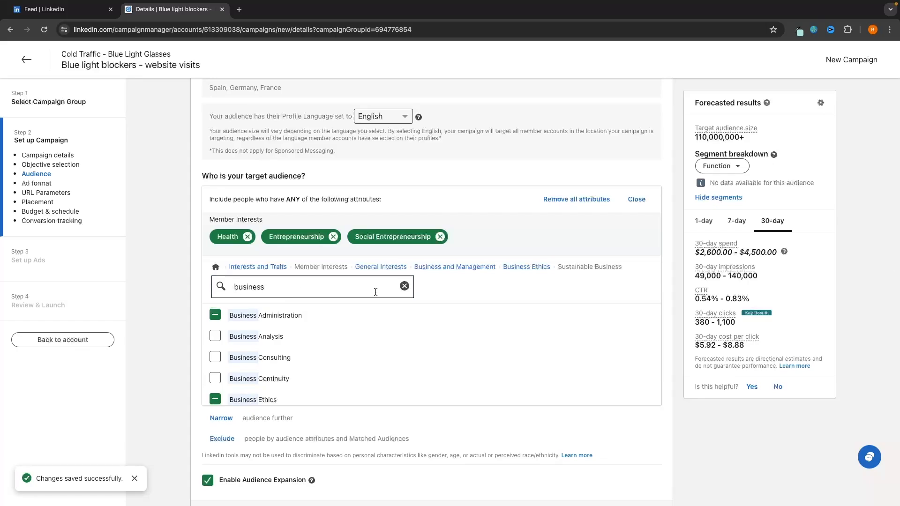
click(404, 286)
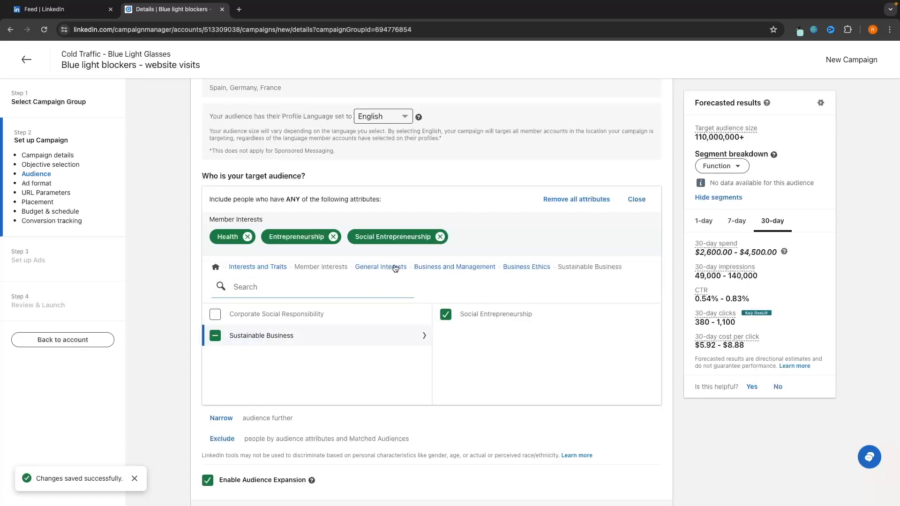
Step: Explore the Education attributes with a PhD degree search, clear it, and finish editing the audience attributes
click(258, 267)
scroll(229, 337, up, 1)
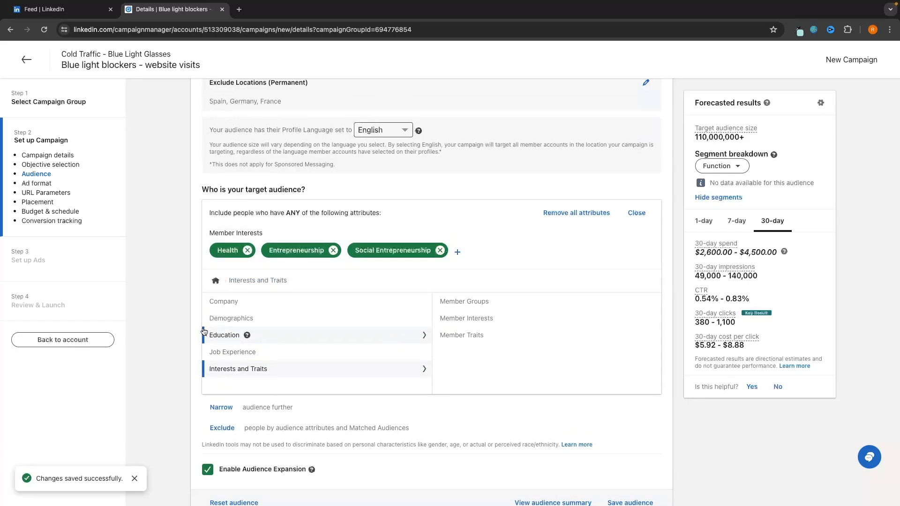
click(227, 339)
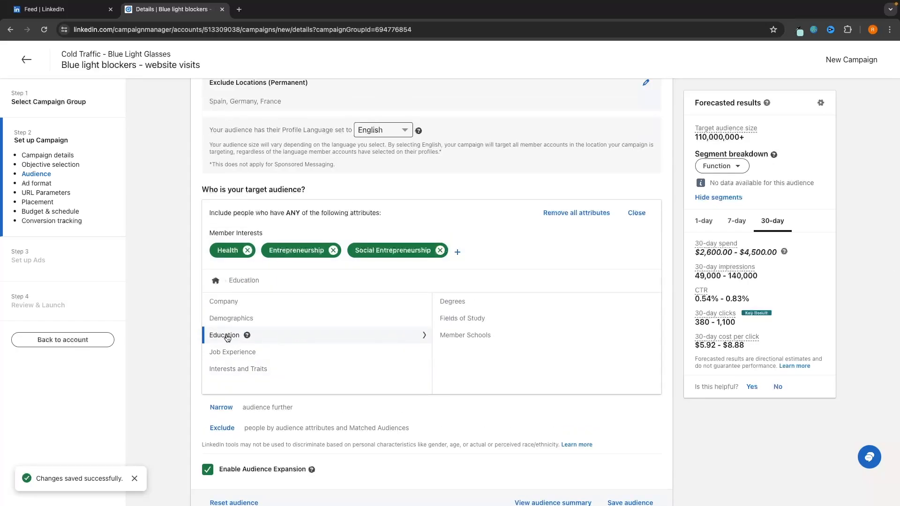
click(451, 302)
click(341, 369)
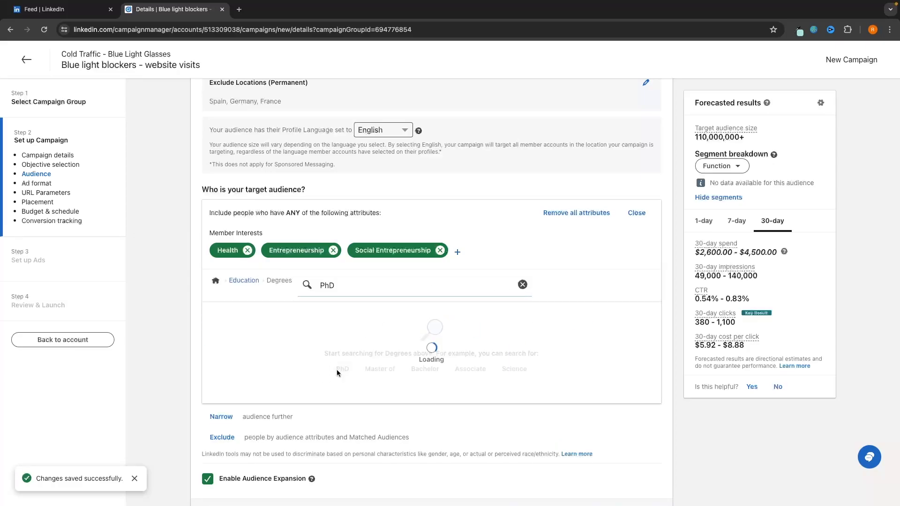
click(521, 285)
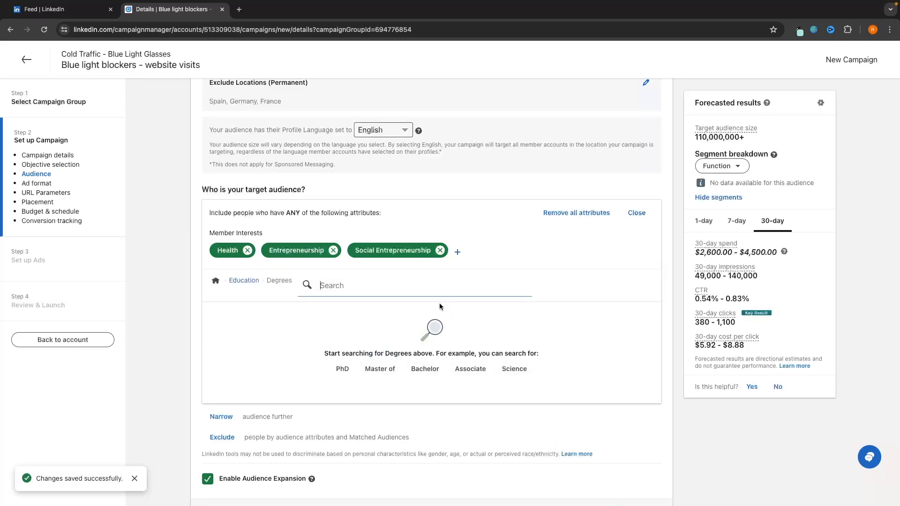
click(249, 280)
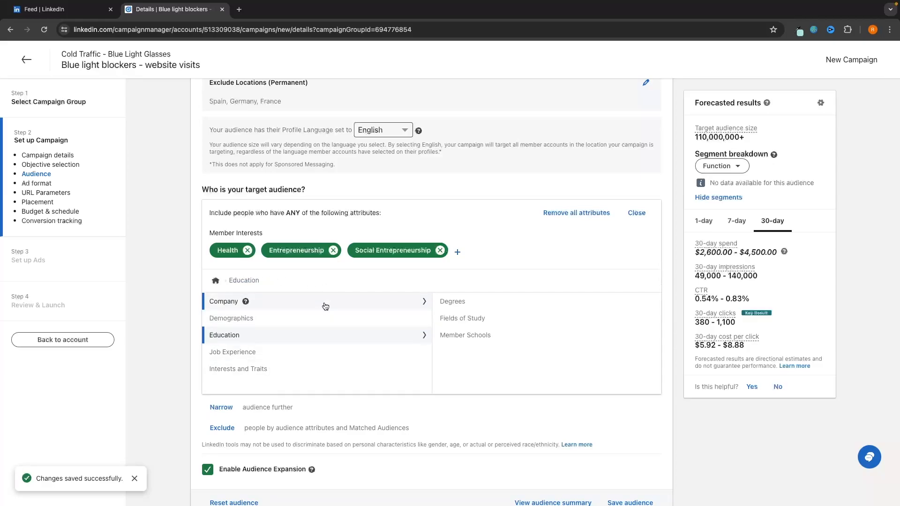
click(642, 214)
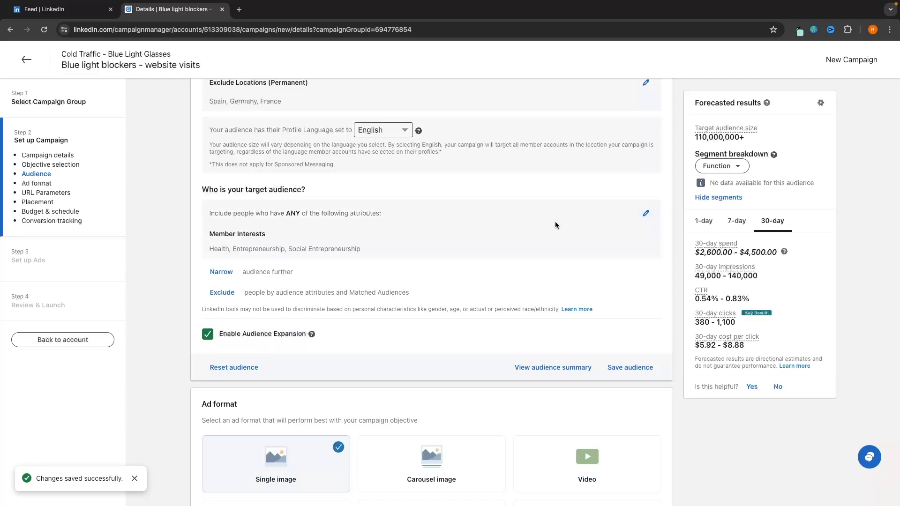
Step: Look through the audience exclusion attributes down to Member Interests and close them without excluding anyone
click(227, 295)
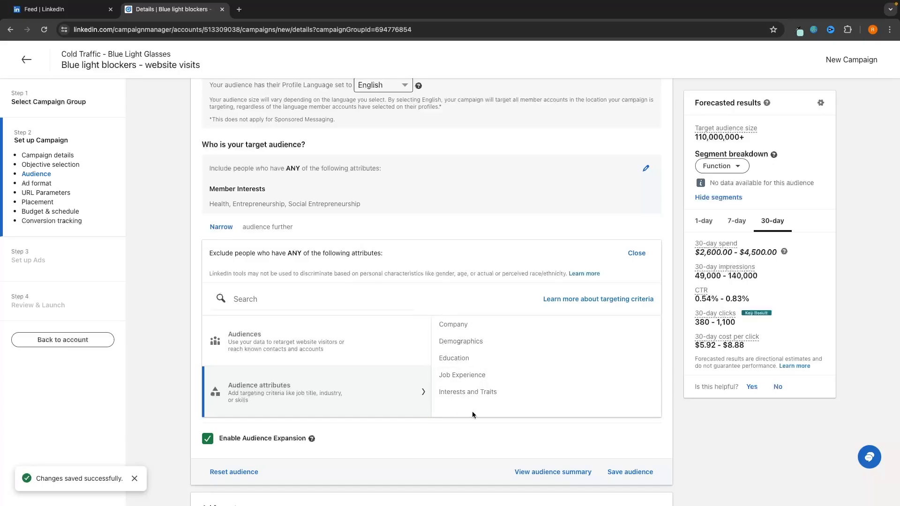
click(471, 392)
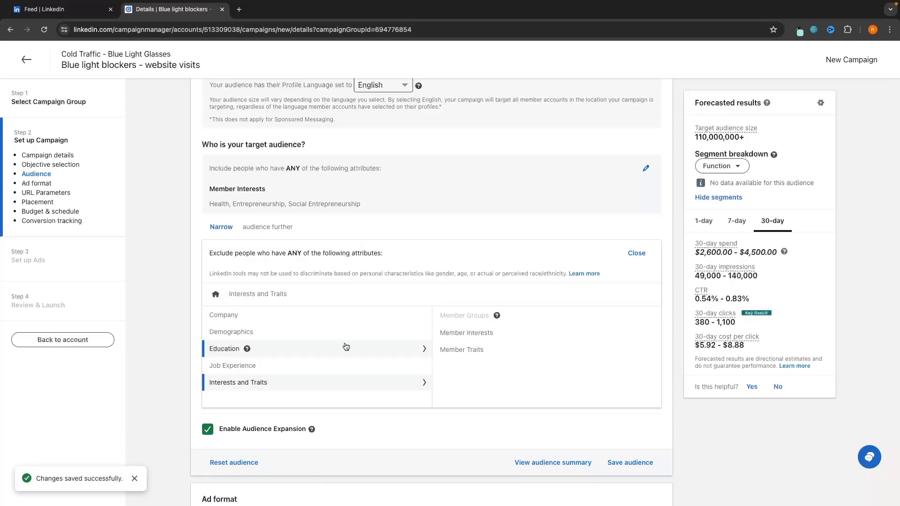
click(467, 333)
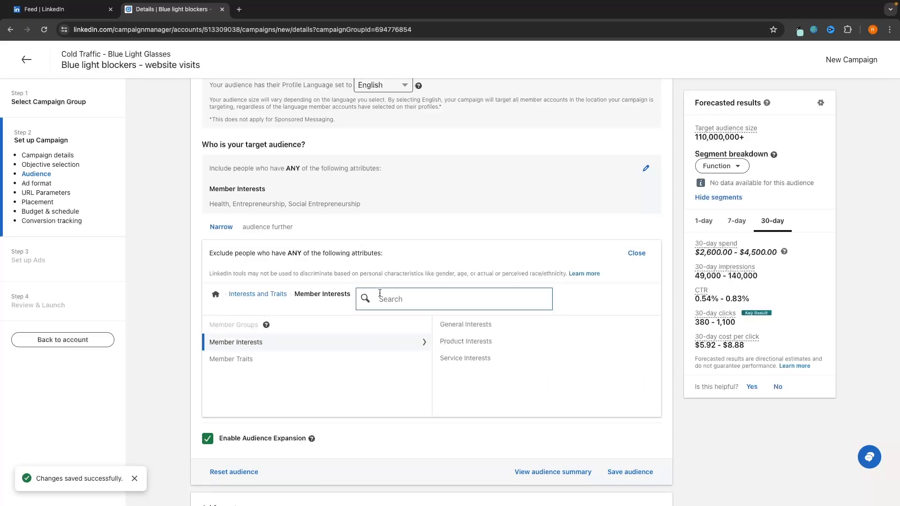
click(636, 253)
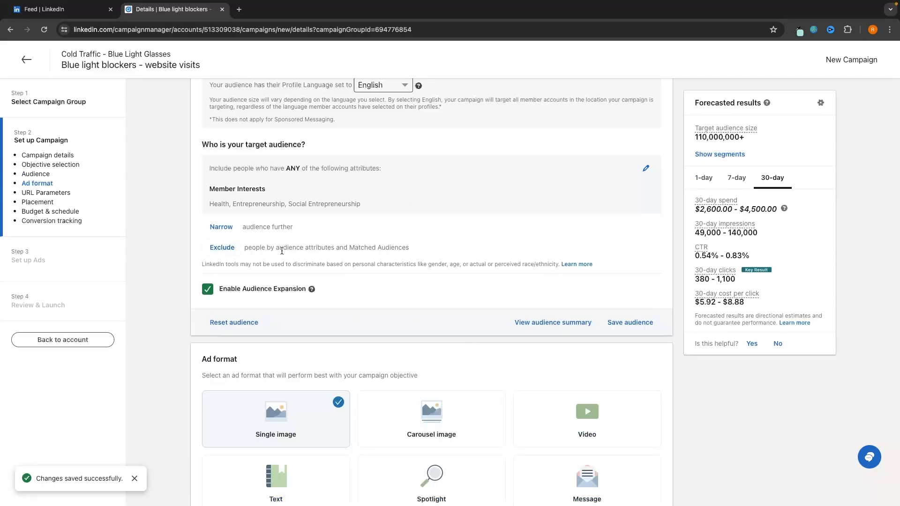
Step: Review the available ad formats for the campaign, keeping Single image selected
scroll(539, 309, up, 3)
scroll(349, 330, down, 7)
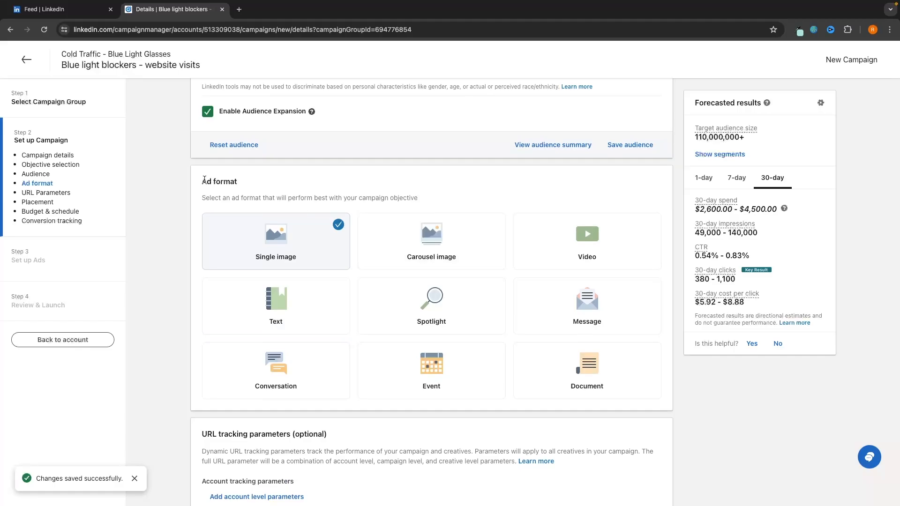
click(257, 183)
scroll(257, 187, up, 2)
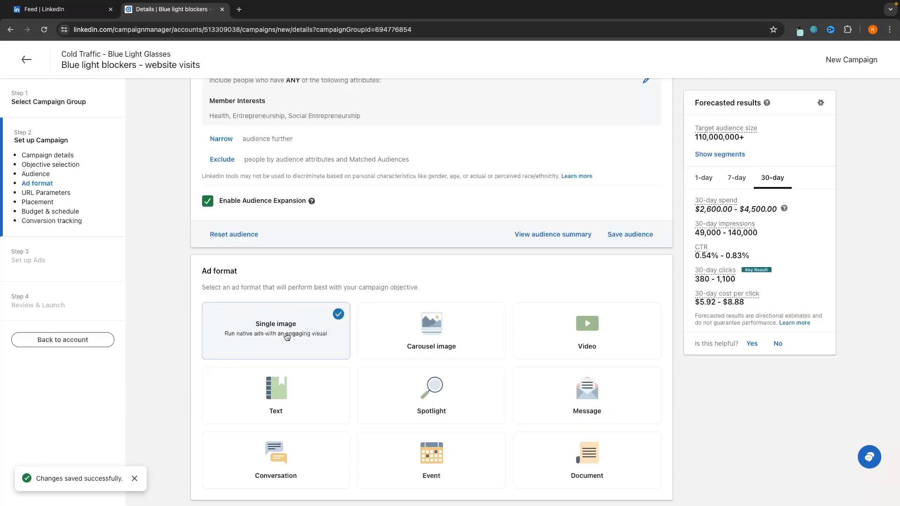
Step: Read the Placements section, including the description of the LinkedIn Audience Network and its third-party publishers
scroll(701, 406, down, 10)
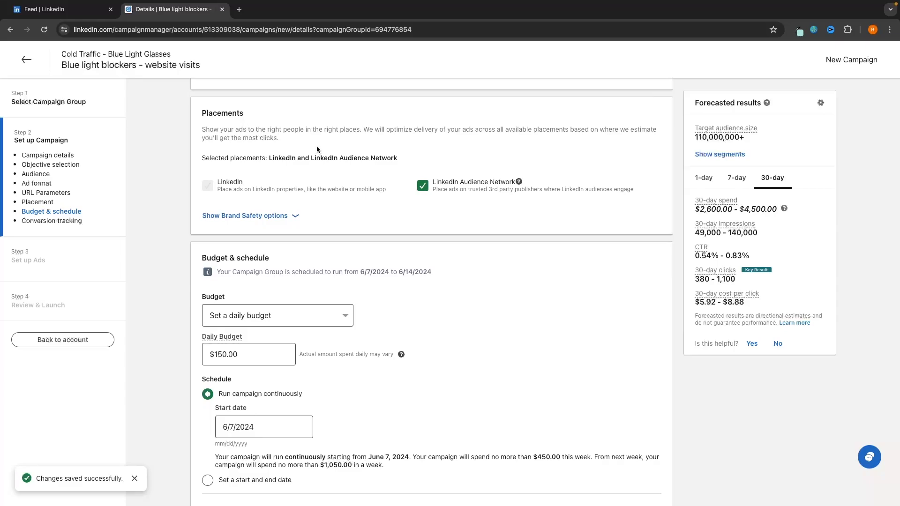
drag(202, 129, 369, 148)
click(370, 148)
drag(431, 183, 518, 183)
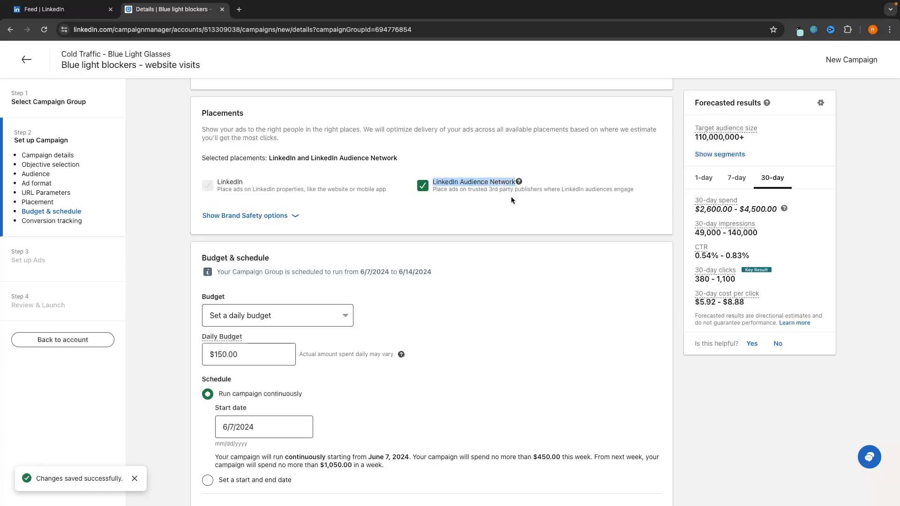
click(511, 196)
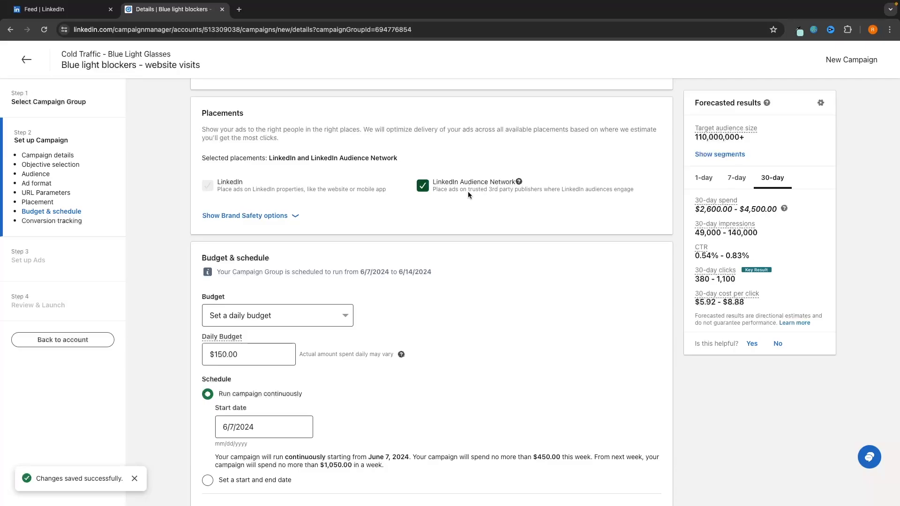
drag(489, 189, 513, 189)
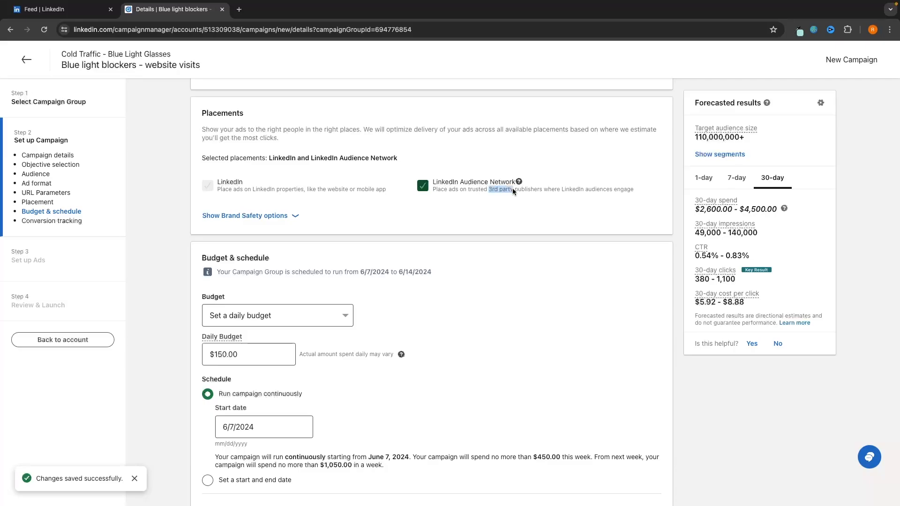
click(541, 200)
Step: Try disabling the LinkedIn Audience Network placement, read the resulting notice, and enable the placement again
click(488, 190)
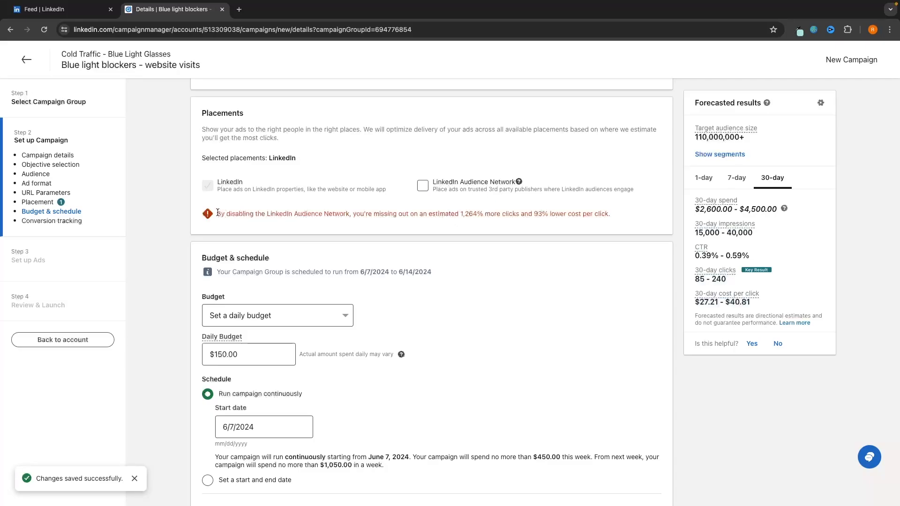
drag(217, 214, 618, 217)
click(577, 216)
double_click(539, 214)
click(618, 217)
click(423, 186)
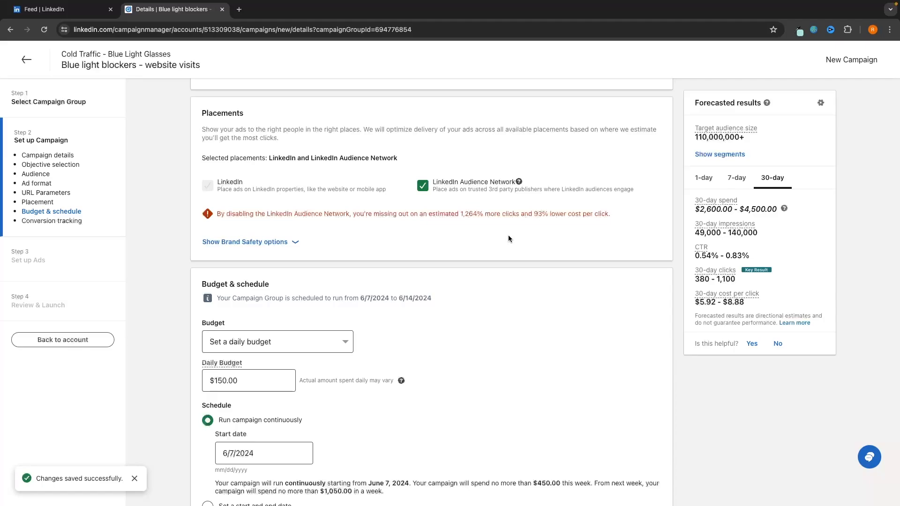
Step: Set the campaign budget type to both a daily and lifetime budget, keeping the $150.00 daily and $1,500.00 lifetime amounts
scroll(485, 274, down, 3)
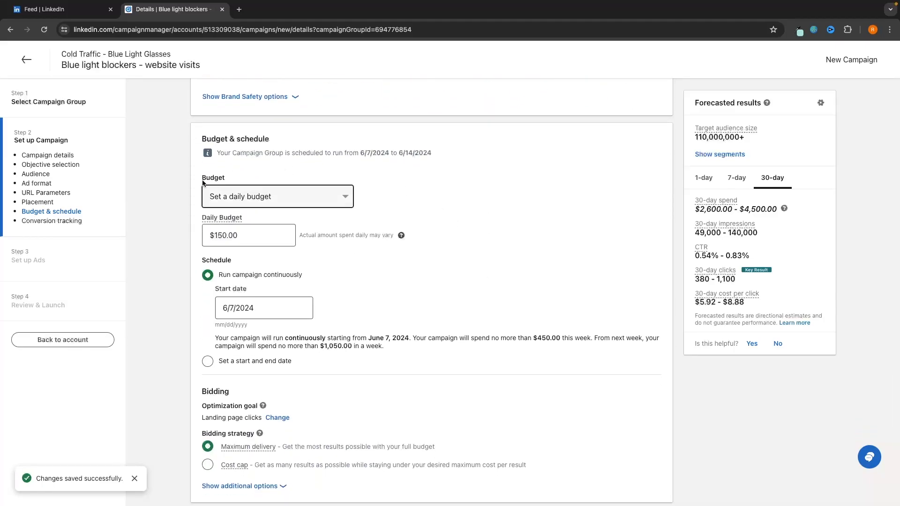
click(241, 193)
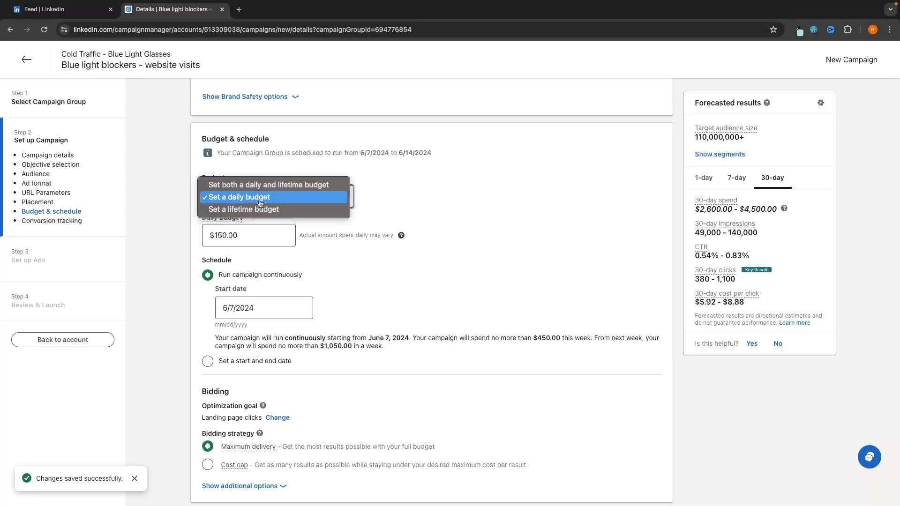
click(248, 197)
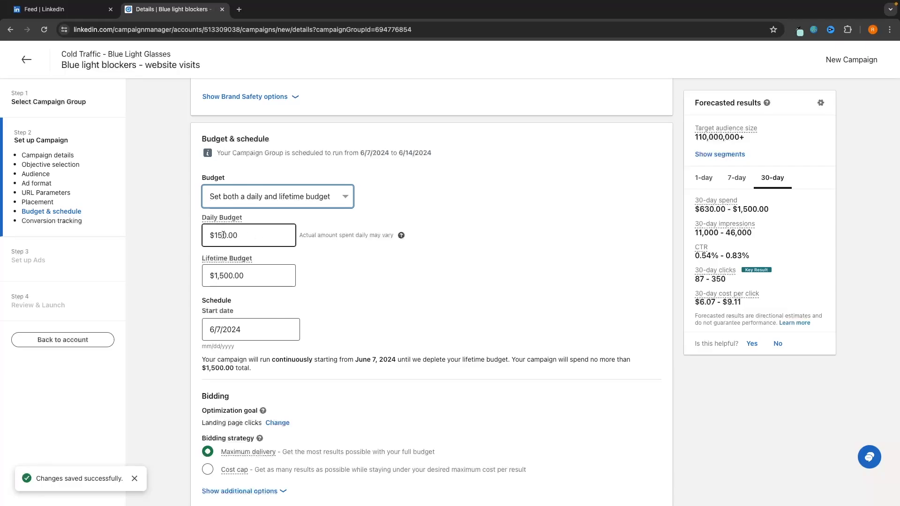
drag(250, 235, 201, 238)
click(358, 275)
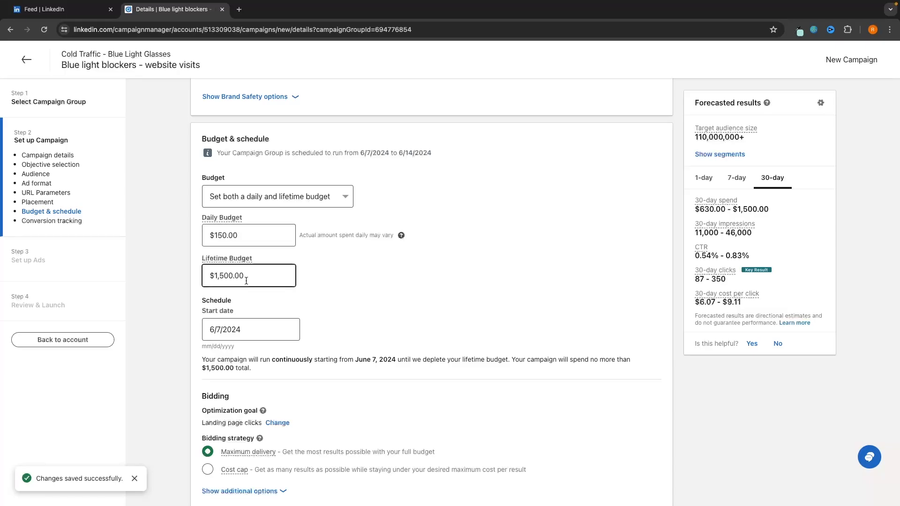
scroll(369, 299, down, 1)
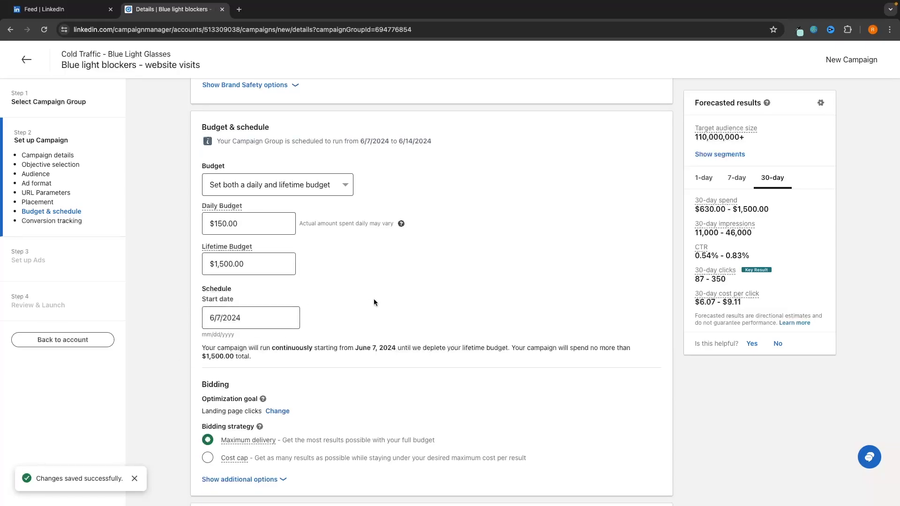
Step: Show the additional bidding strategy options in the campaign's Bidding section
scroll(374, 303, down, 3)
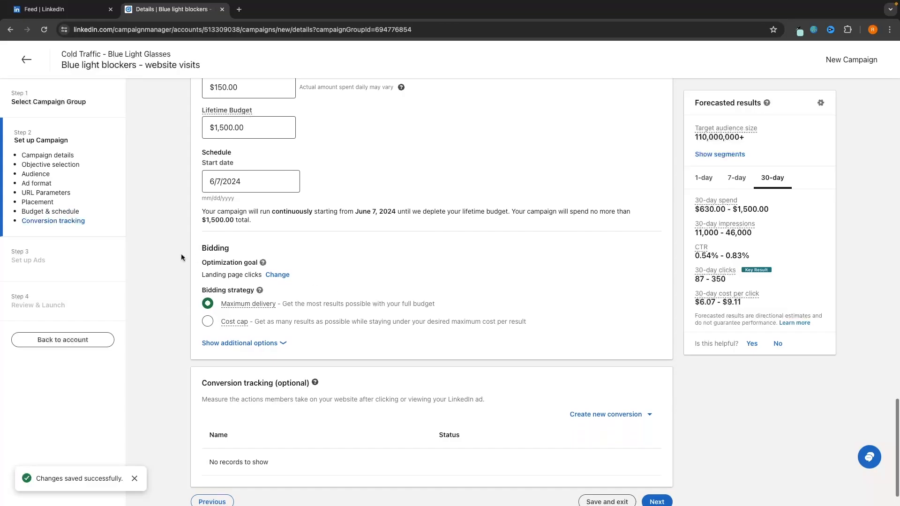
scroll(276, 256, down, 1)
mouse_move(237, 287)
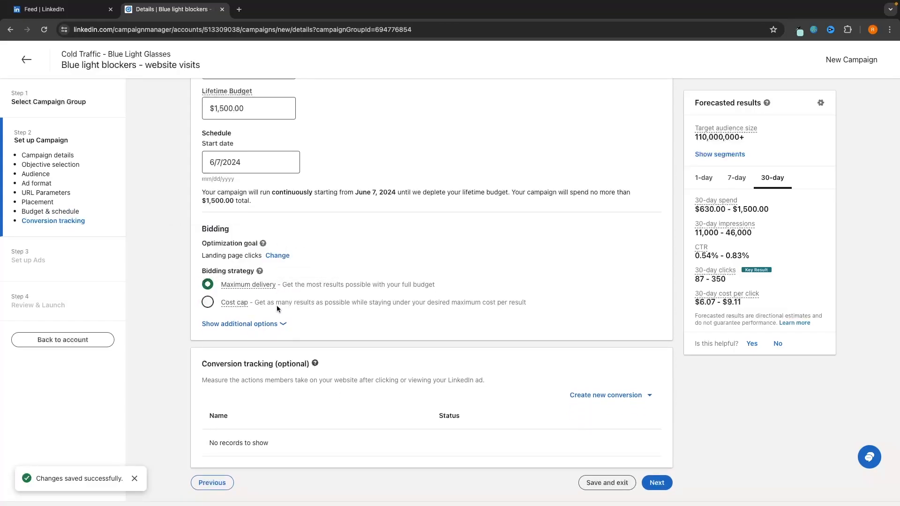
click(257, 325)
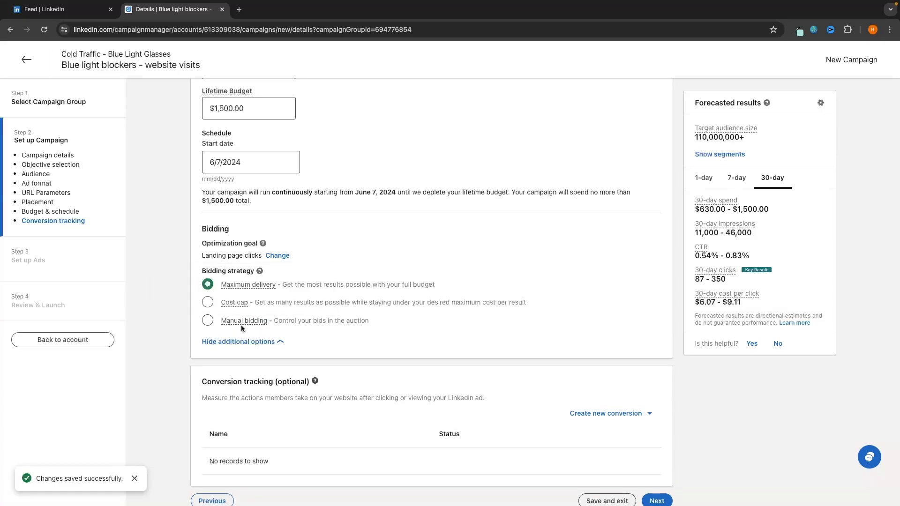
Step: Try the Manual bidding, Maximum delivery and Cost cap strategies in turn, and read the recommended cost cap
click(207, 321)
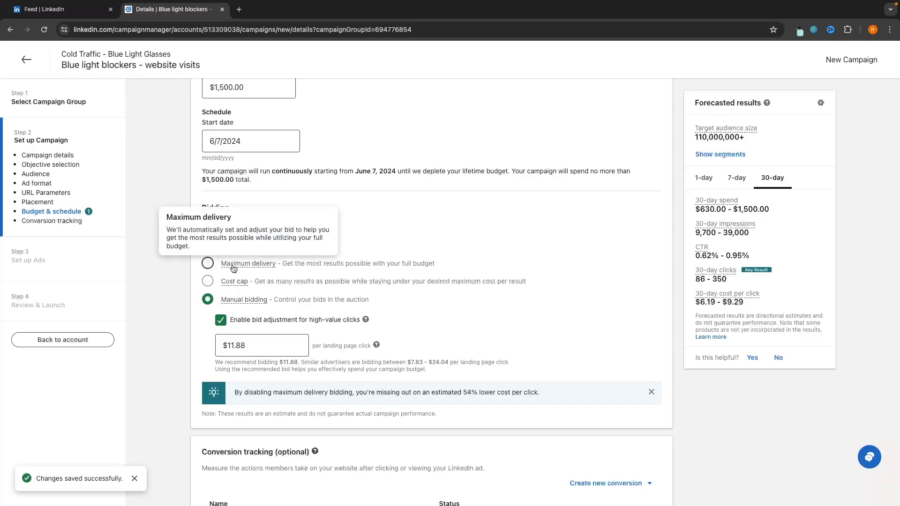
click(286, 264)
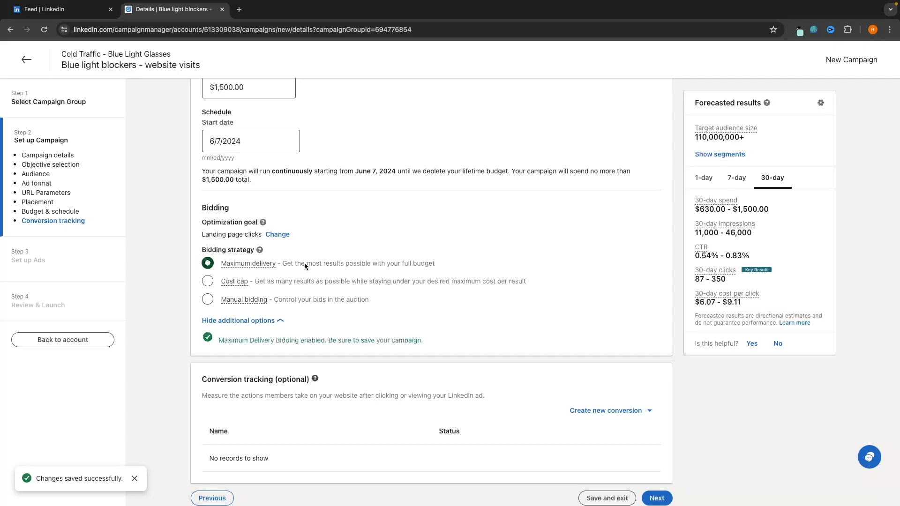
click(264, 280)
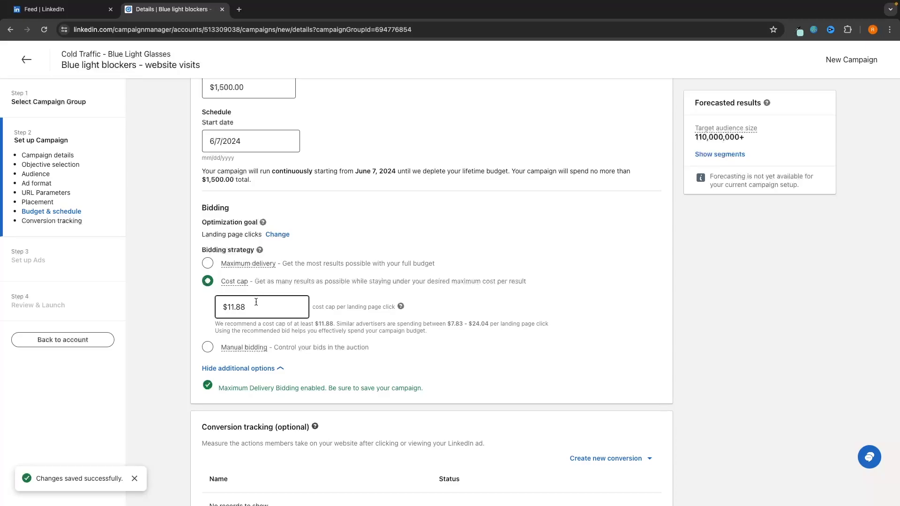
drag(315, 324, 334, 324)
click(341, 323)
Step: Choose Manual bidding as the bidding strategy and enter a bid of $7 per landing page click
click(305, 348)
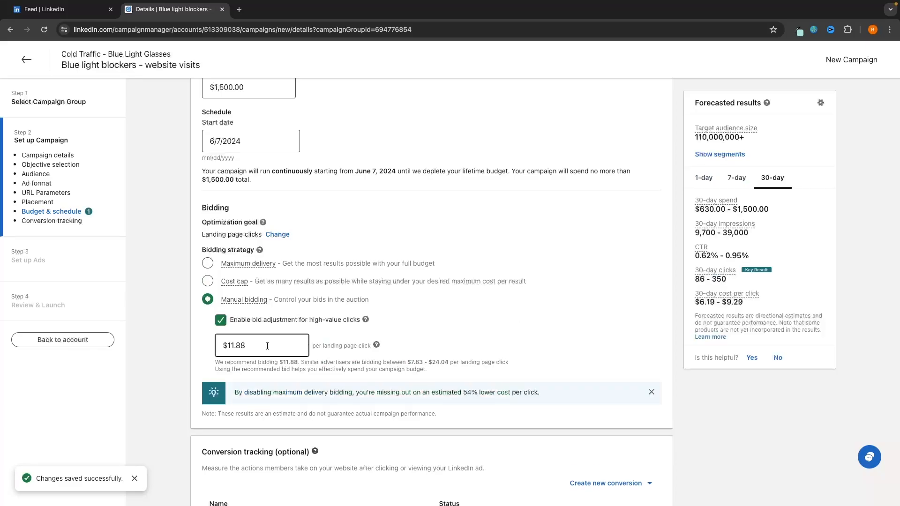
mouse_move(216, 363)
mouse_down()
mouse_move(301, 362)
mouse_move(218, 346)
mouse_up()
click(277, 351)
text(7)
click(402, 343)
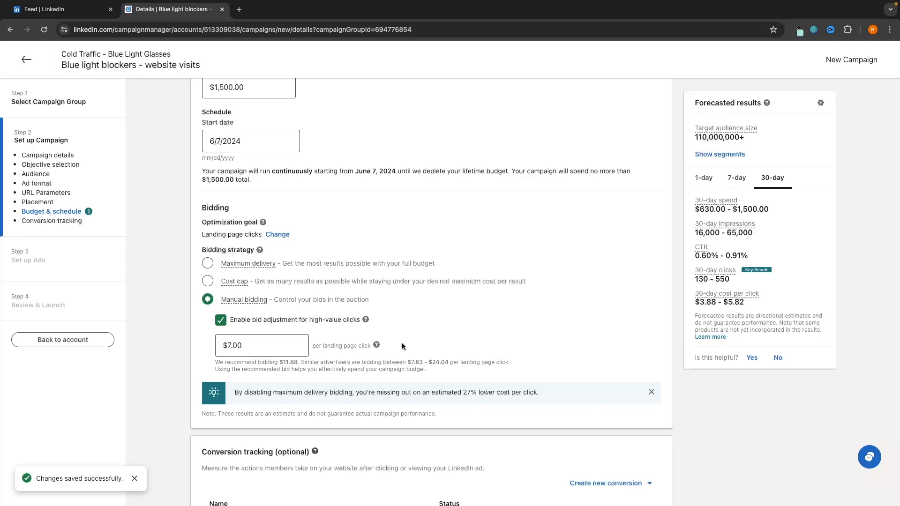
Step: Set the manual bid to $8 per landing page click
click(255, 339)
drag(267, 342, 217, 341)
text(8)
click(421, 337)
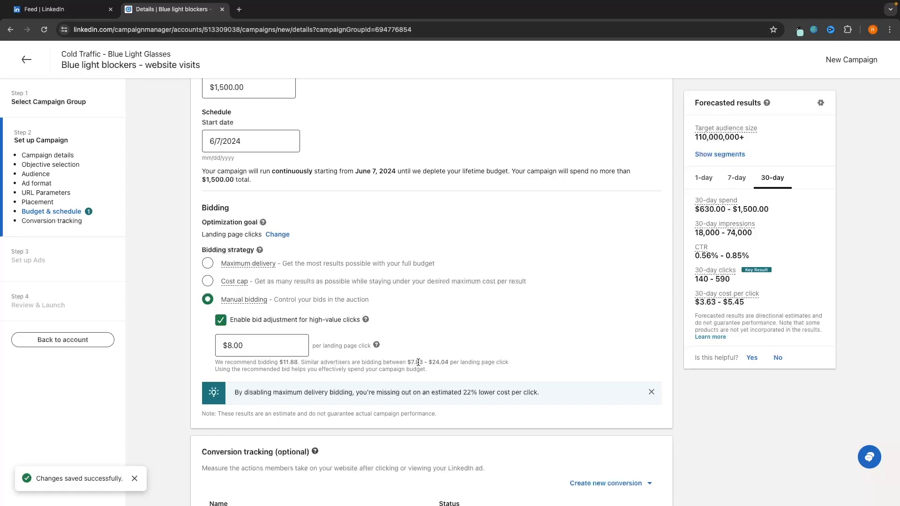
Step: Read the optional Conversion tracking section and its description of which member actions it measures
scroll(419, 363, down, 2)
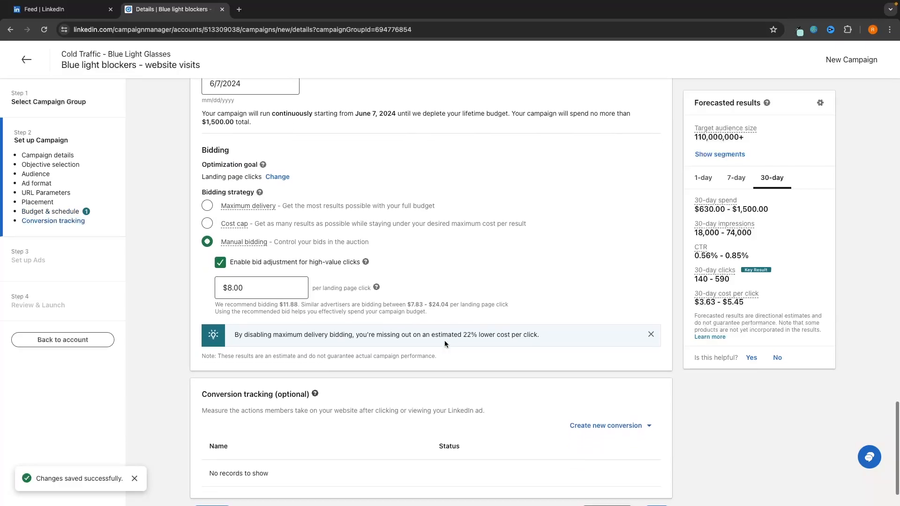
scroll(444, 340, down, 2)
drag(311, 345, 207, 345)
click(327, 347)
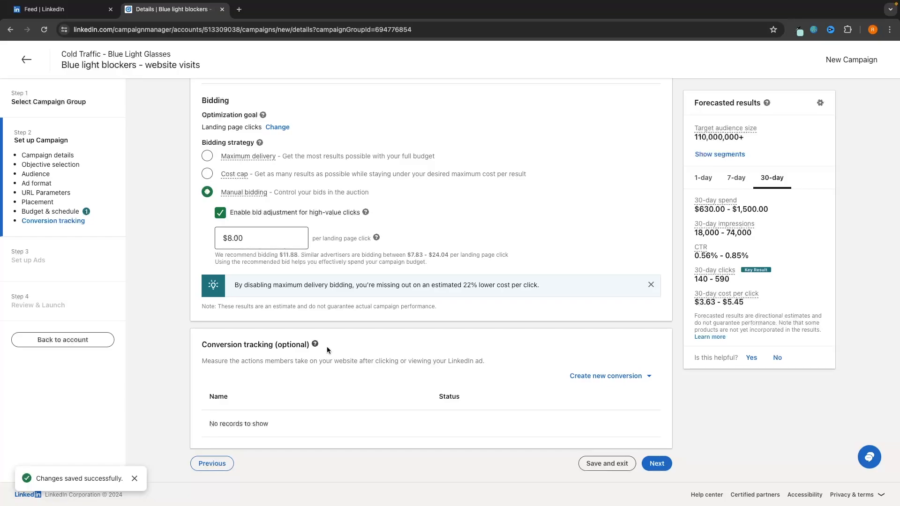
mouse_move(206, 346)
mouse_down()
mouse_move(312, 346)
mouse_move(205, 347)
mouse_up()
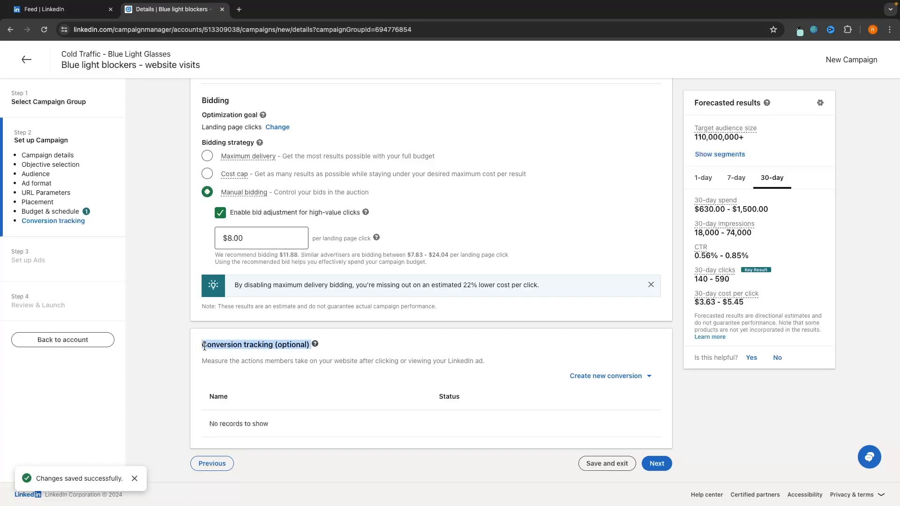
click(362, 350)
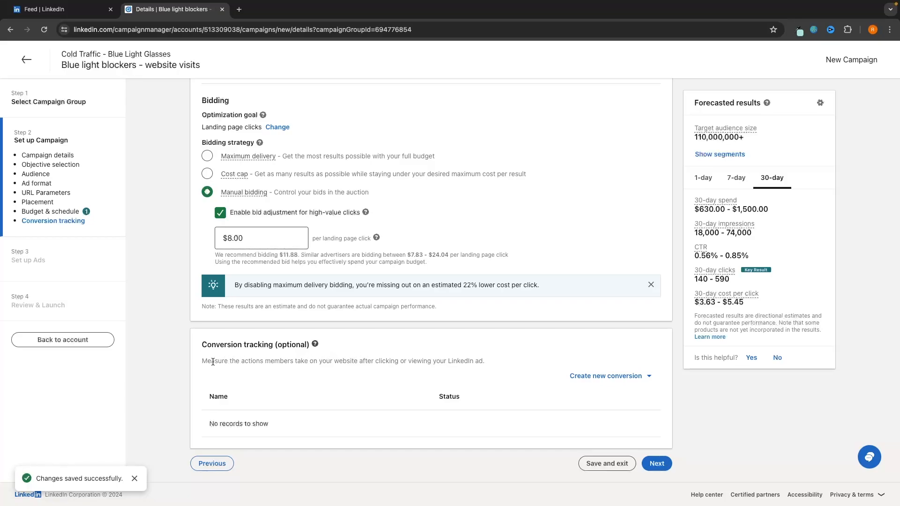
drag(202, 360, 491, 363)
click(490, 362)
drag(202, 361, 483, 358)
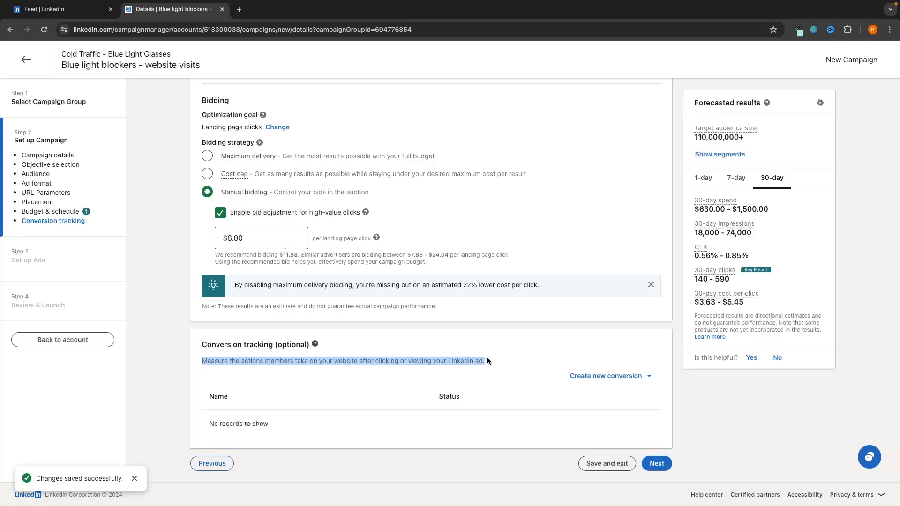
click(487, 359)
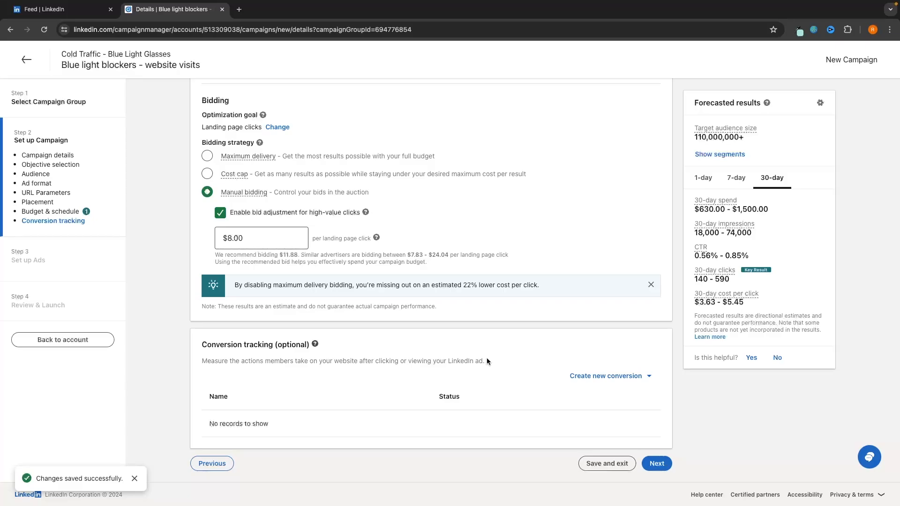
Step: Proceed from the campaign setup, confirm saving the objective and ad format, and reach the ad creation step
click(657, 463)
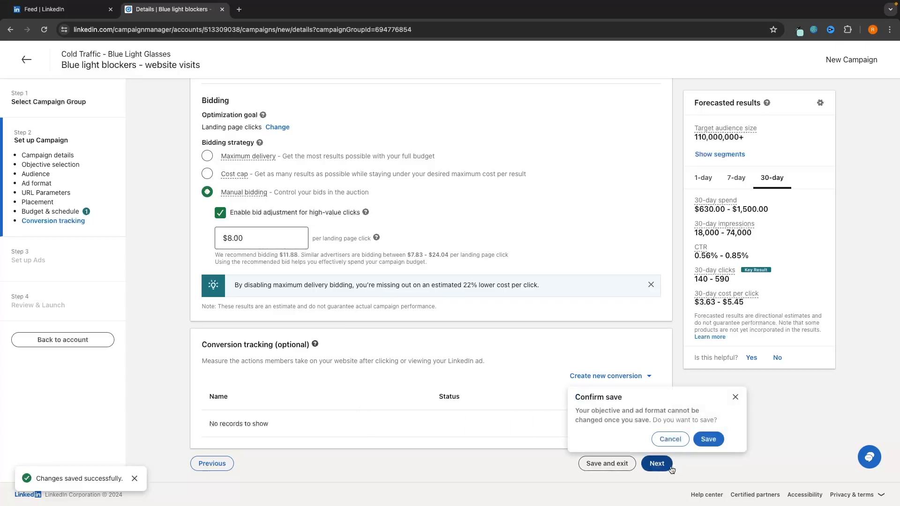
click(705, 441)
drag(357, 303, 515, 309)
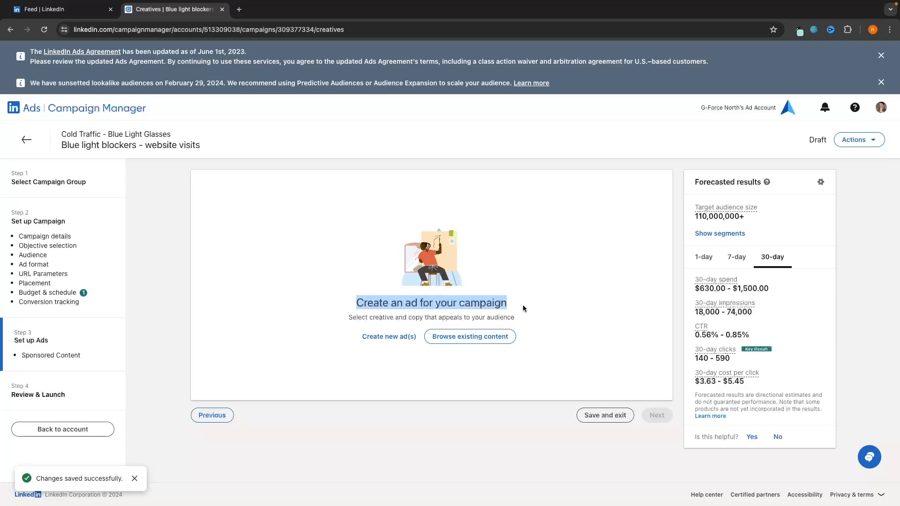
click(523, 305)
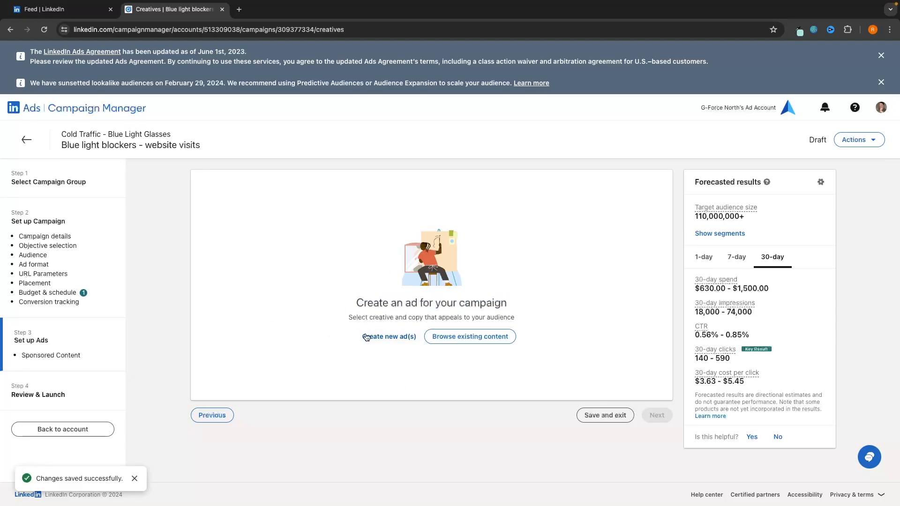
Step: Start a new image ad for the campaign and examine its introductory text, destination URL, image, headline, description and call-to-action fields
click(387, 338)
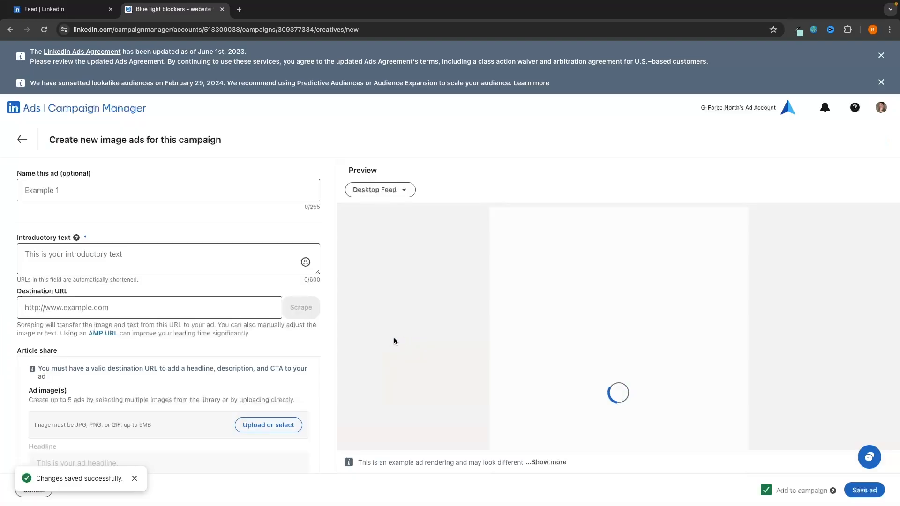
scroll(263, 323, down, 5)
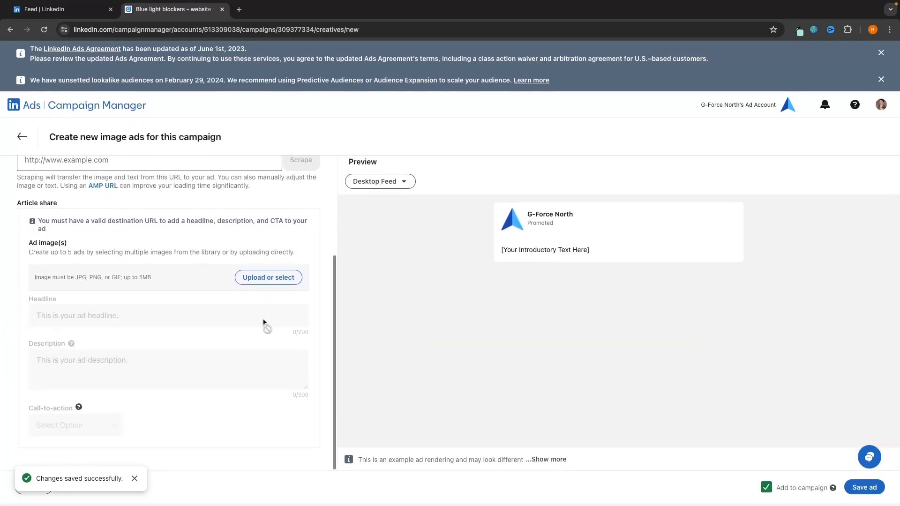
scroll(263, 324, up, 5)
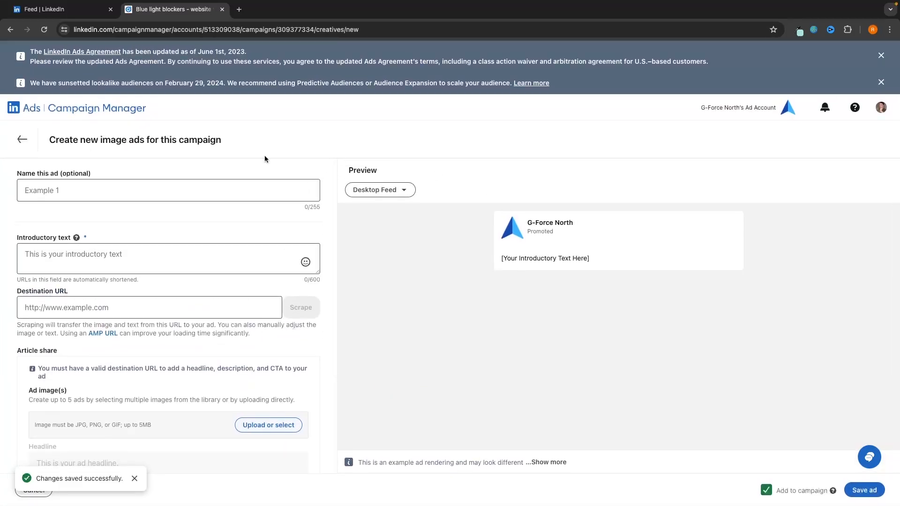
click(128, 306)
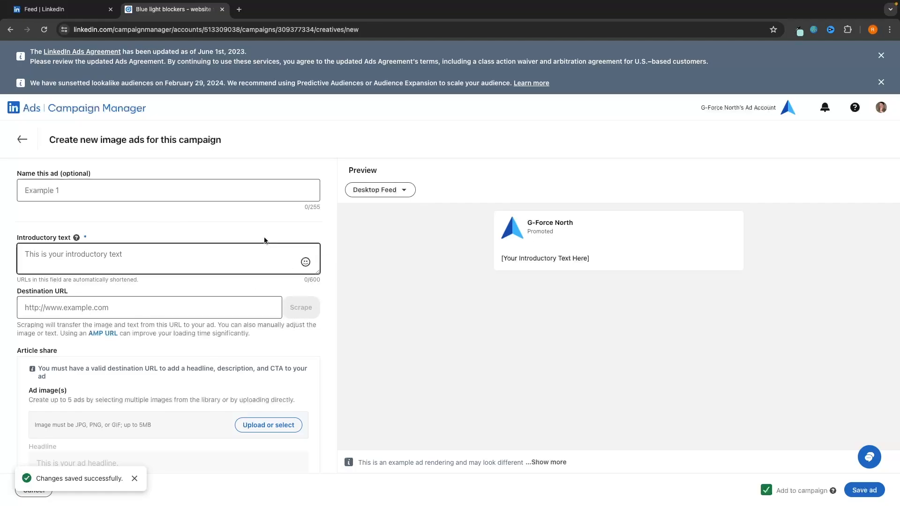
click(40, 255)
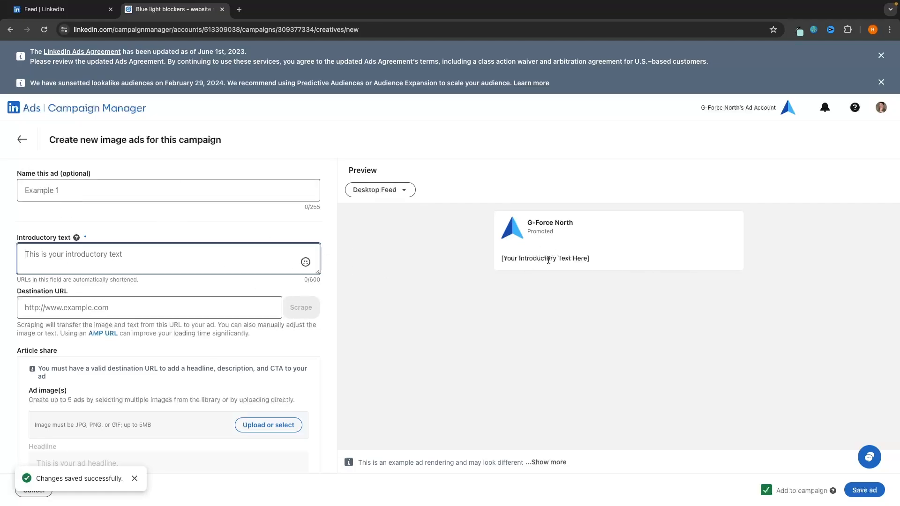
click(85, 310)
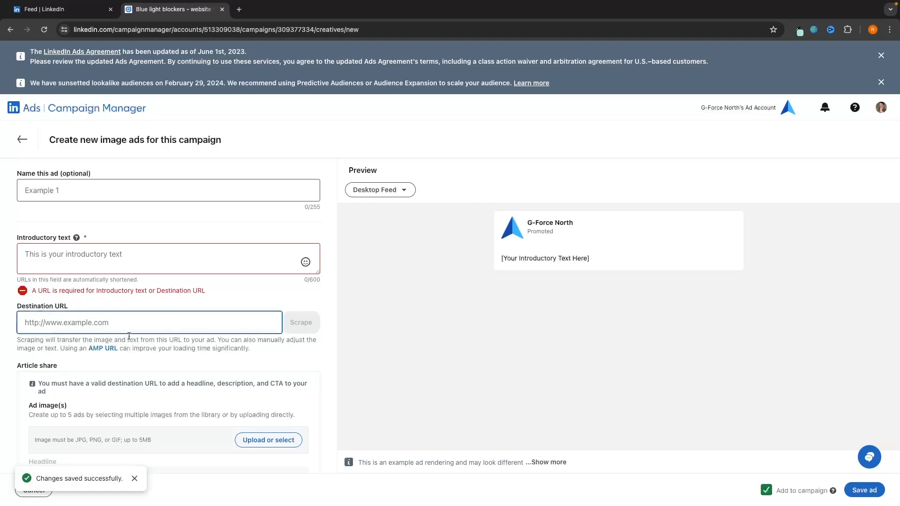
scroll(140, 329, down, 3)
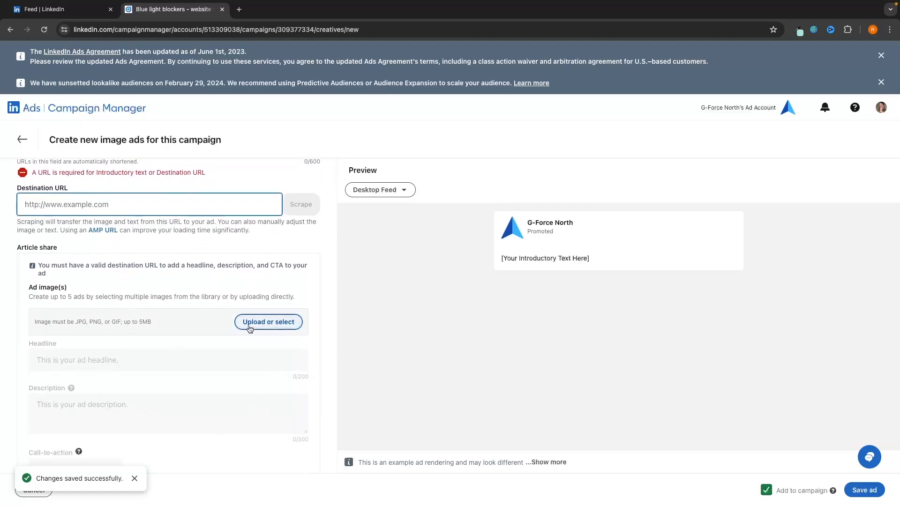
scroll(251, 330, down, 1)
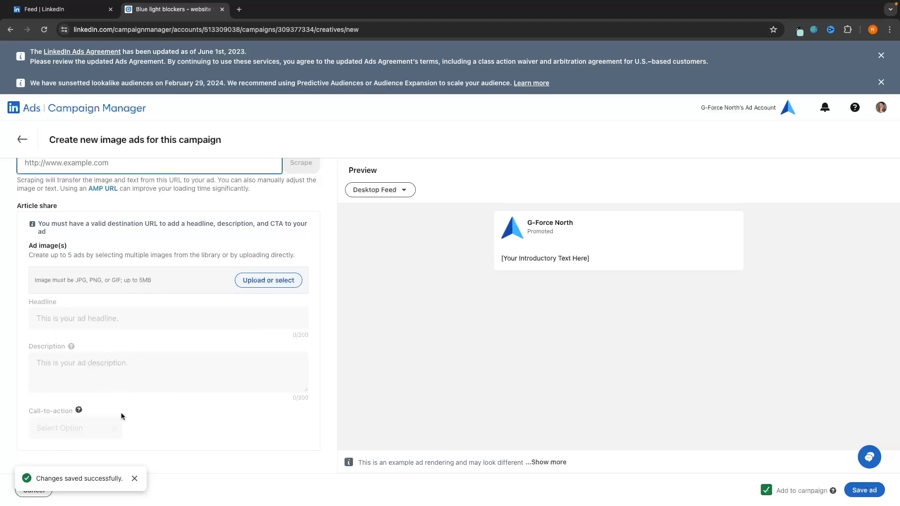
click(136, 479)
scroll(222, 365, up, 3)
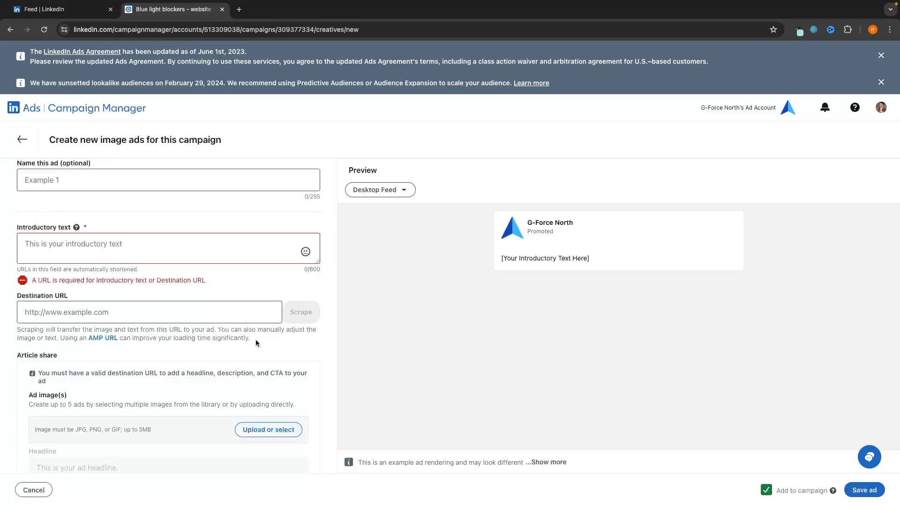
scroll(257, 365, up, 1)
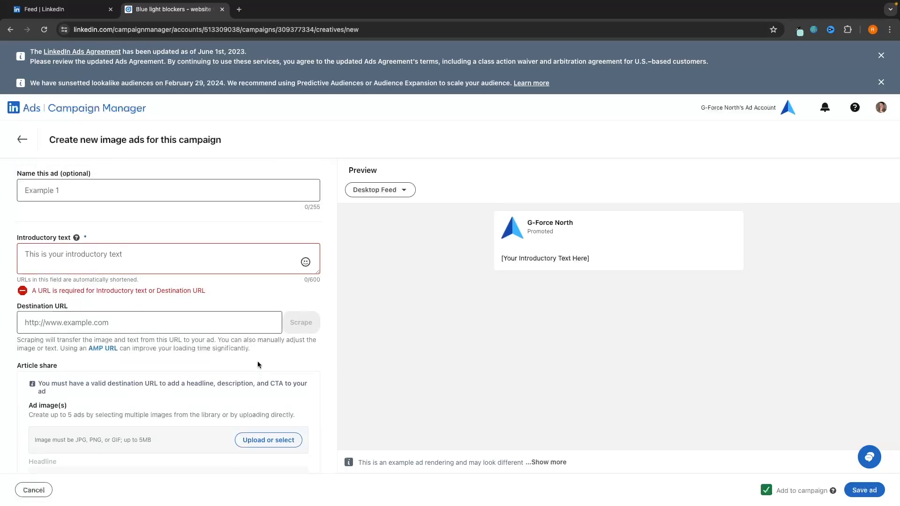
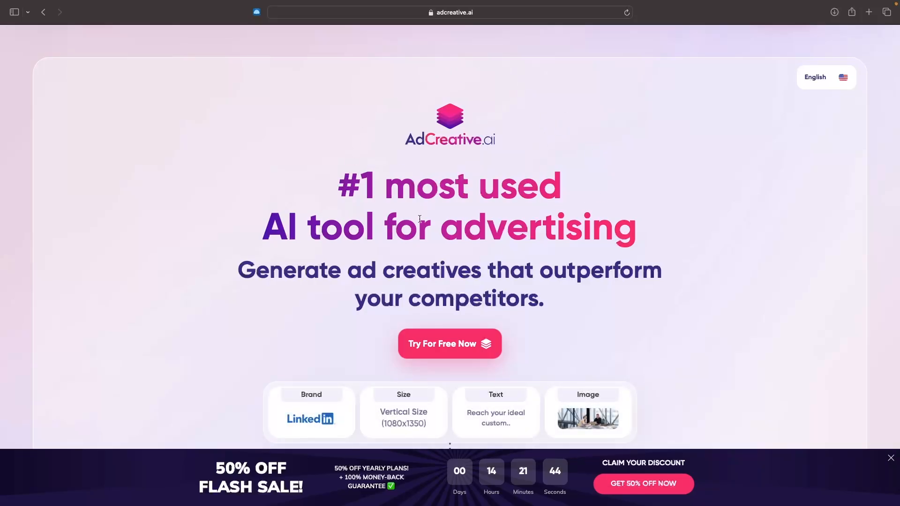
Step: Switch to AdCreative.ai, sign up for the free trial with Google and complete the registration with the payment card details
click(454, 346)
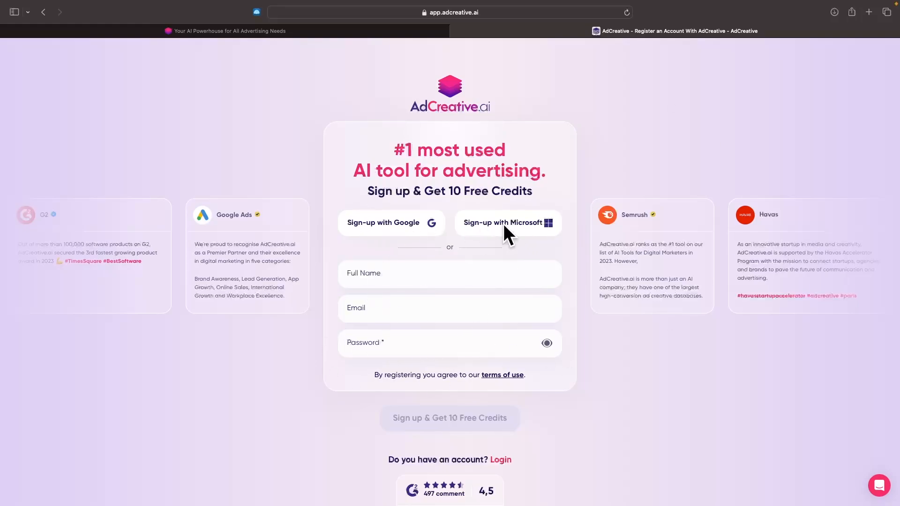
click(404, 231)
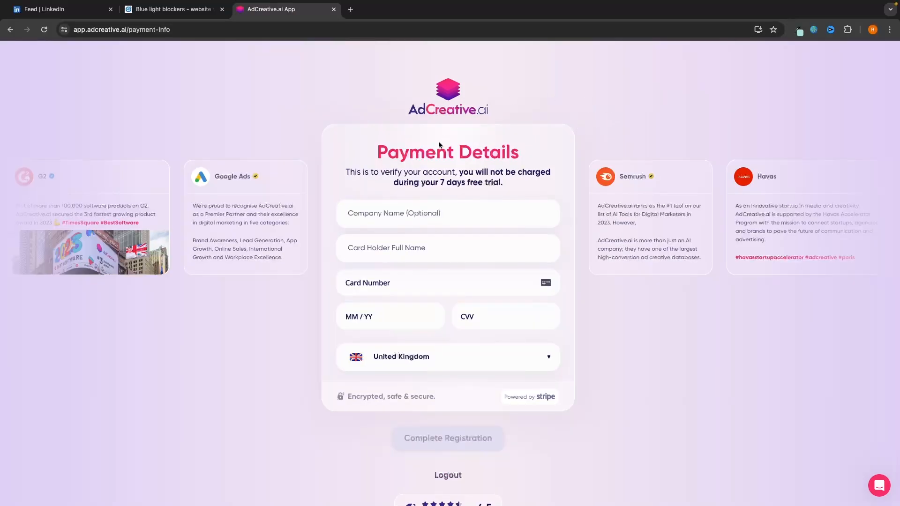
drag(374, 152, 531, 157)
click(532, 157)
mouse_move(459, 171)
mouse_down()
mouse_move(501, 184)
mouse_move(458, 174)
mouse_up()
click(503, 185)
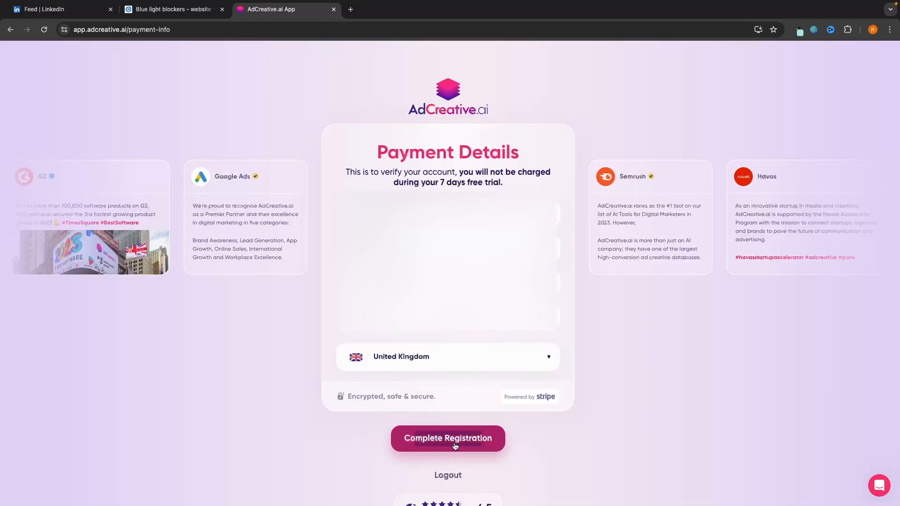
click(455, 443)
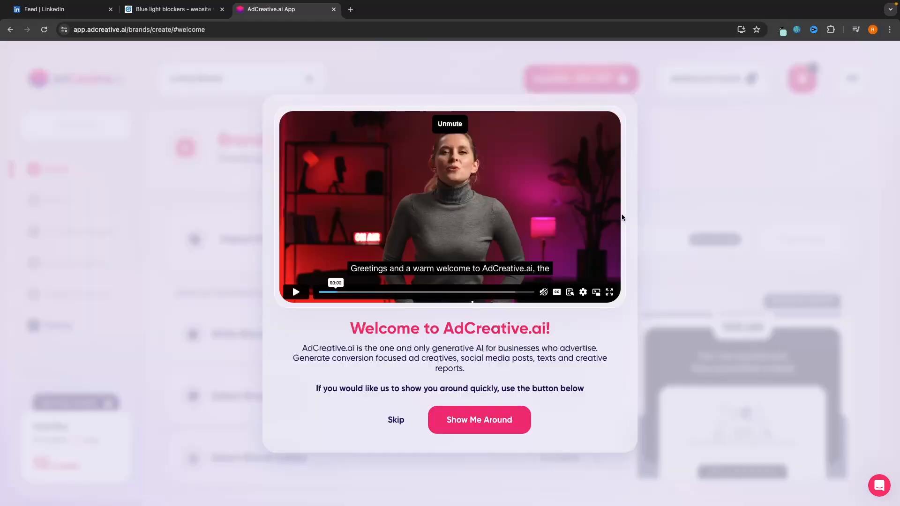
Step: Skip the AdCreative.ai welcome tour and open the brand name and description section for manual entry
click(394, 420)
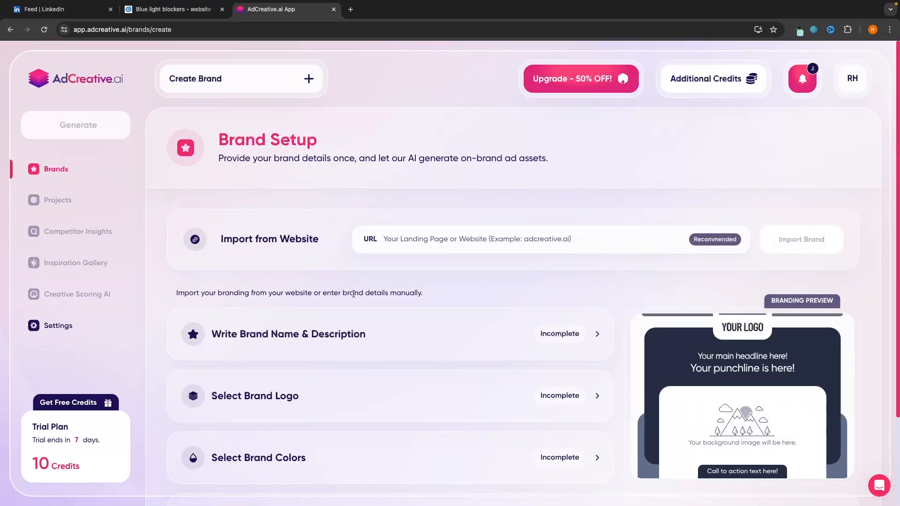
scroll(423, 234, down, 2)
scroll(424, 234, down, 2)
scroll(308, 218, up, 2)
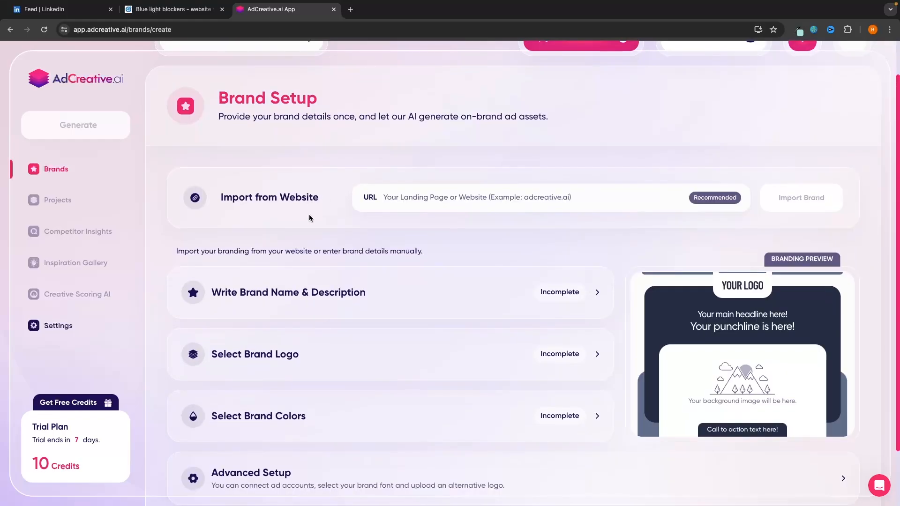
scroll(308, 217, down, 2)
click(235, 254)
scroll(253, 254, down, 2)
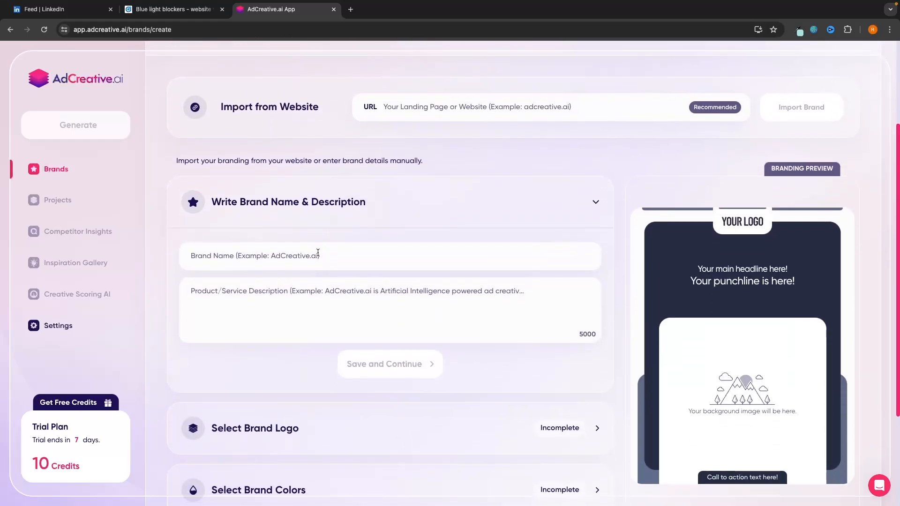
Step: Save the brand G-Force North with the description "Stylish blue light blockers to protect your eyes in increase melatonin production to help you sleep better"
click(258, 256)
text(G-F)
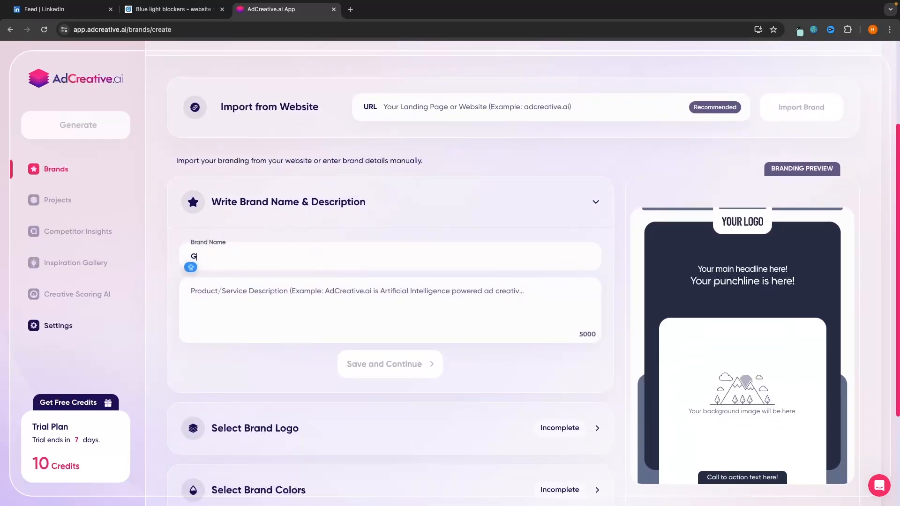
text(orce Nott)
key(BackSpace)
text(rth)
click(234, 293)
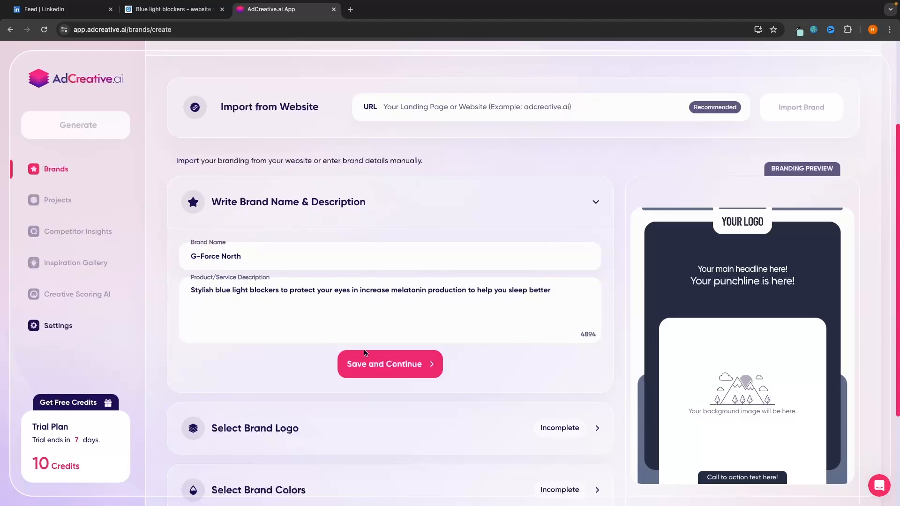
click(382, 364)
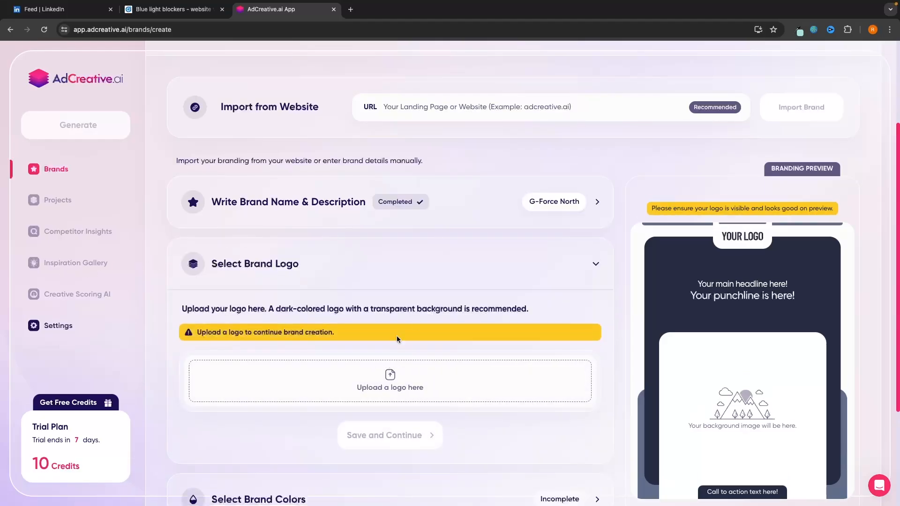
Step: Upload the two-tone blue arrow as the brand logo and confirm it
click(390, 381)
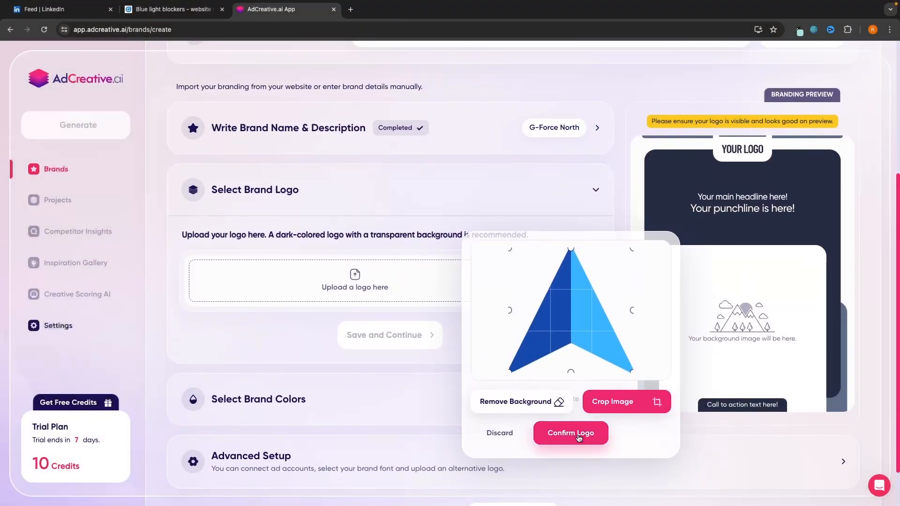
click(578, 432)
scroll(533, 355, down, 1)
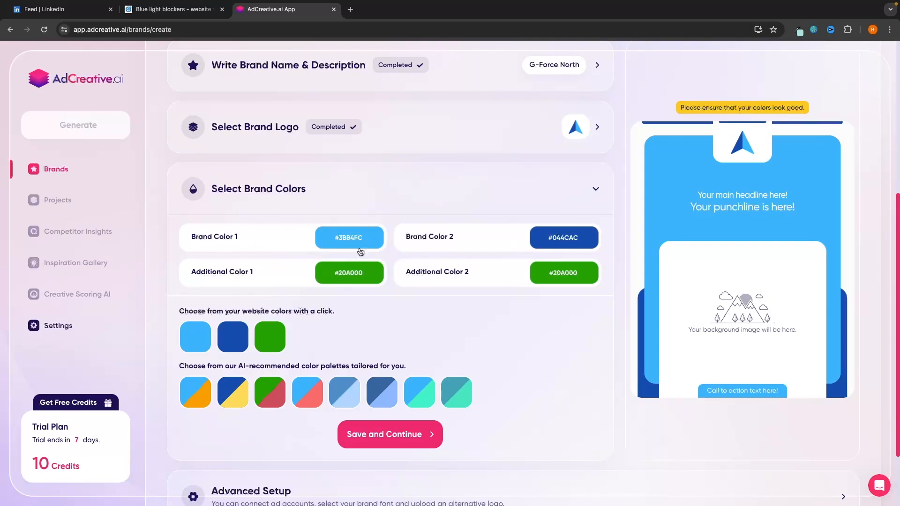
Step: Keep #3BB4FC and #044CAC as brand colors with #20A000 for both additional colors, and create the brand
click(343, 276)
click(501, 357)
click(401, 432)
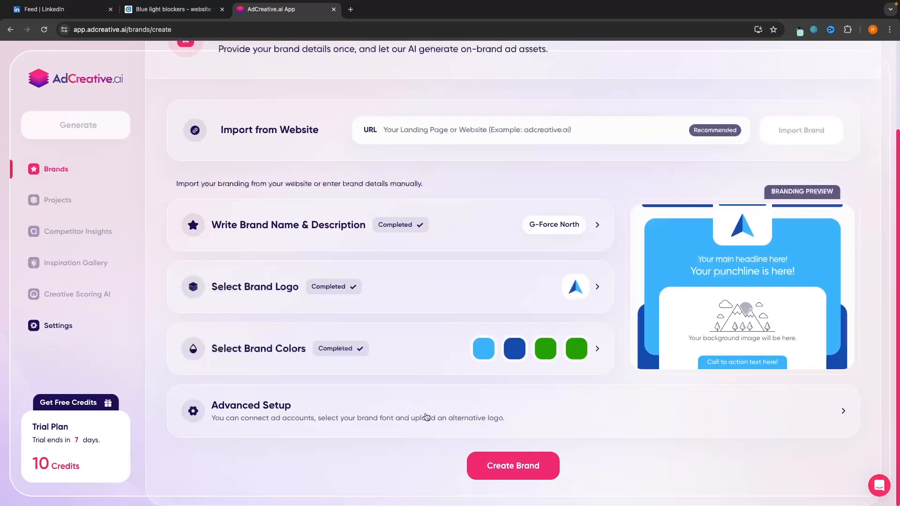
click(511, 468)
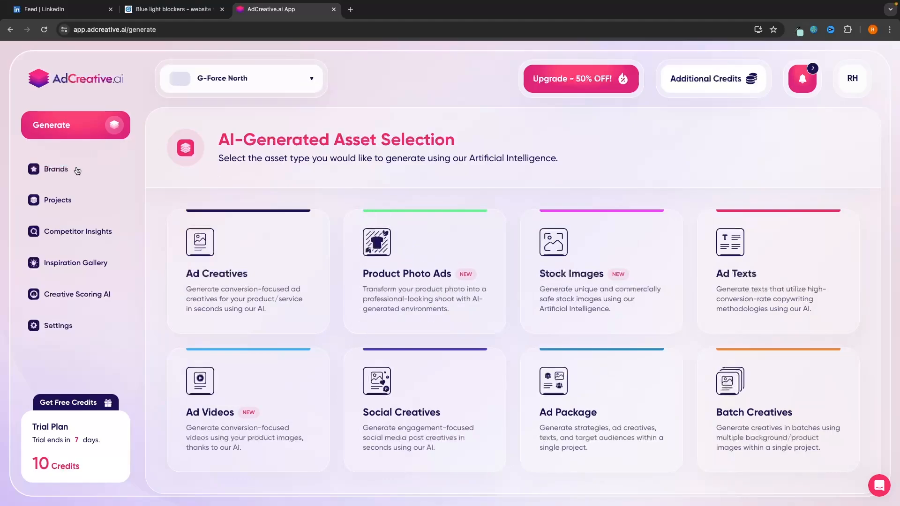
Step: Open the G-Force North brand from the brand list and start a new Ad Package project in it
click(77, 171)
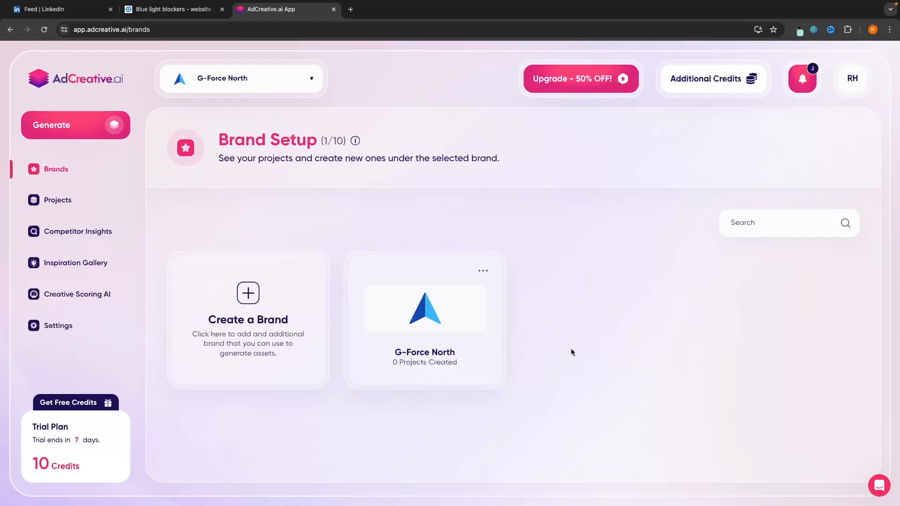
click(173, 9)
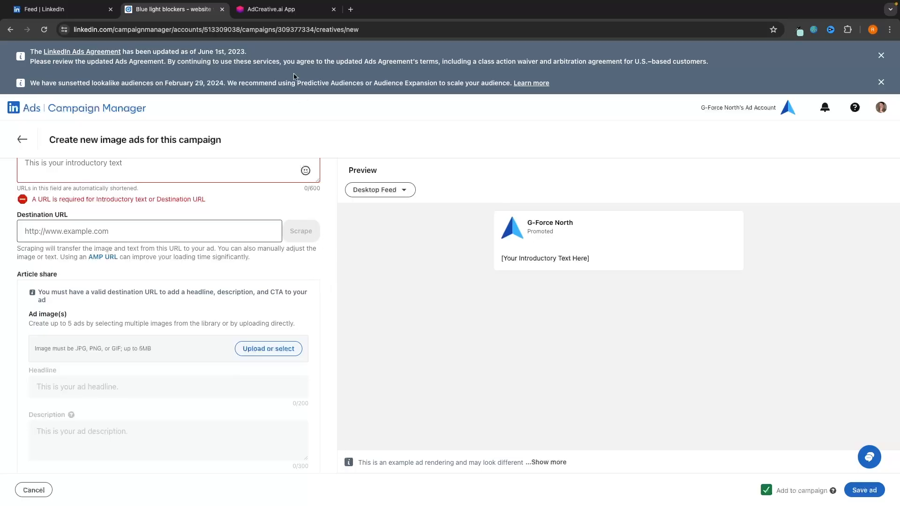
click(281, 9)
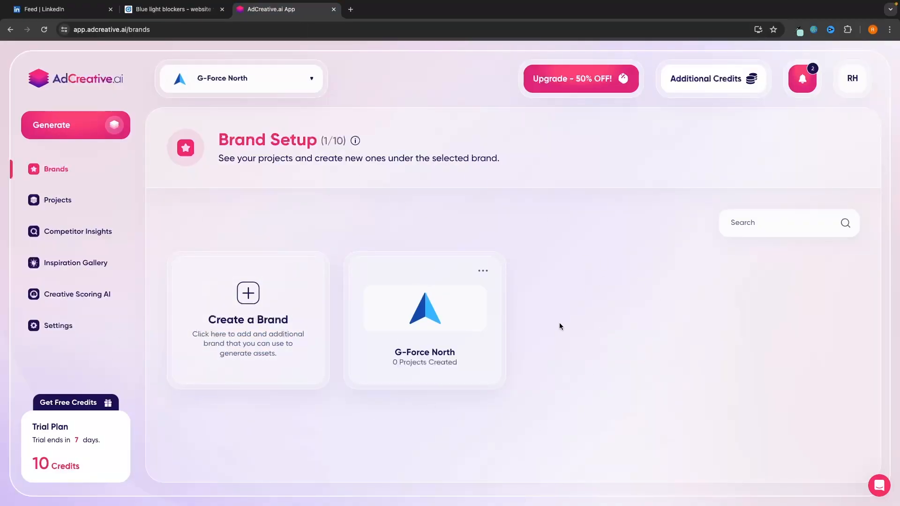
click(431, 324)
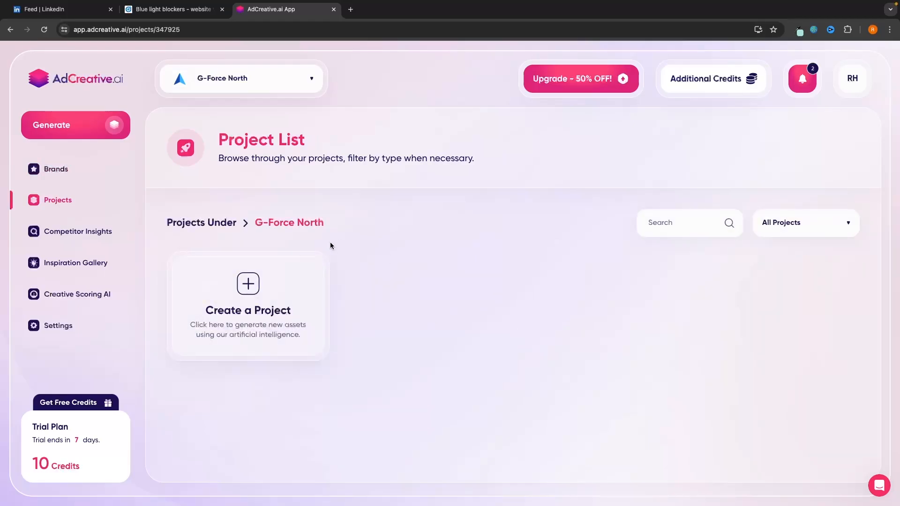
click(245, 297)
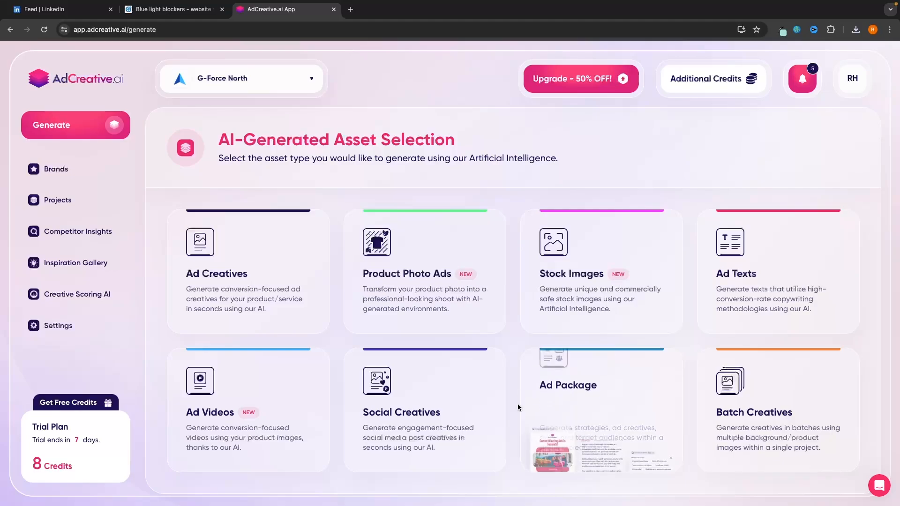
click(589, 409)
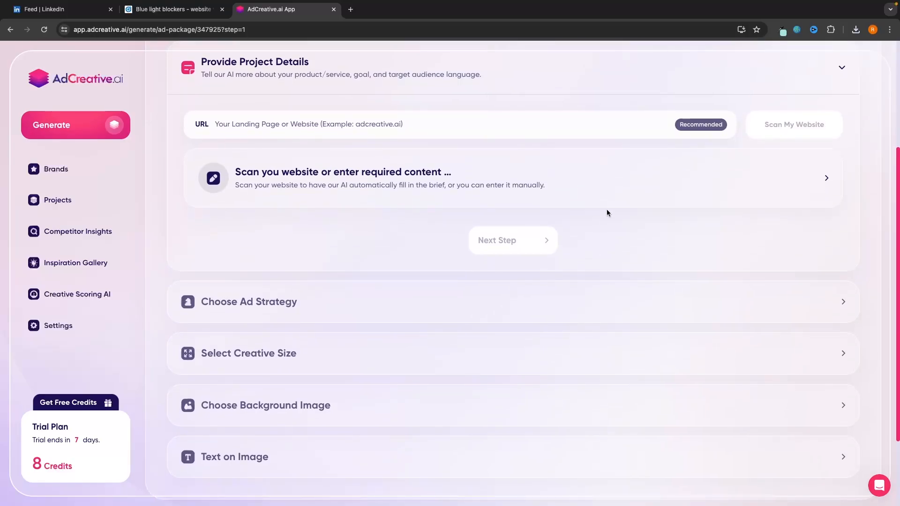
Step: Open the manual brief in the project details and set the ad goal to Get Store Visits
scroll(606, 209, up, 2)
click(340, 213)
click(265, 183)
scroll(327, 211, down, 3)
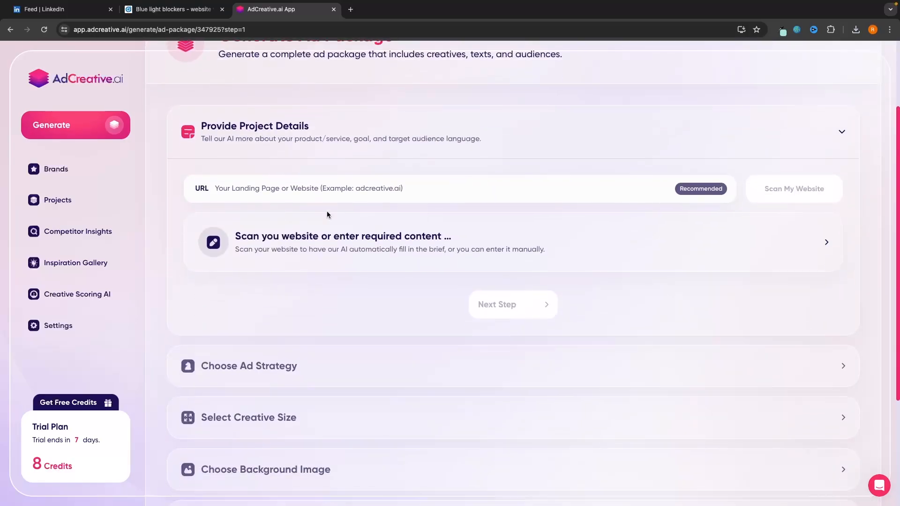
click(277, 186)
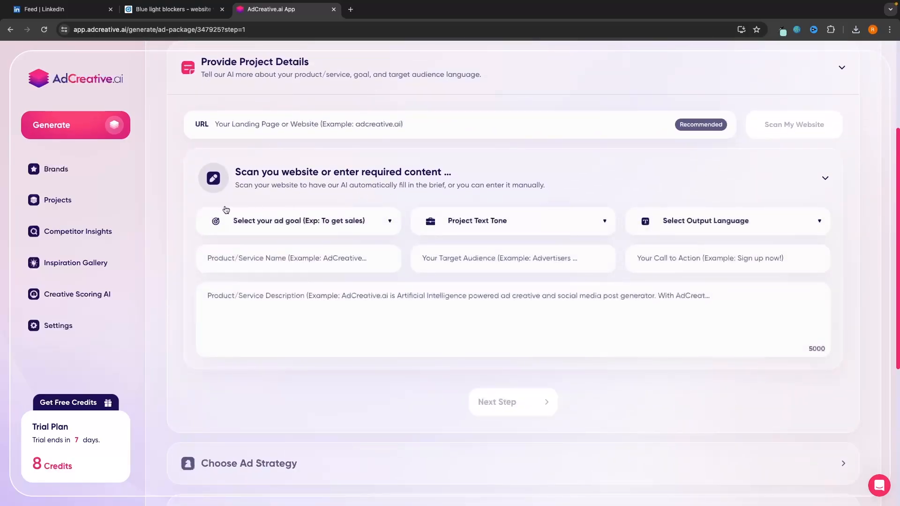
click(235, 222)
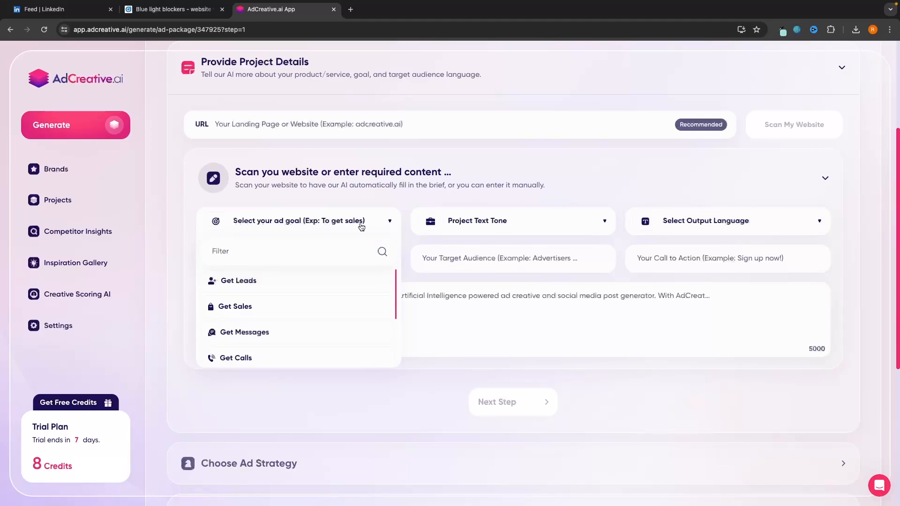
scroll(308, 289, down, 3)
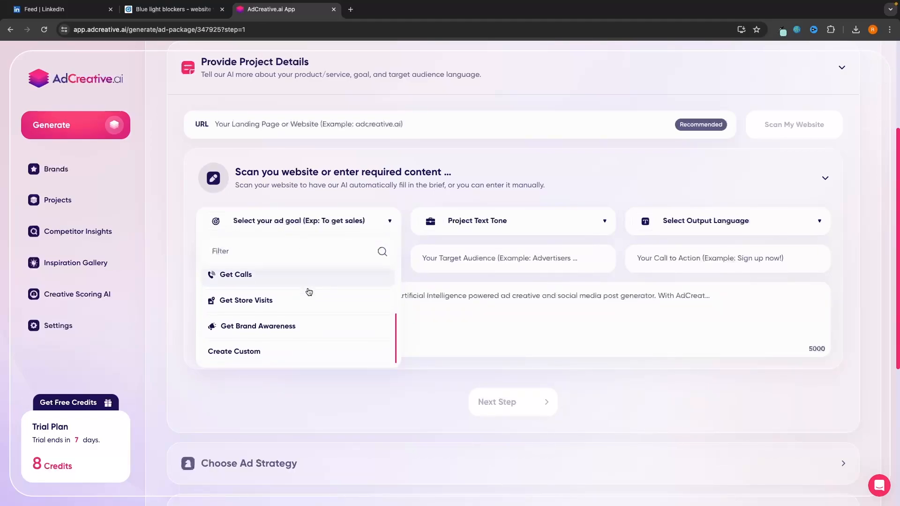
scroll(309, 292, down, 1)
click(309, 291)
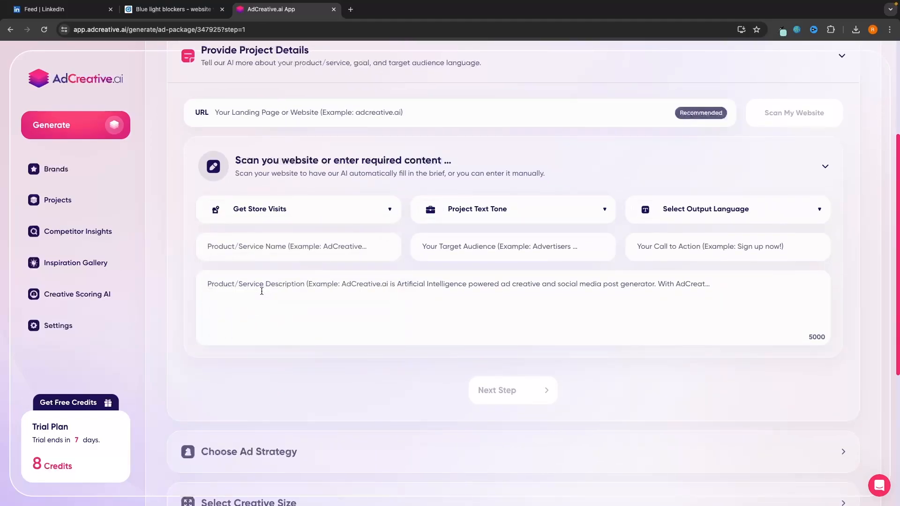
Step: Set the project text tone to Persuasive and the output language to English
click(511, 221)
scroll(497, 307, down, 3)
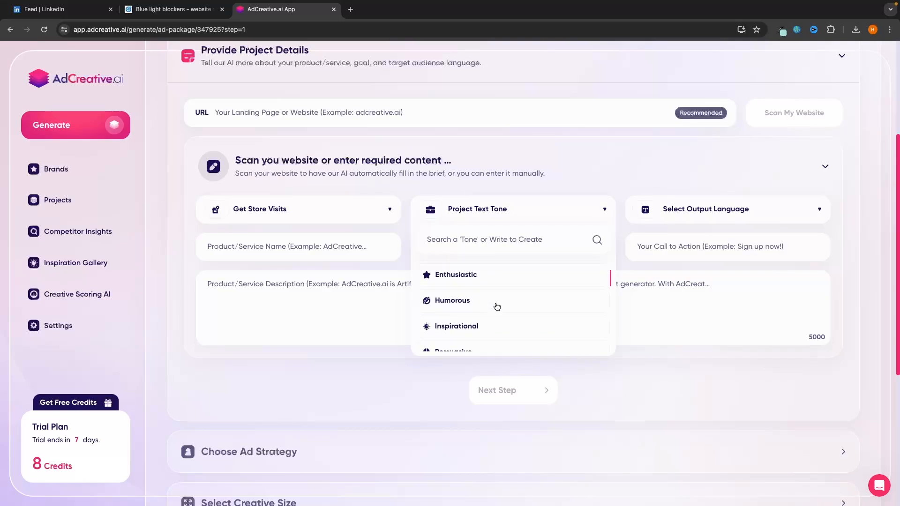
scroll(497, 306, down, 6)
scroll(497, 307, up, 8)
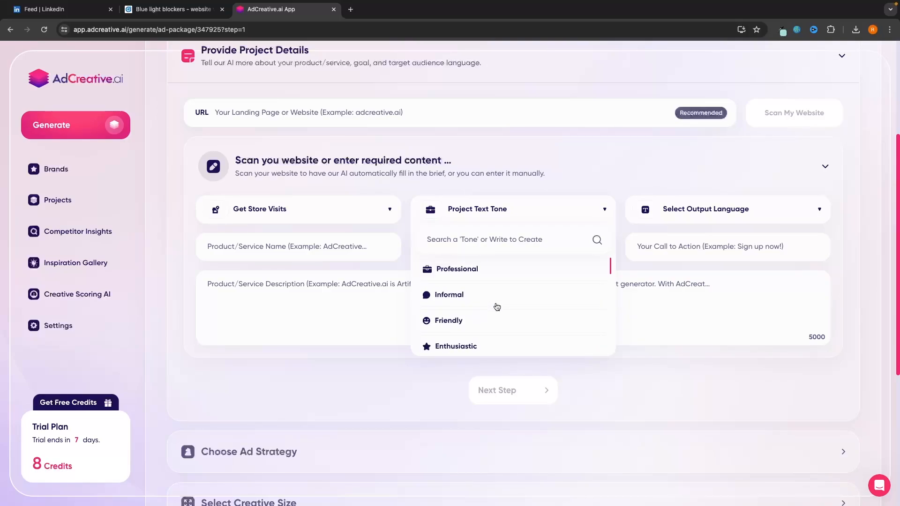
scroll(497, 307, down, 3)
click(451, 323)
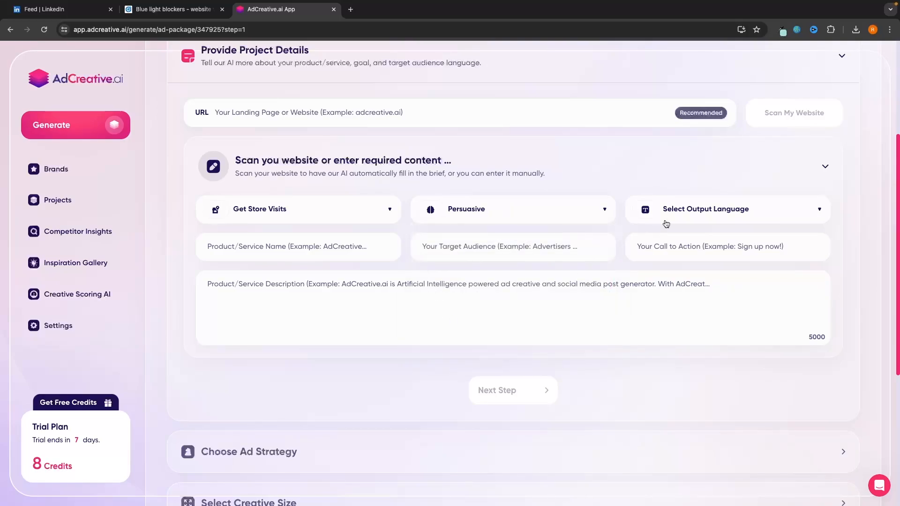
click(717, 209)
click(674, 269)
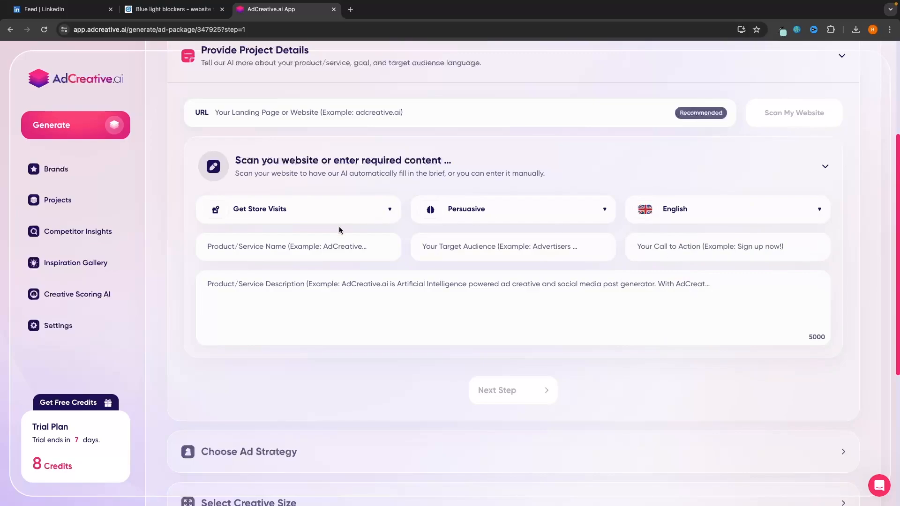
Step: Enter "G-Force North Blue Light Blocking Glasses" as product name, "health optimizers" as target audience and "Shop Now" as call to action
click(220, 246)
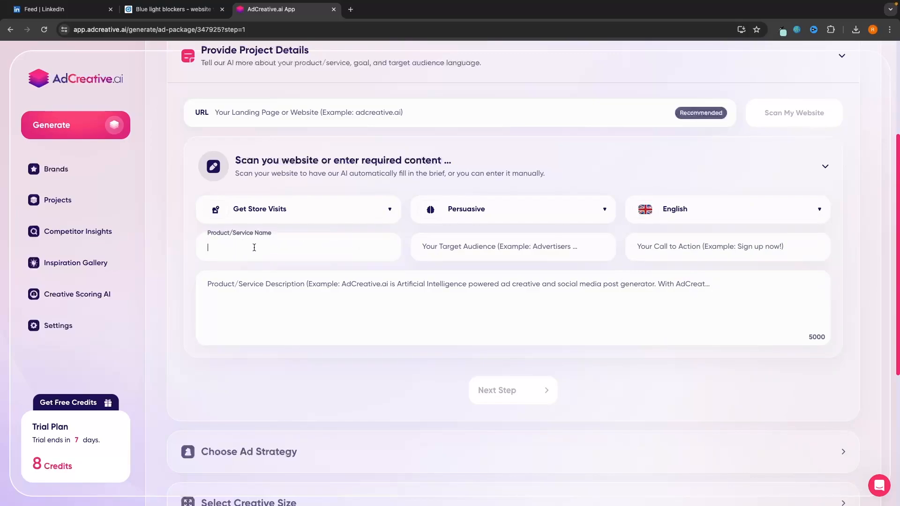
text(G-Force North Blue Light Blocking Glasses)
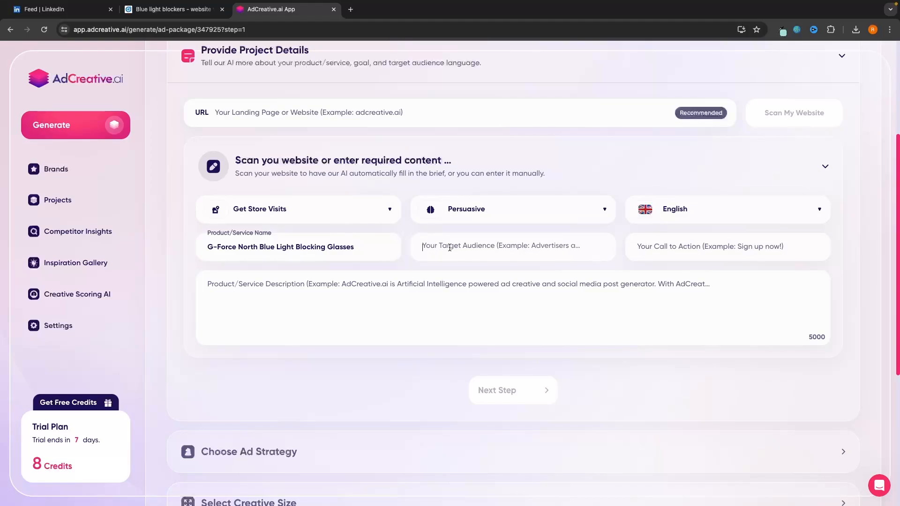
click(481, 245)
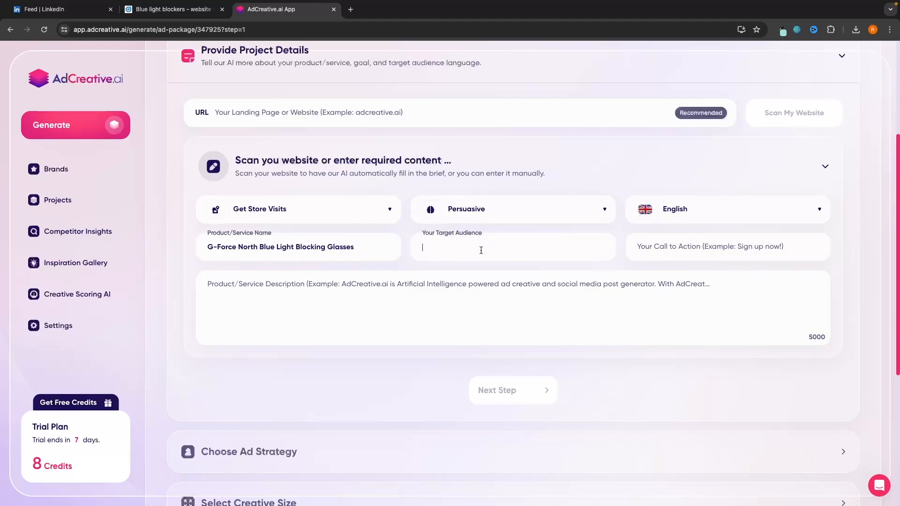
text(health optimizers)
click(703, 251)
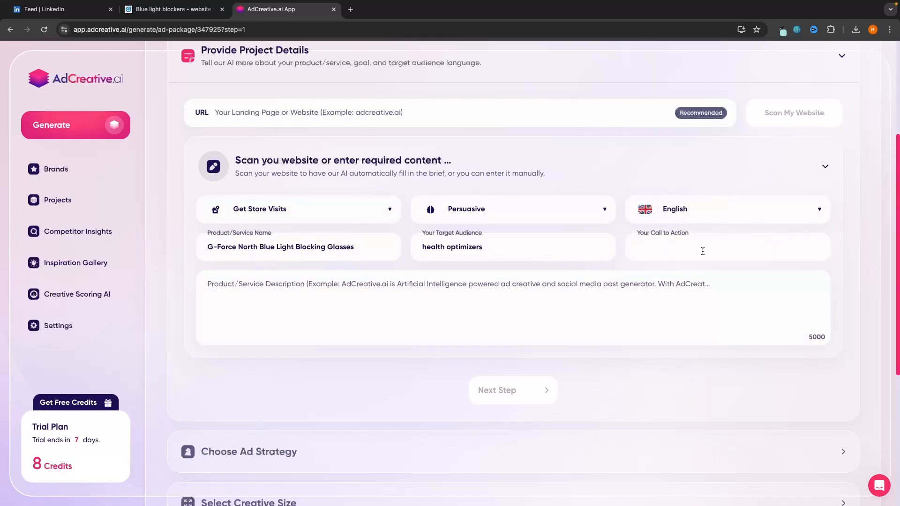
text(Shop Now)
Step: Describe the product as stylish blue light blocking glasses for entrepreneurs or health conscious individuals who want to optimize their sleep, and submit the project details
click(391, 306)
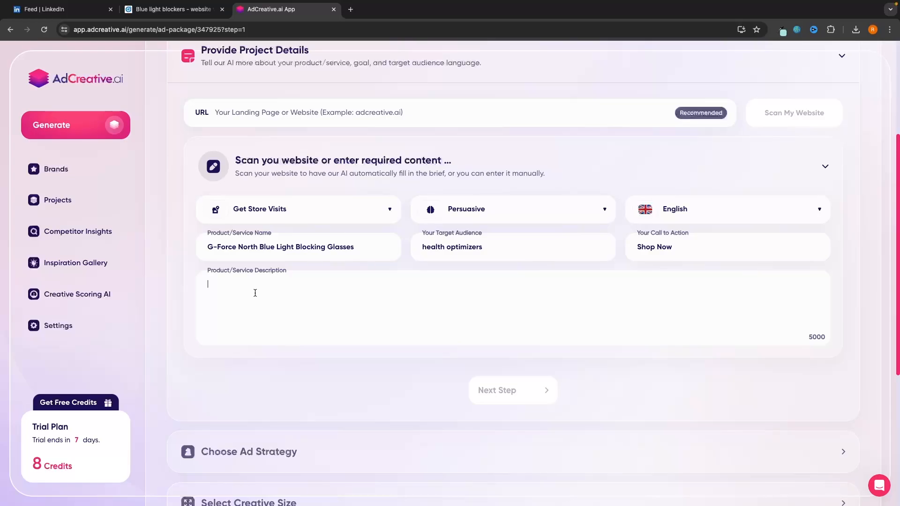
text(stylish blue light blocking glasses for entrepreneurs or health conscious individuals who want to optimize their sleep so that they can be more productive)
click(506, 394)
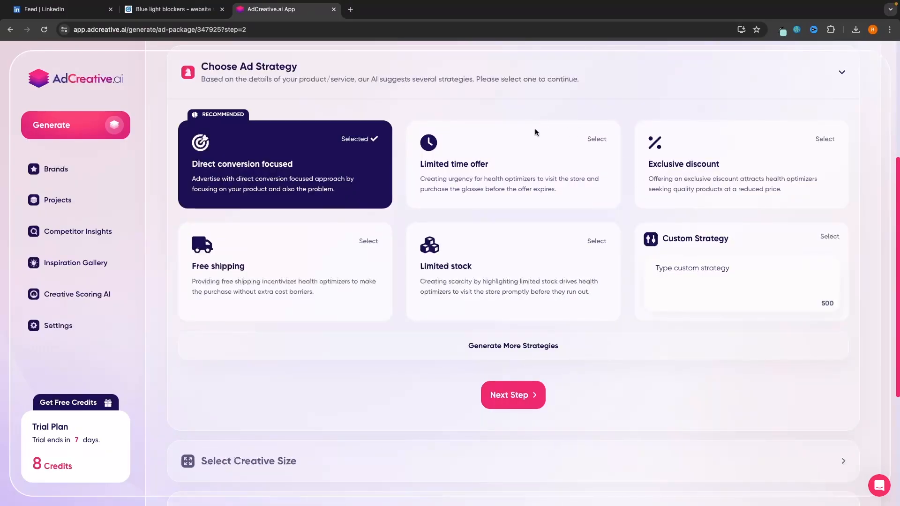
Step: Keep the recommended "Direct conversion focused" ad strategy and continue to the creative size selection
scroll(356, 127, up, 1)
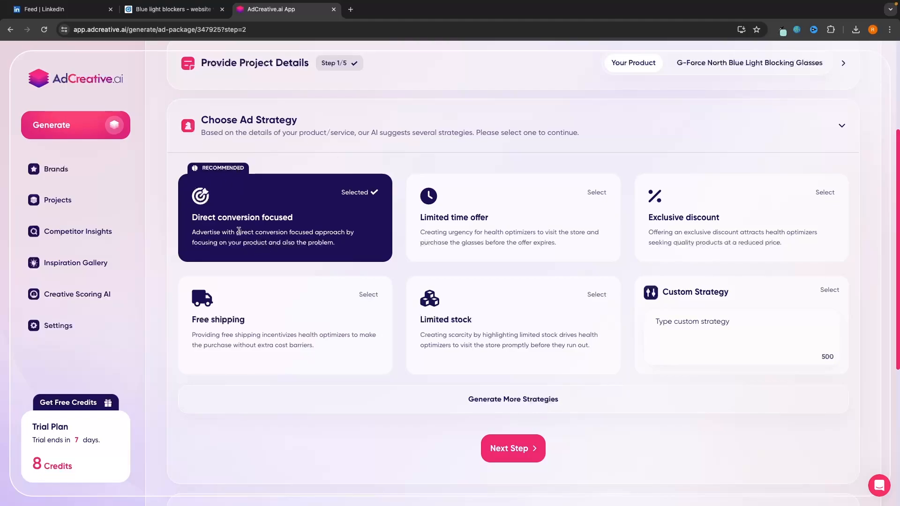
drag(192, 217, 325, 219)
click(317, 219)
drag(192, 218, 294, 219)
click(294, 220)
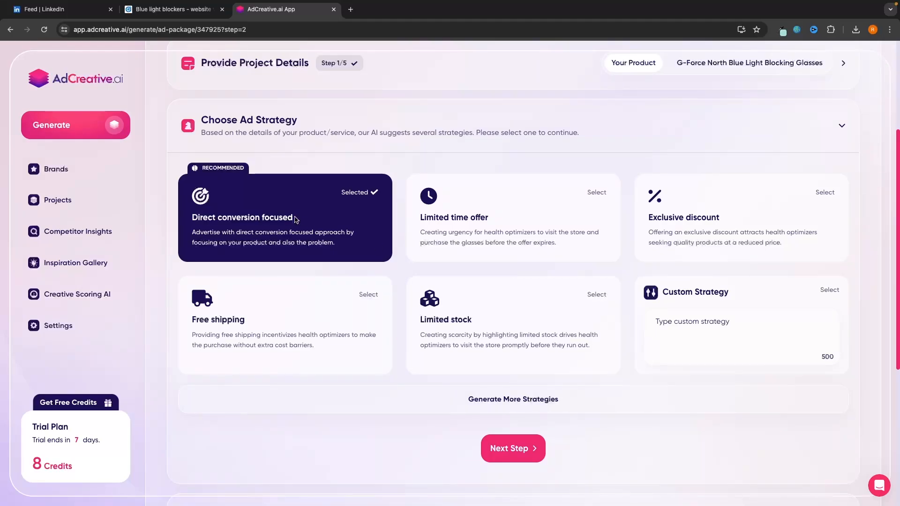
click(501, 451)
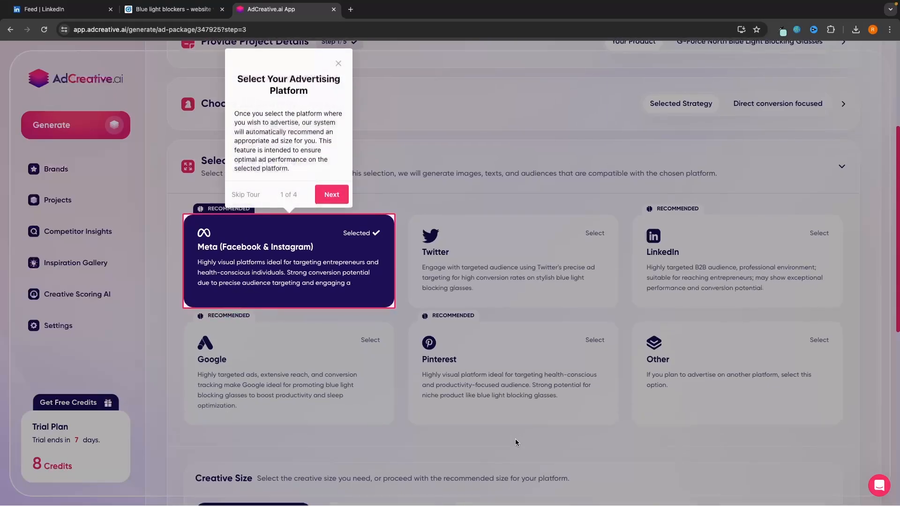
Step: Dismiss the platform tour, choose LinkedIn as advertising platform, and continue with the Post (1080x1080) creative size
click(338, 65)
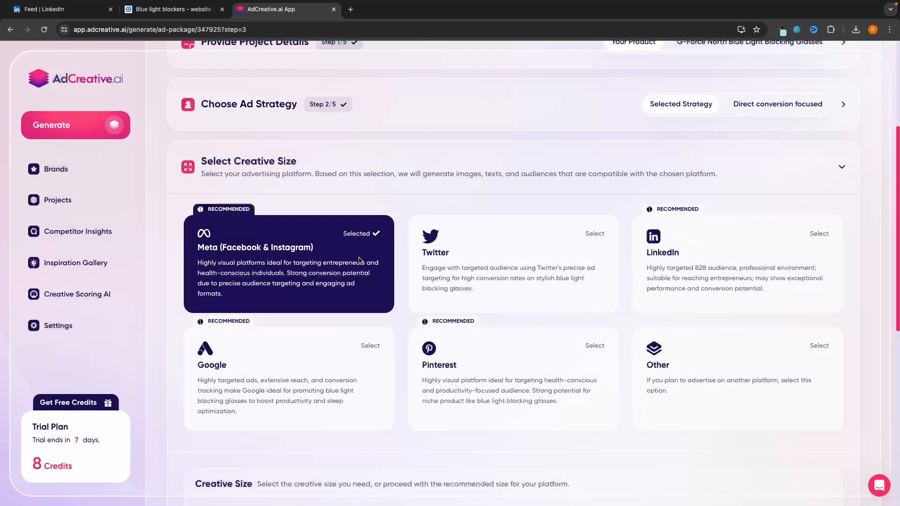
click(683, 223)
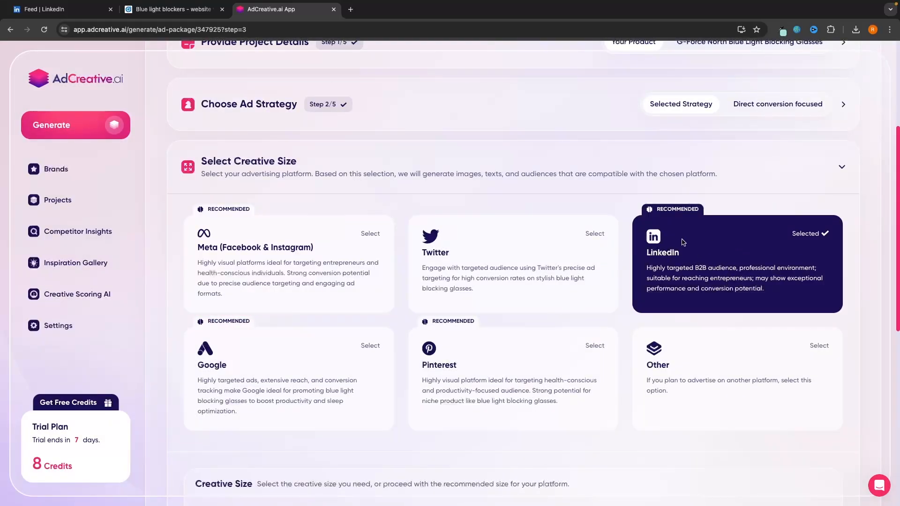
scroll(723, 249, down, 1)
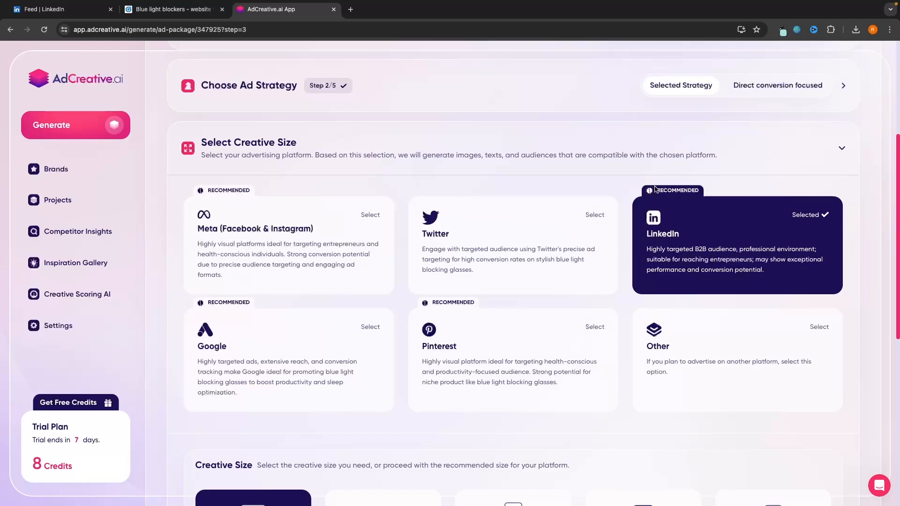
scroll(684, 192, up, 4)
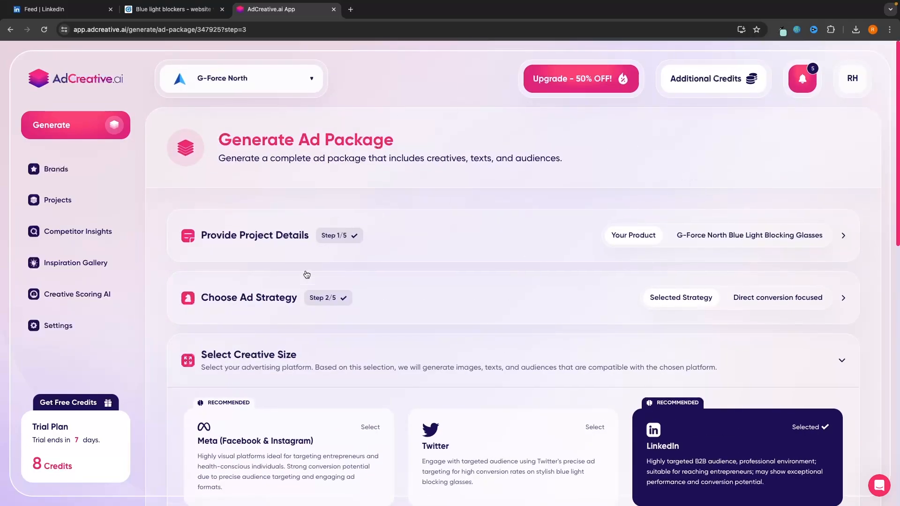
scroll(635, 283, down, 3)
scroll(634, 283, down, 6)
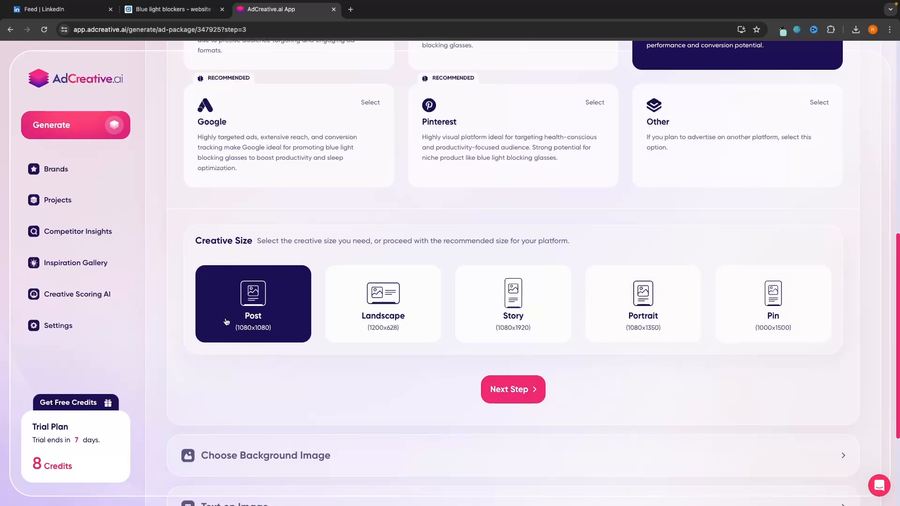
scroll(876, 100, up, 2)
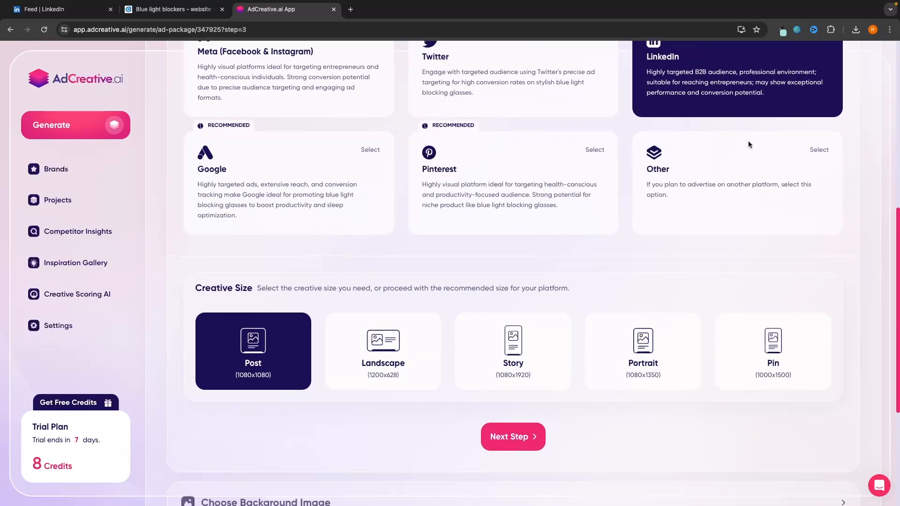
scroll(748, 140, down, 3)
click(525, 319)
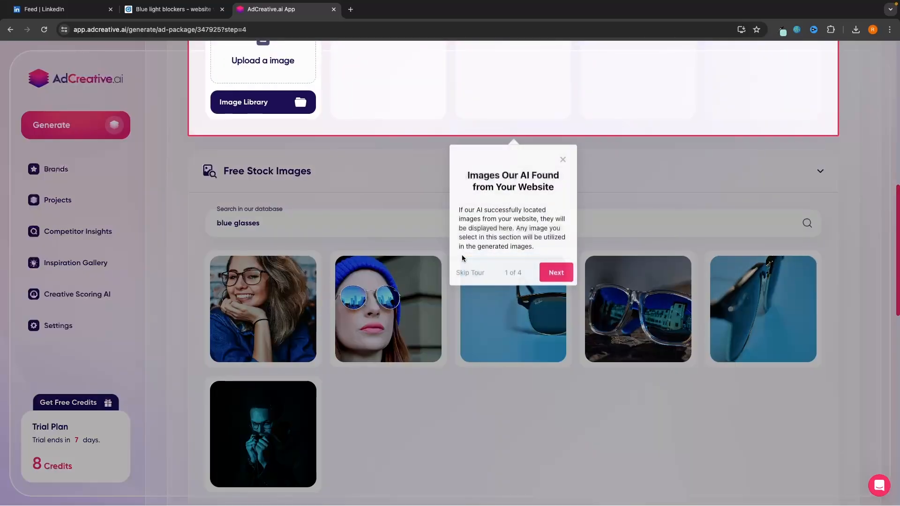
Step: Upload the Pexels glasses photo ending in 947885.jpg as background image in original size and continue to the on-image texts
click(562, 160)
scroll(561, 162, up, 3)
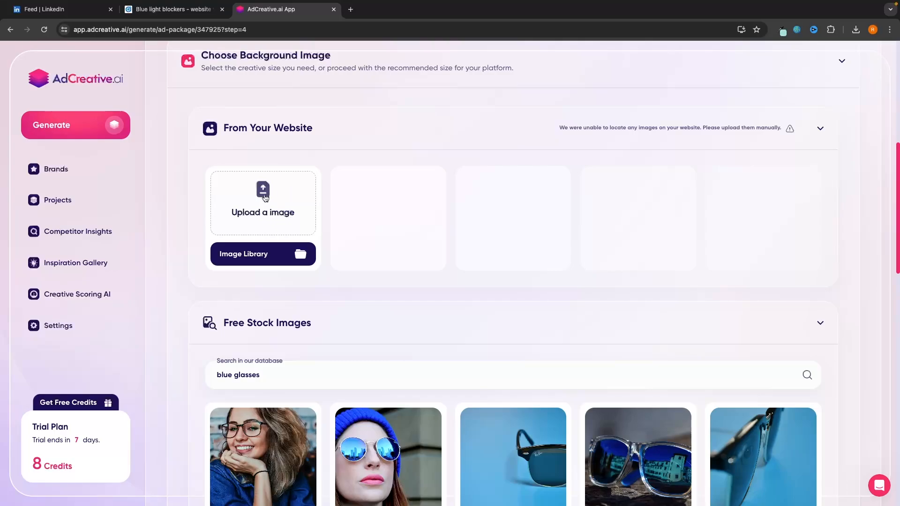
click(261, 211)
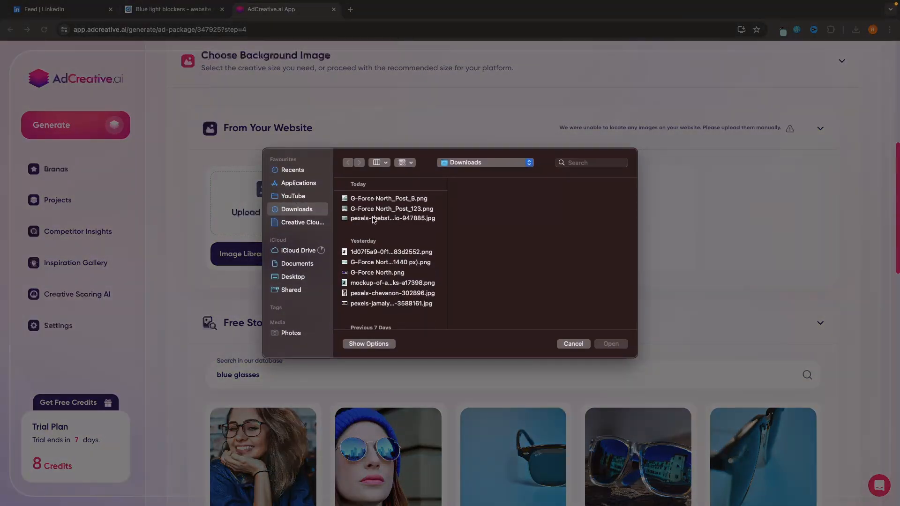
click(373, 219)
double_click(374, 220)
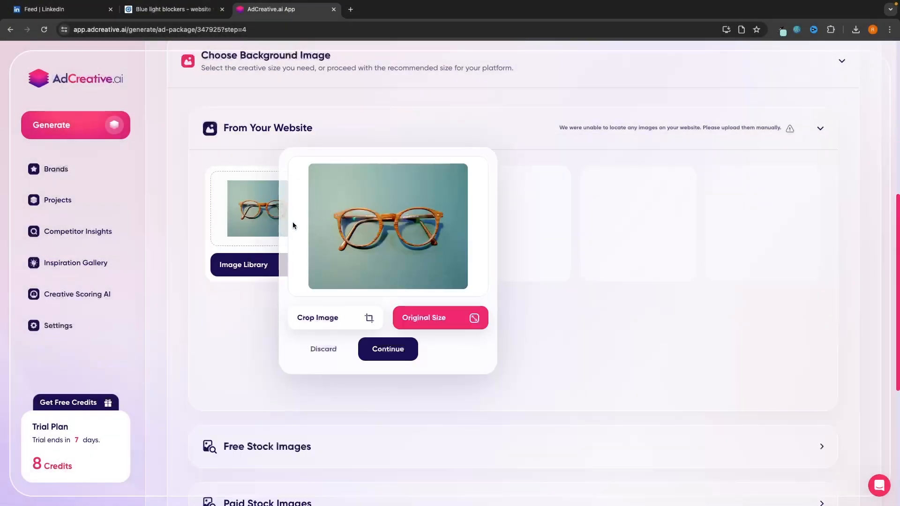
click(386, 357)
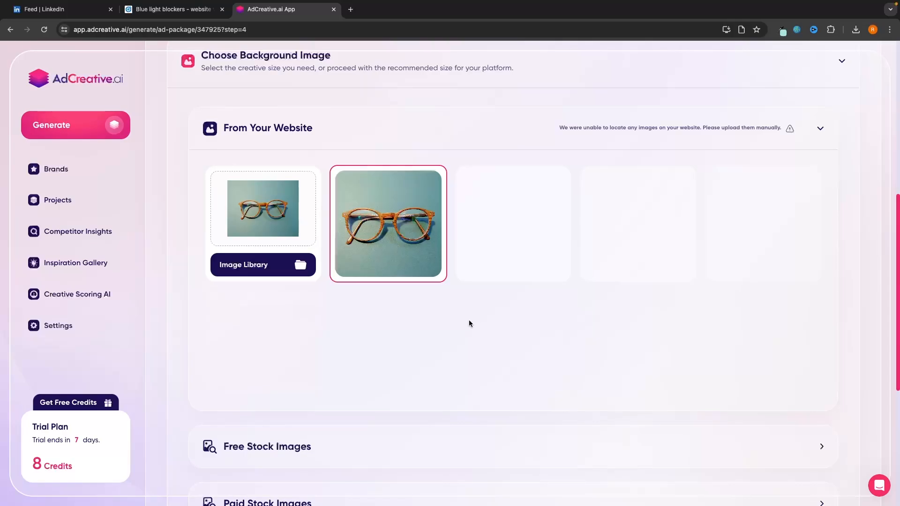
scroll(469, 323, up, 1)
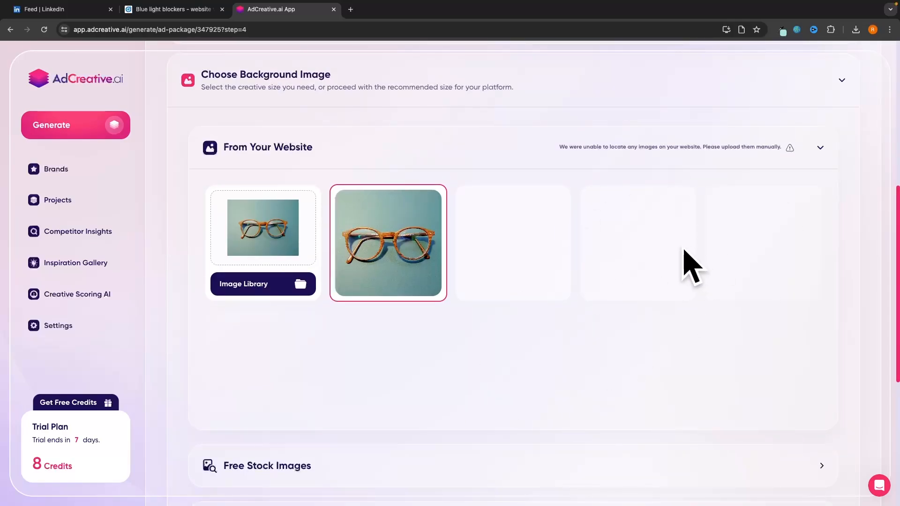
scroll(460, 289, down, 10)
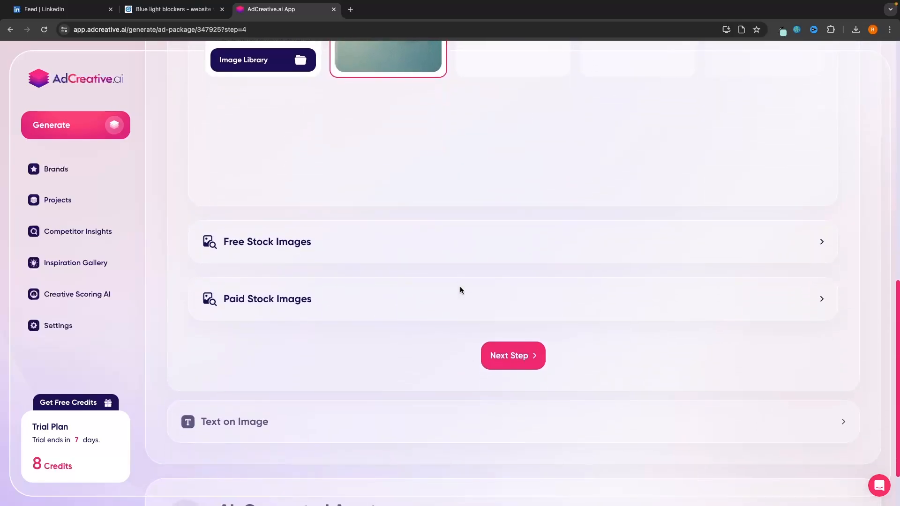
click(532, 360)
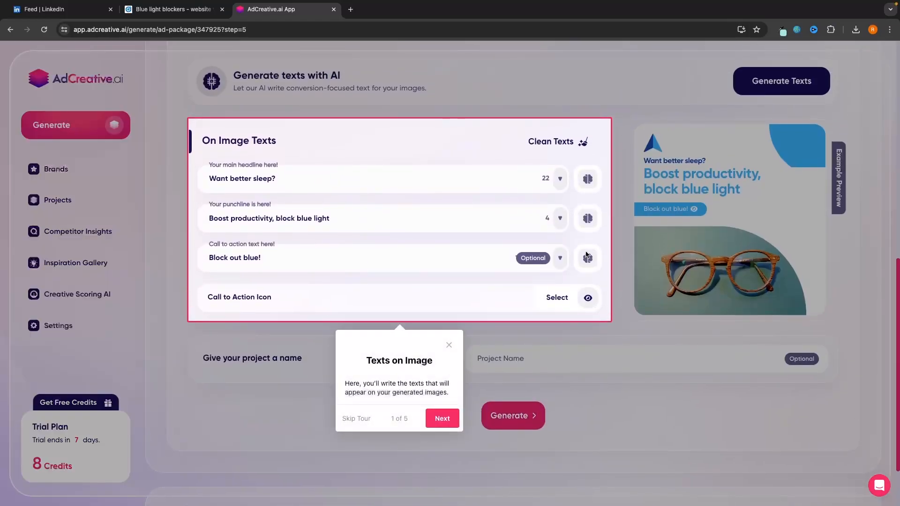
Step: Dismiss the texts tour and review the suggested main headline for the ad image
click(449, 346)
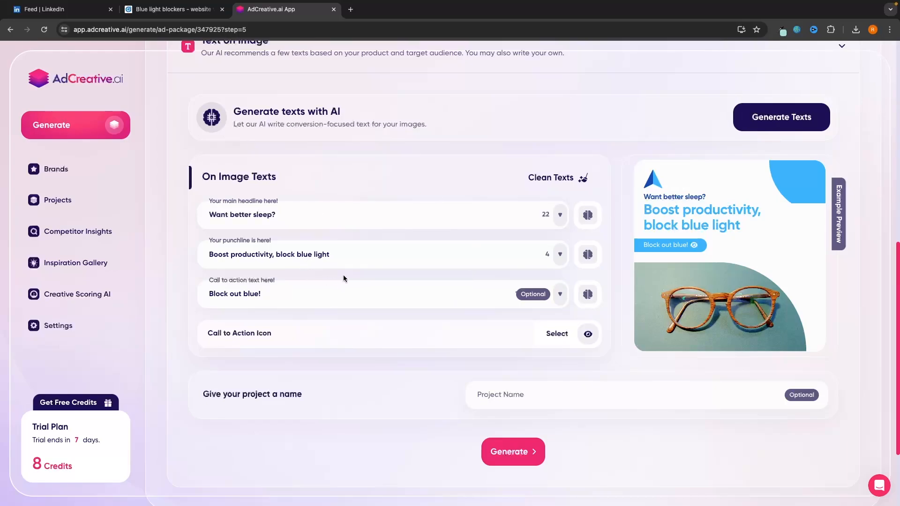
drag(313, 212, 159, 214)
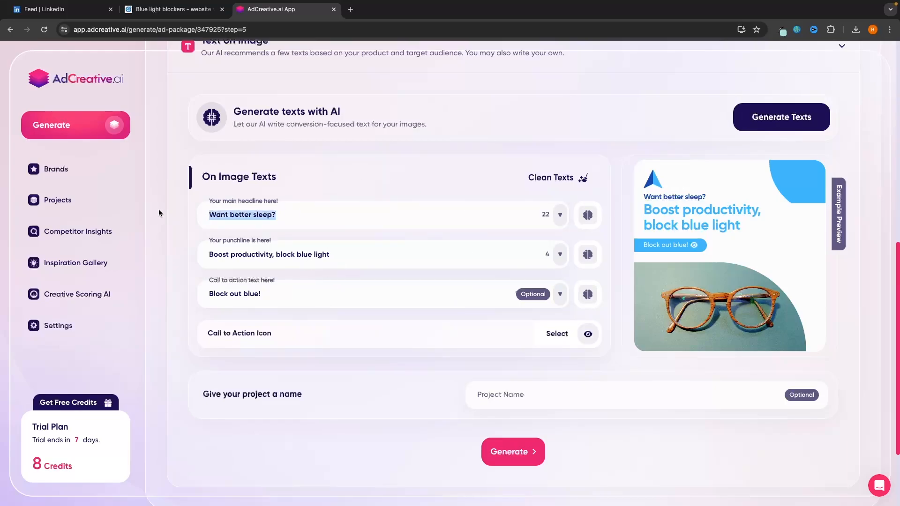
click(235, 177)
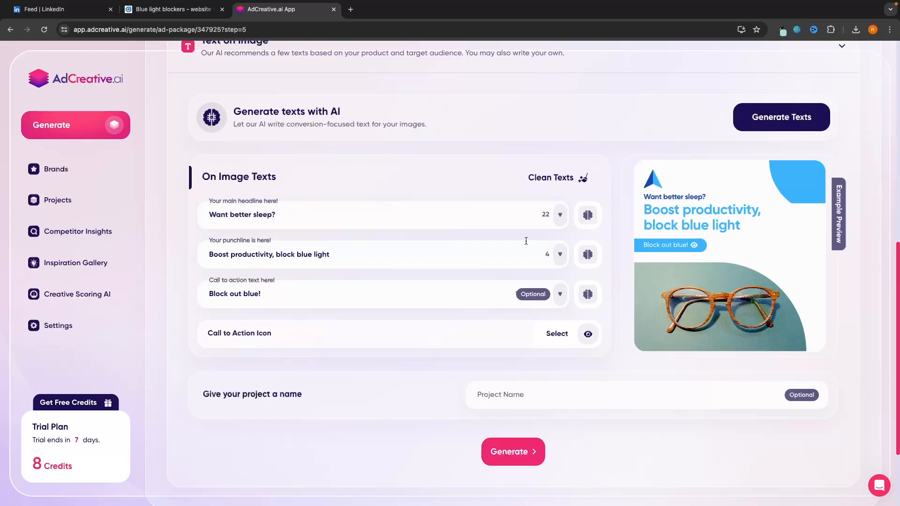
Step: Browse the sentiment options that Text Craft AI offers for the main headline, and close them without choosing one
click(592, 216)
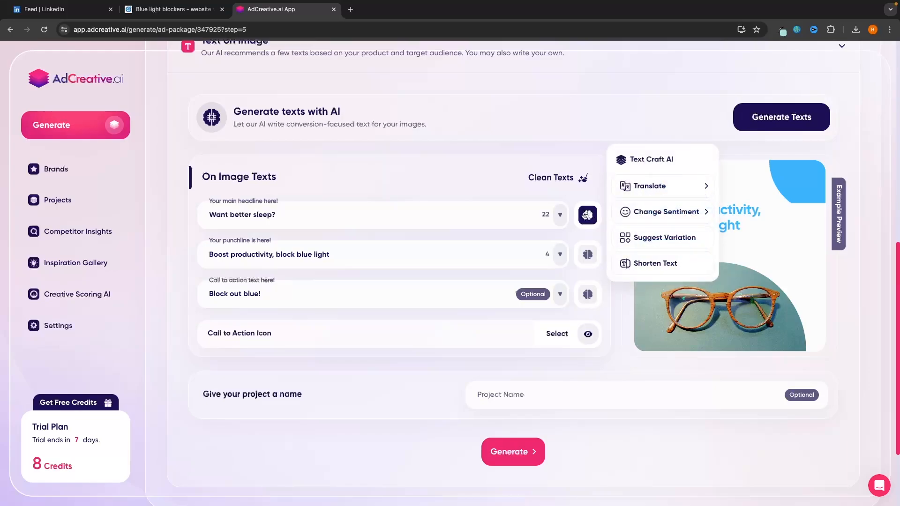
click(644, 215)
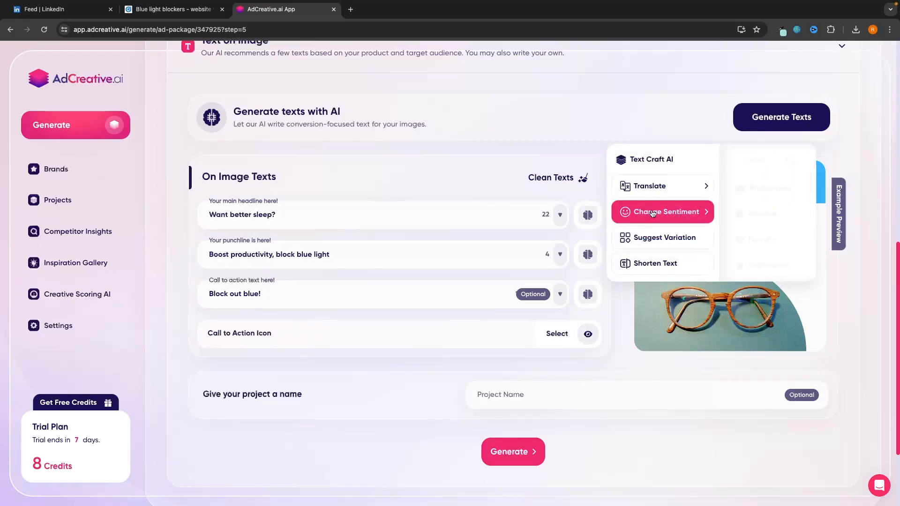
scroll(756, 235, down, 3)
scroll(756, 234, down, 8)
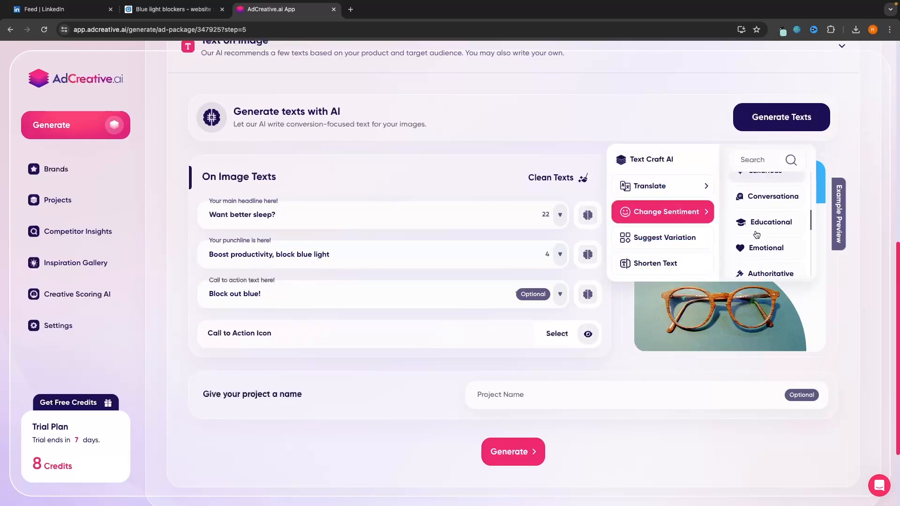
scroll(757, 235, down, 2)
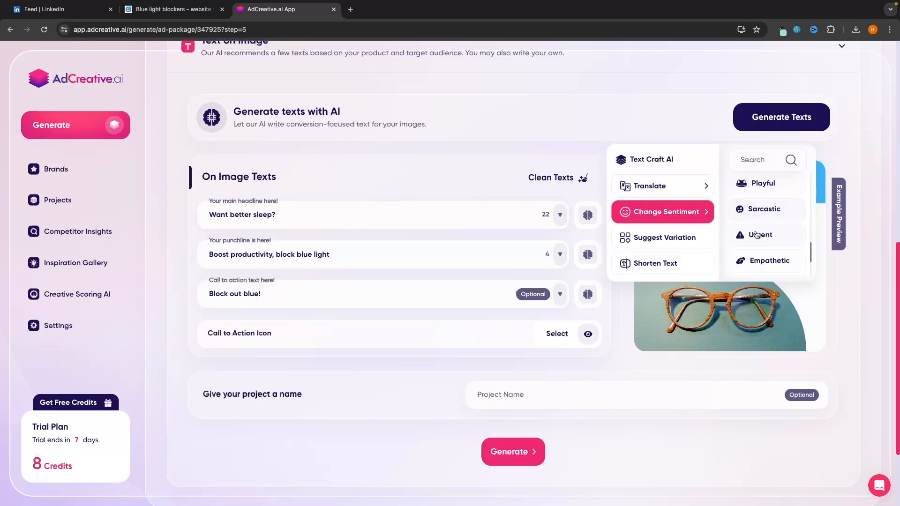
scroll(757, 235, up, 8)
scroll(756, 233, up, 3)
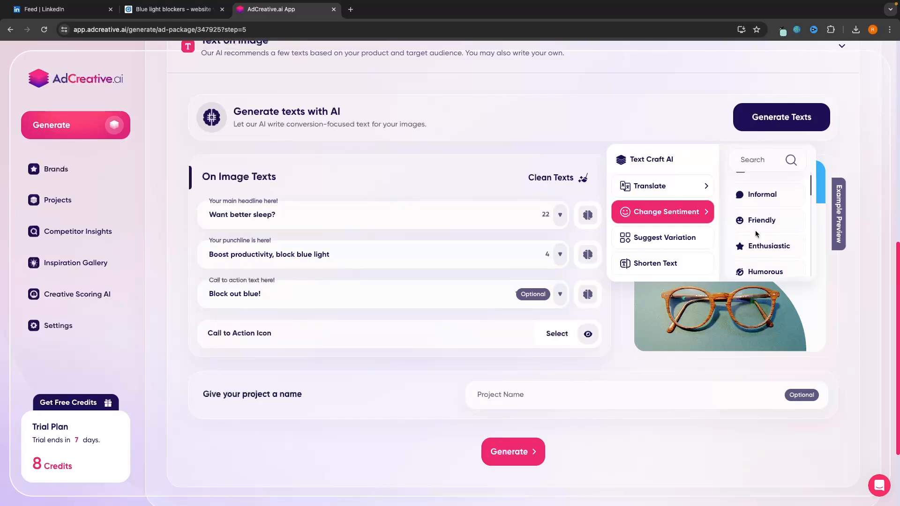
click(367, 157)
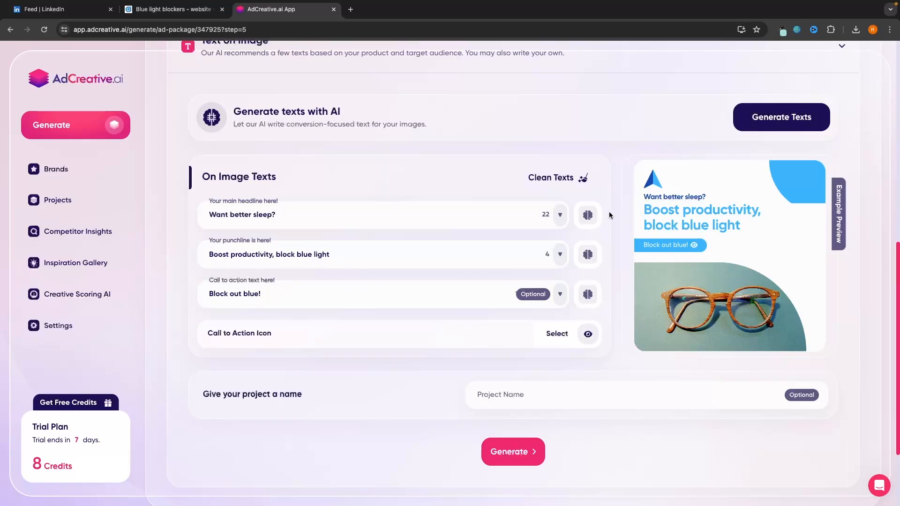
Step: Rewrite the main headline with the Friendly sentiment and regenerate the suggestion once
click(587, 215)
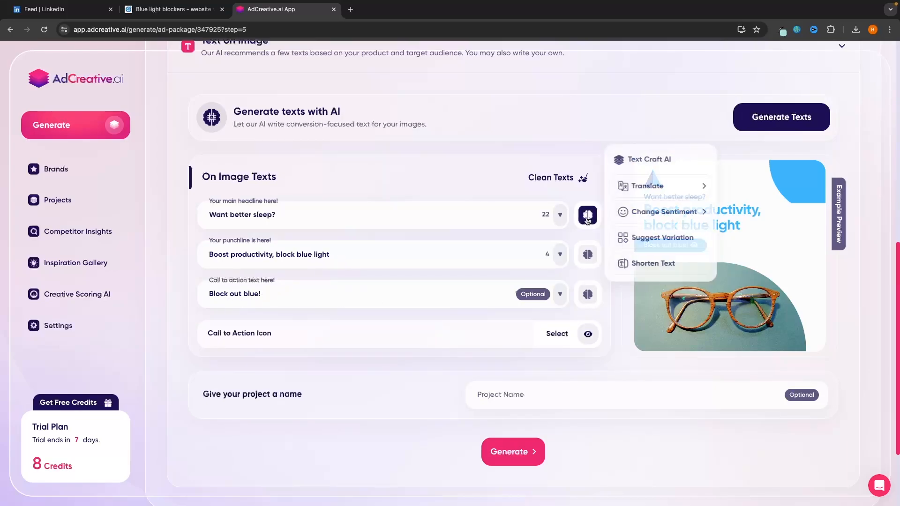
click(651, 210)
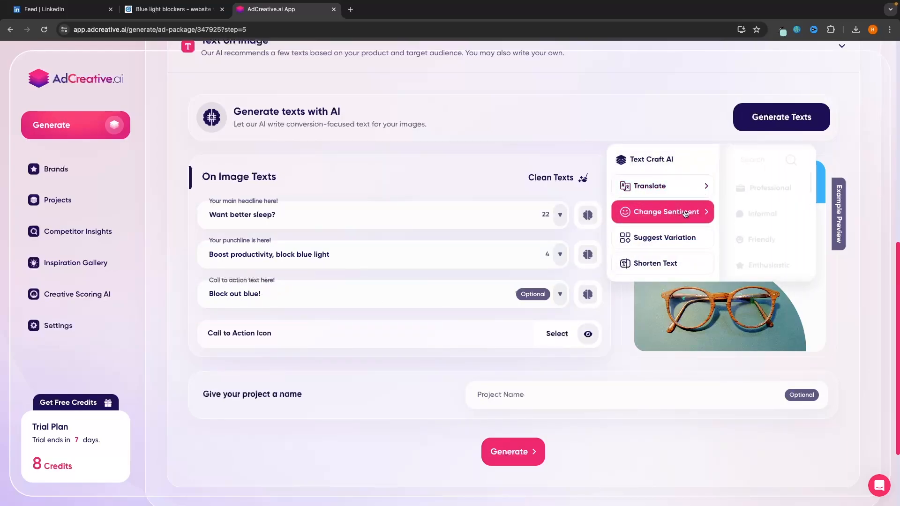
click(766, 241)
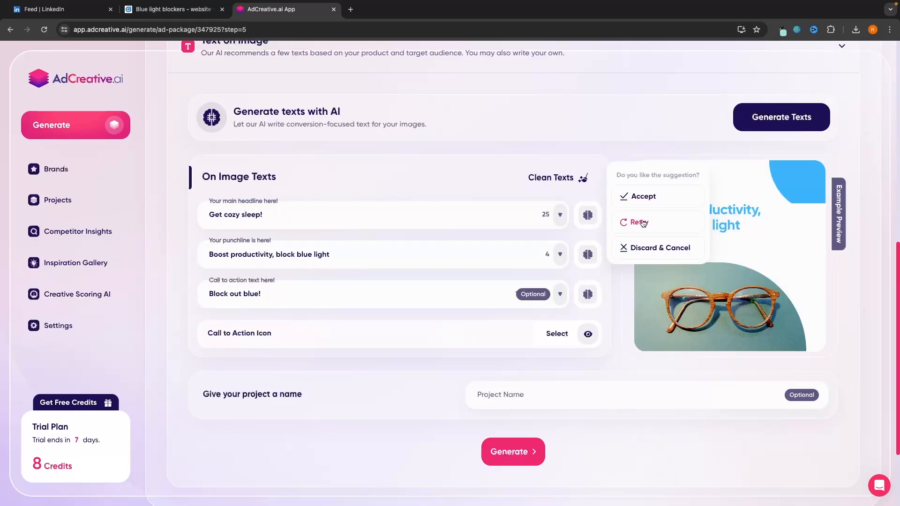
click(628, 227)
click(581, 220)
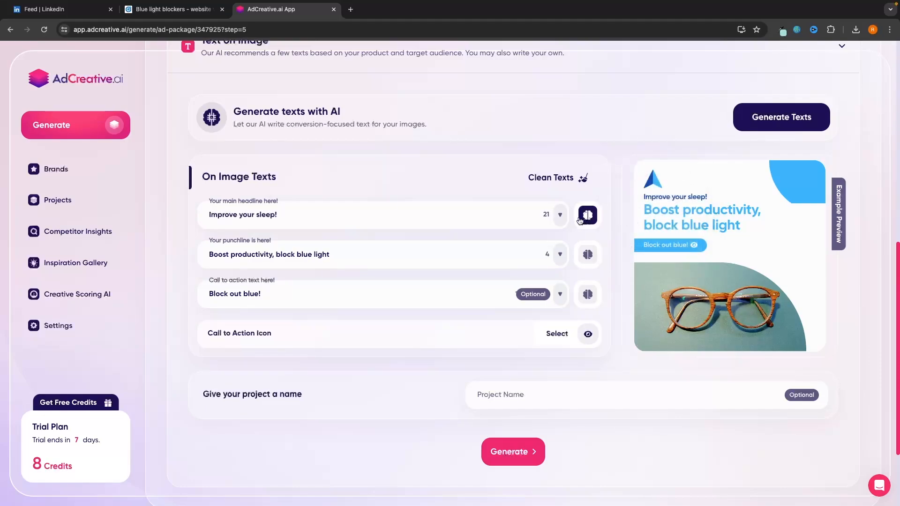
Step: Rewrite the main headline with another sentiment, retry the suggestion once, and accept "Enhance your sleep quality!"
click(580, 220)
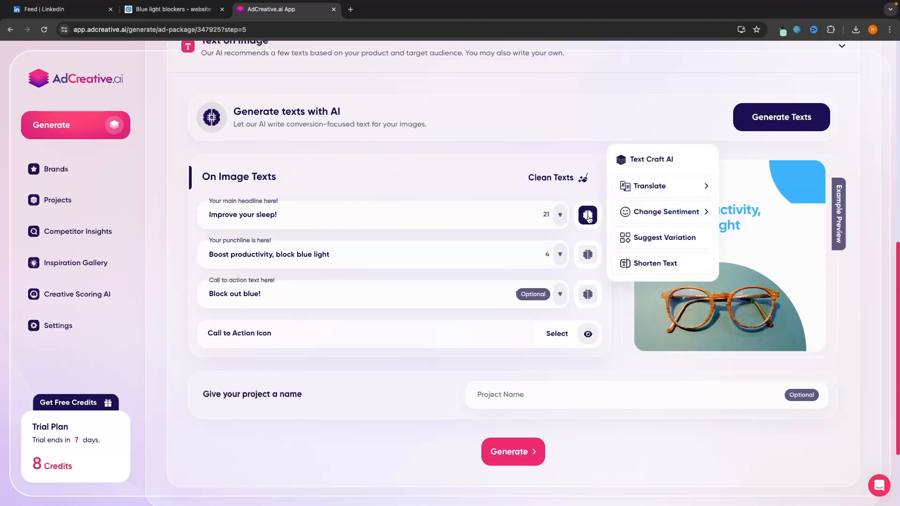
click(676, 212)
scroll(776, 226, down, 4)
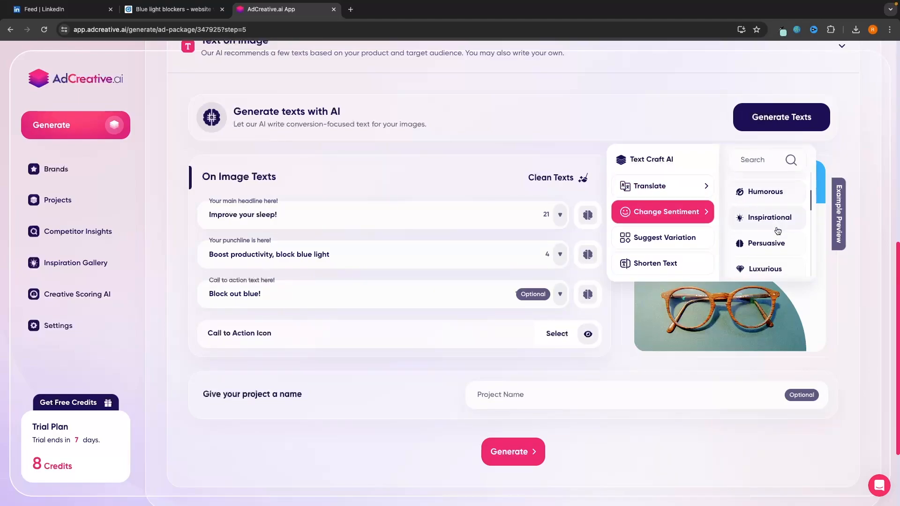
click(766, 230)
click(732, 233)
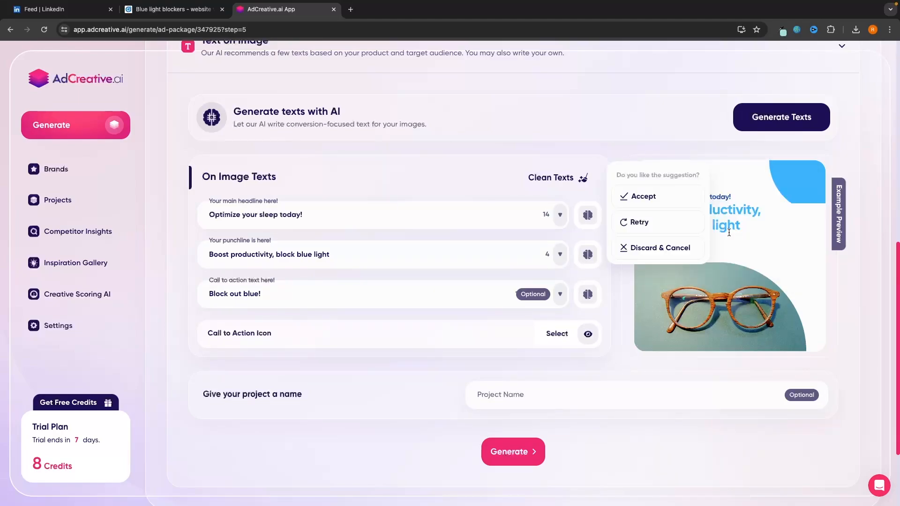
click(637, 223)
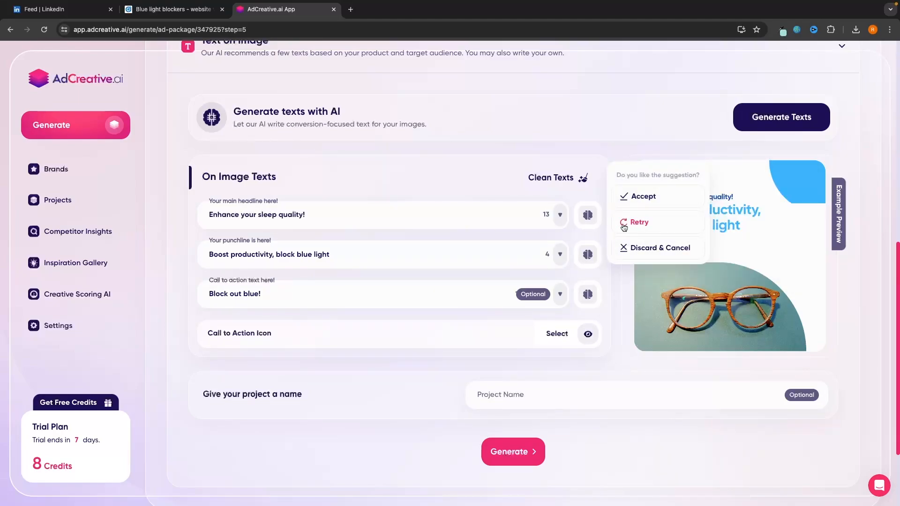
click(634, 201)
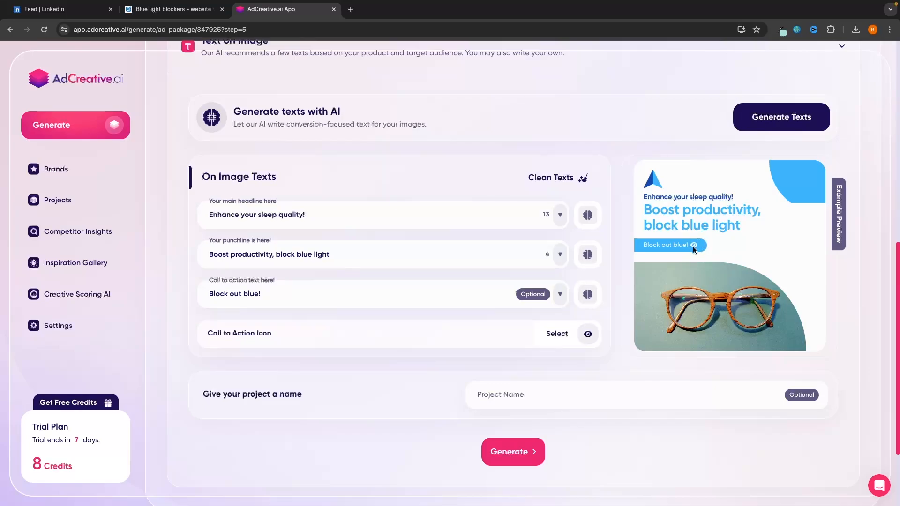
Step: Name the project "blue light glass" and generate the ad package
click(507, 390)
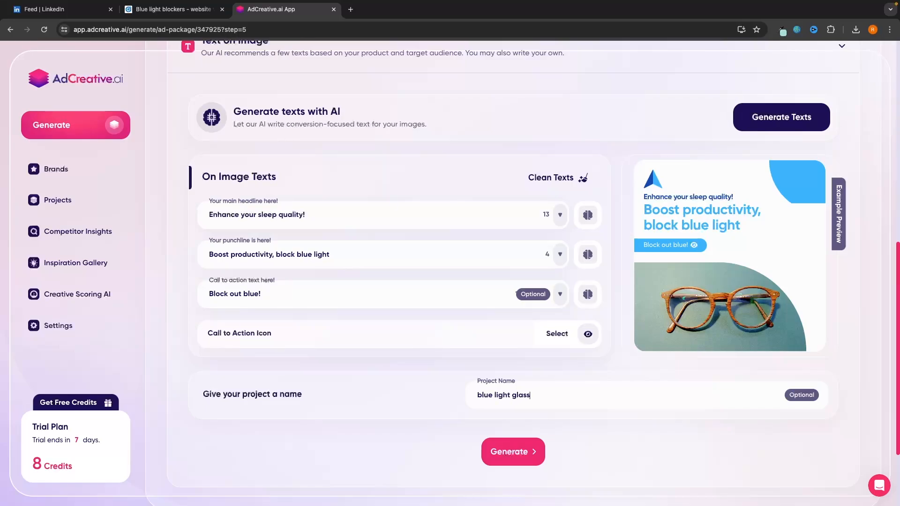
click(535, 451)
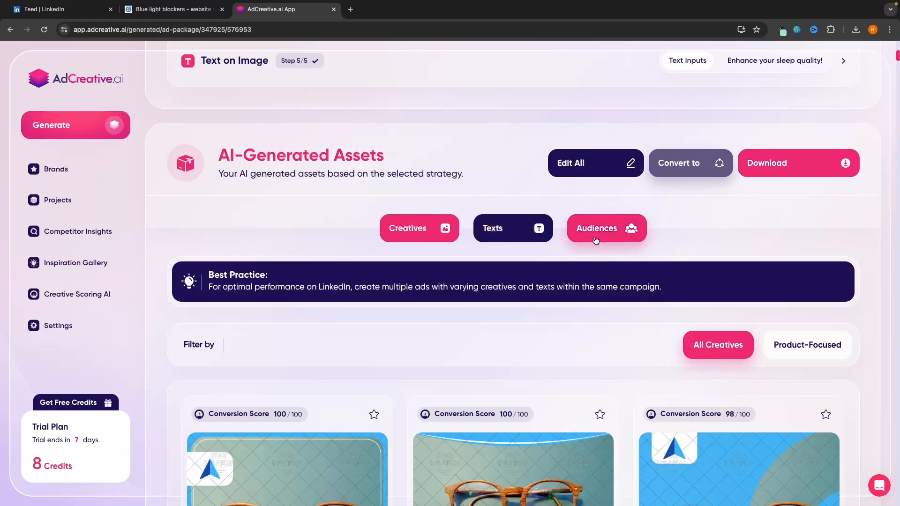
Step: Download the first two generated creatives, both with a conversion score of 100
scroll(508, 293, down, 3)
scroll(508, 295, down, 3)
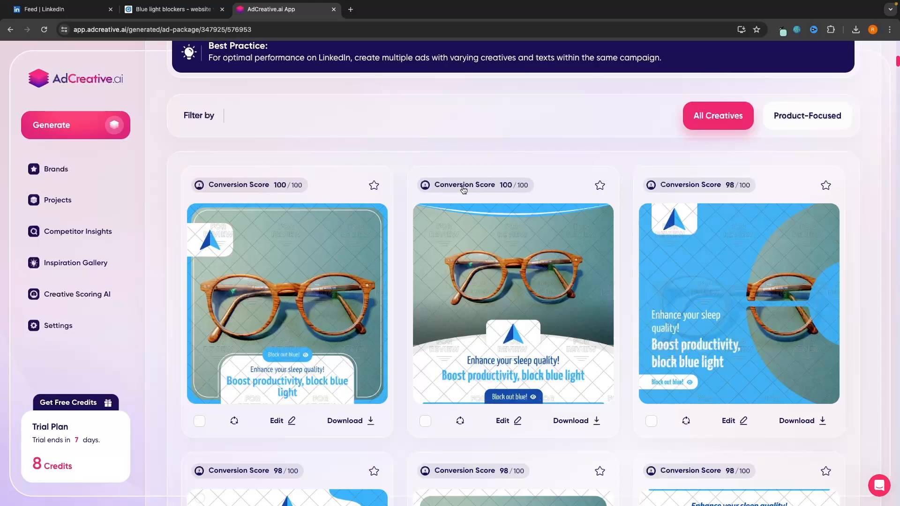
click(377, 425)
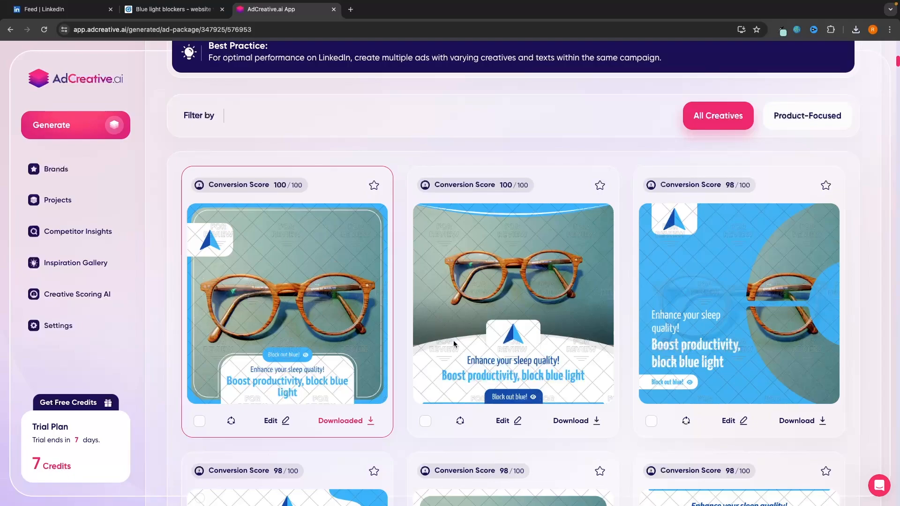
click(577, 421)
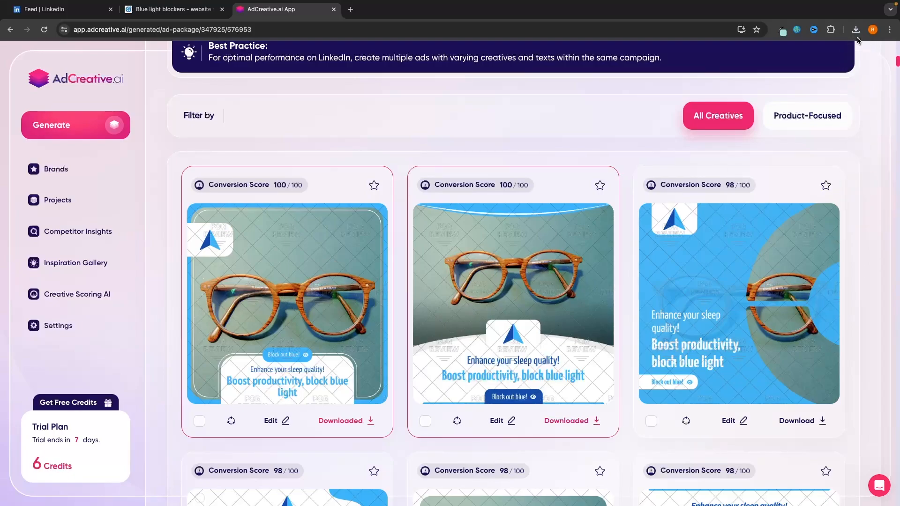
Step: Open the downloaded G-Force North_Post_123 (1).png in Preview to check it, and return to the AdCreative.ai assets
click(856, 30)
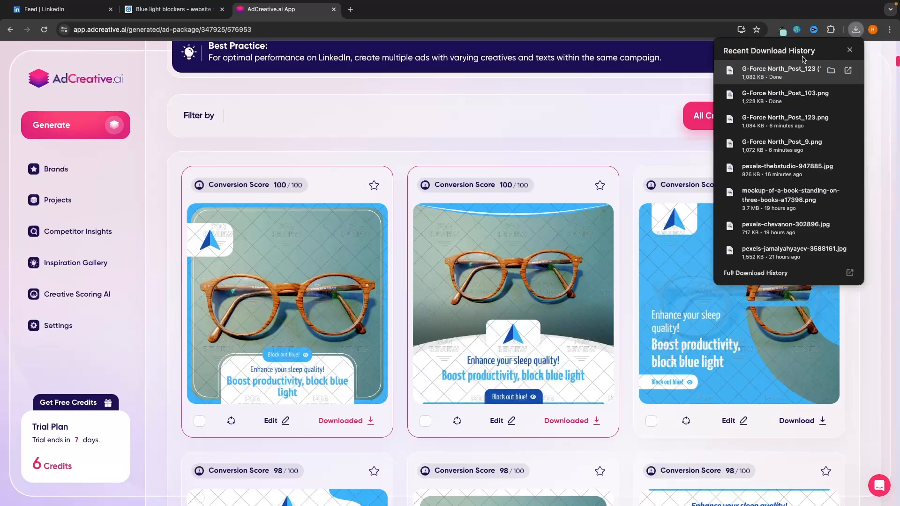
click(799, 71)
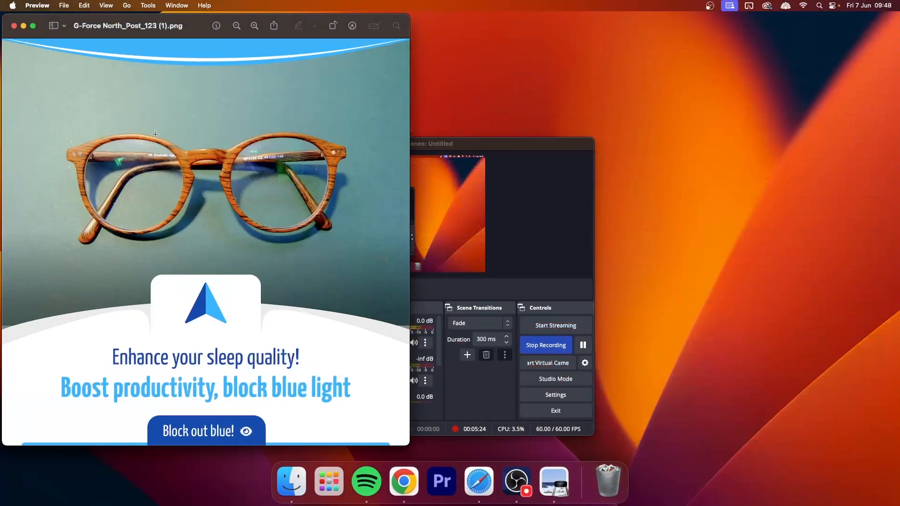
key(ctrl+Right)
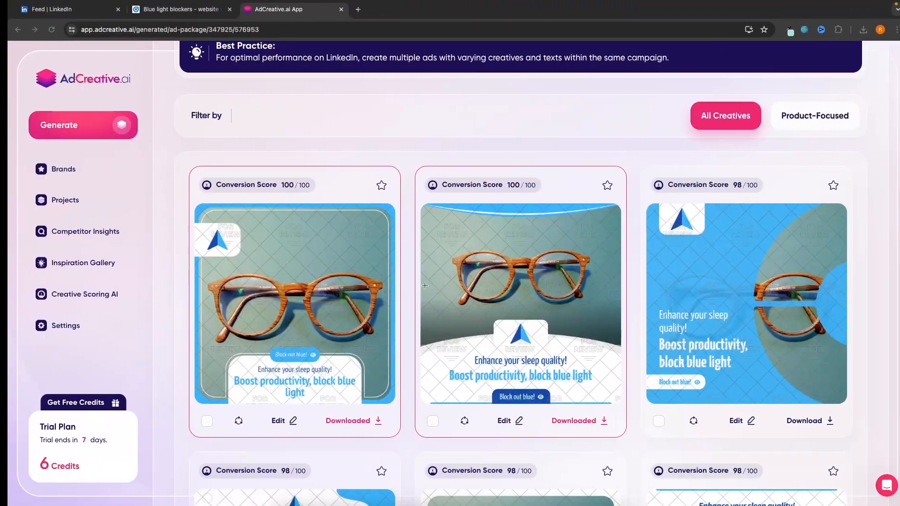
Step: Show the generated ad texts and look through the variants written with different copywriting formulas
scroll(462, 276, up, 5)
click(497, 169)
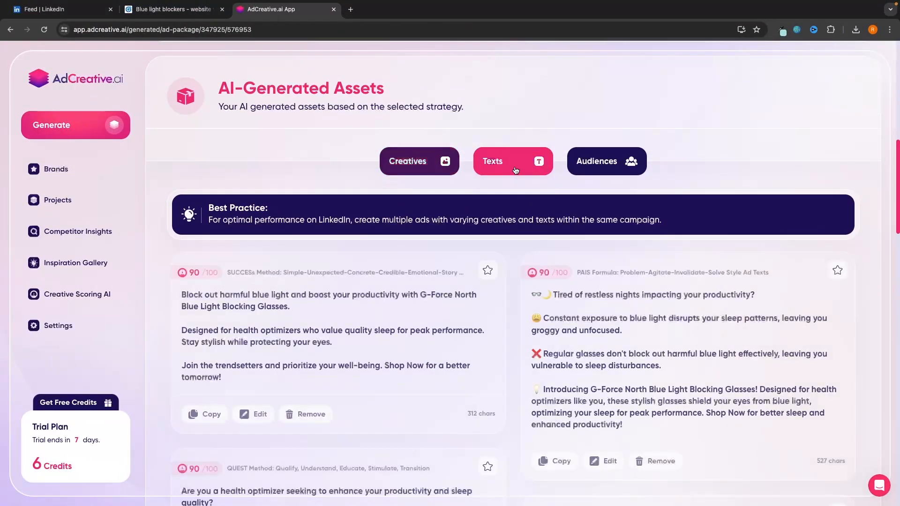
scroll(451, 266, down, 1)
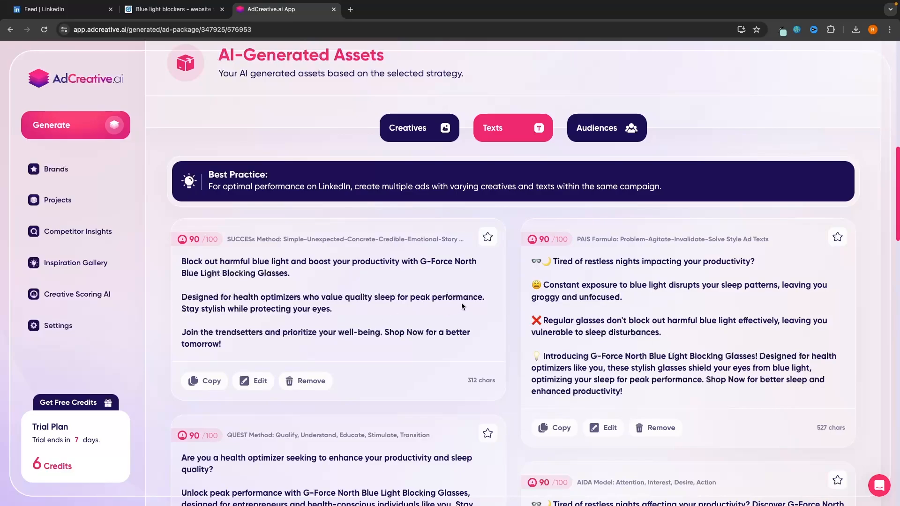
scroll(500, 289, down, 1)
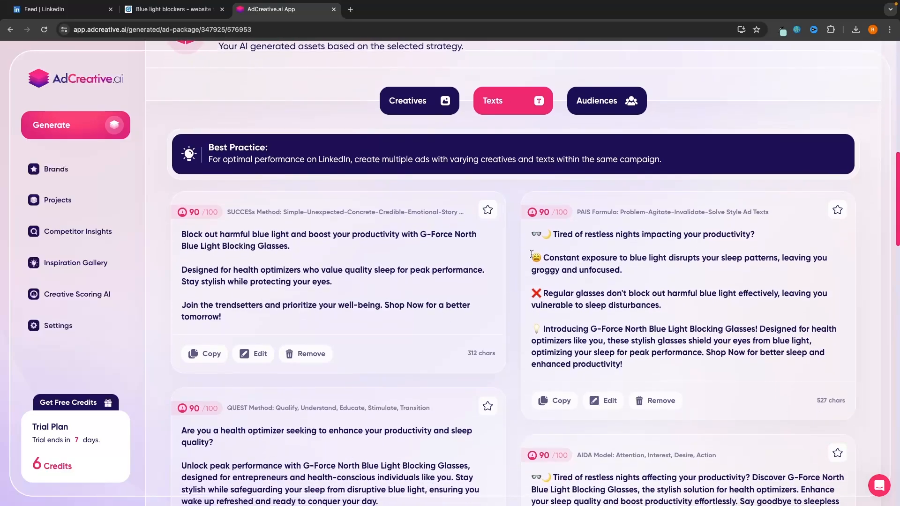
scroll(547, 214, down, 12)
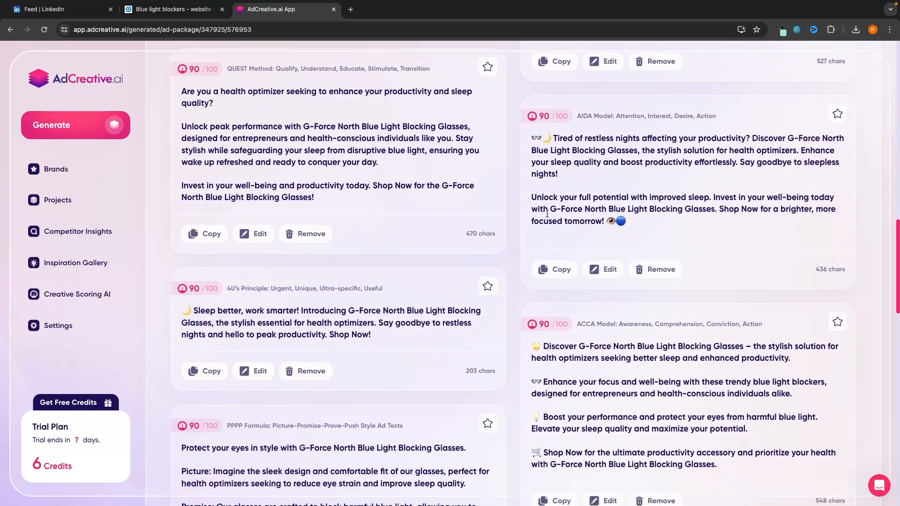
scroll(548, 217, down, 20)
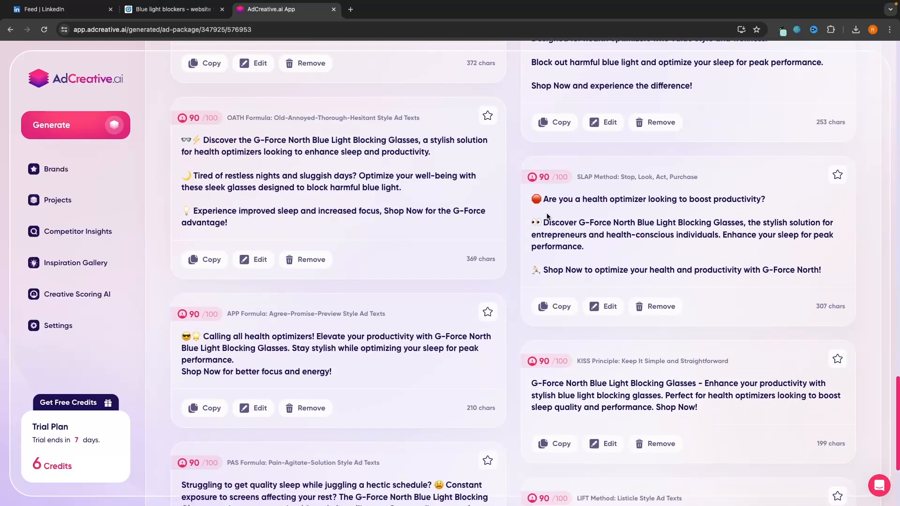
scroll(548, 217, down, 3)
scroll(548, 217, up, 20)
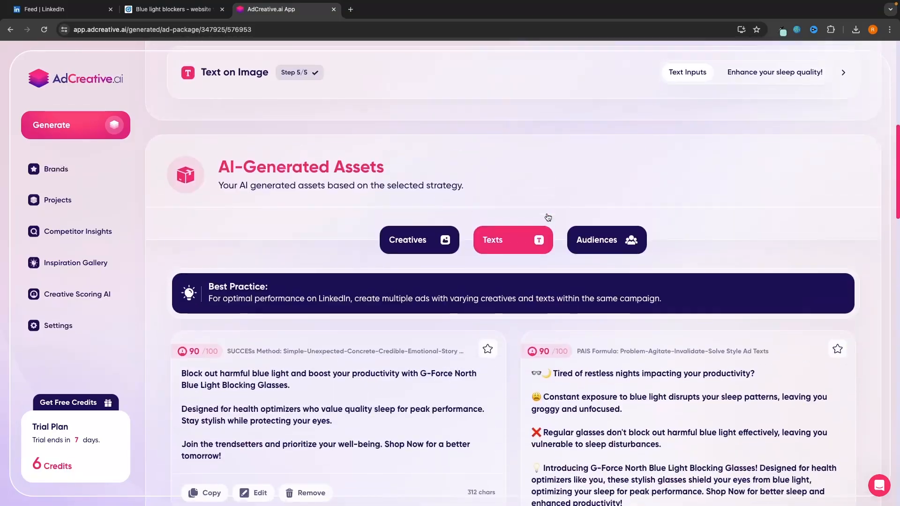
scroll(547, 216, down, 5)
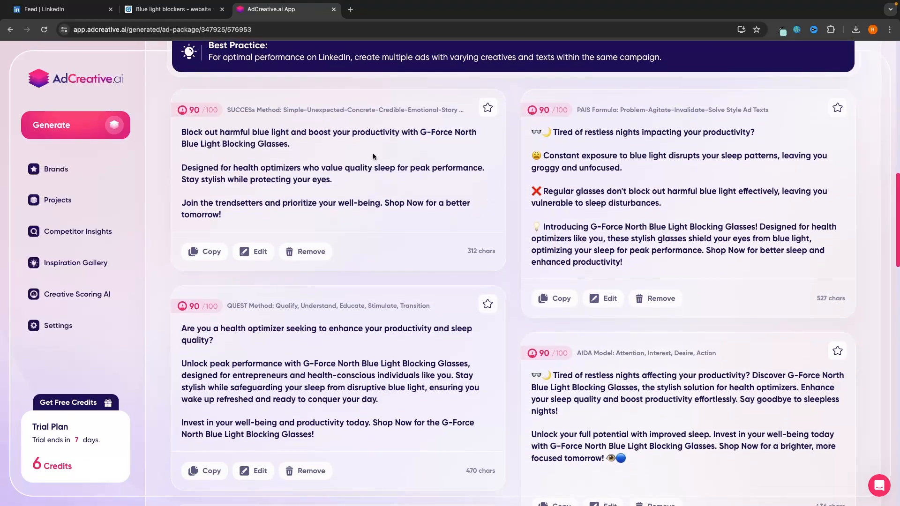
scroll(632, 219, down, 2)
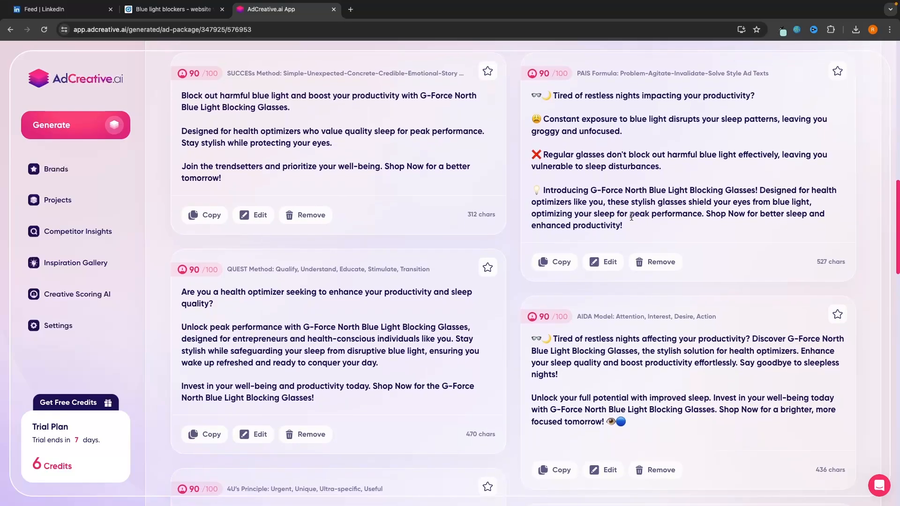
scroll(631, 218, up, 3)
Step: Read the PAIS Formula ad text about restless nights and copy it to the clipboard
drag(533, 149, 659, 284)
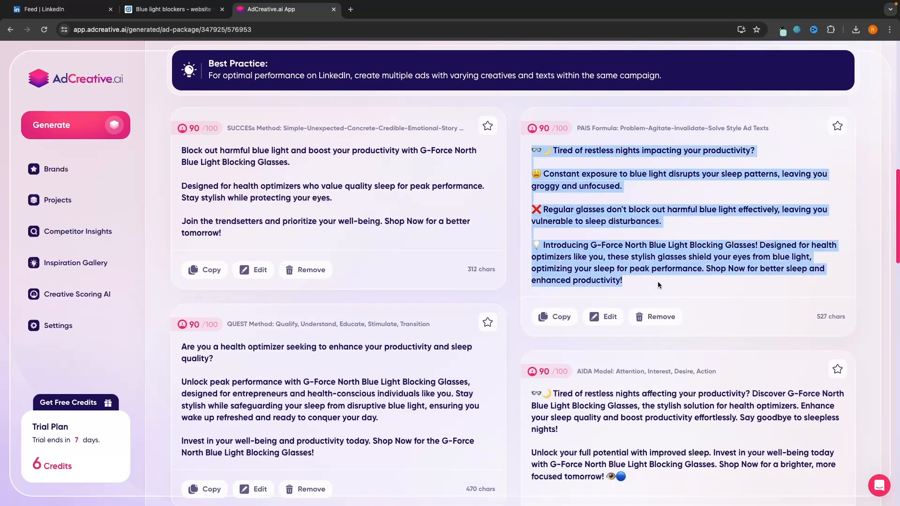
click(657, 285)
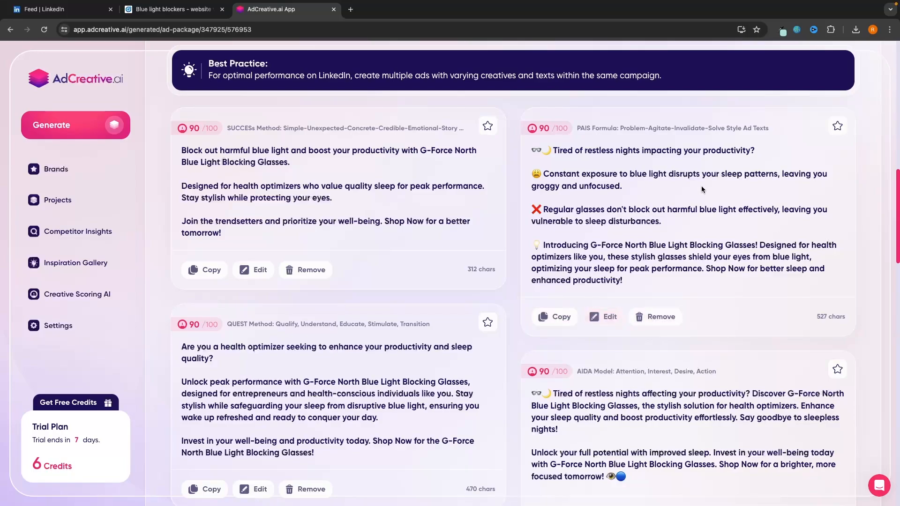
click(565, 322)
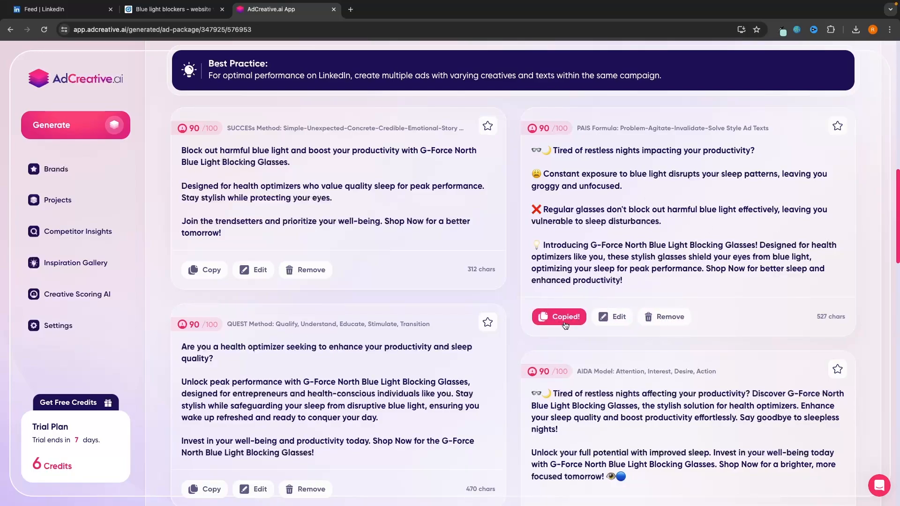
scroll(581, 319, up, 1)
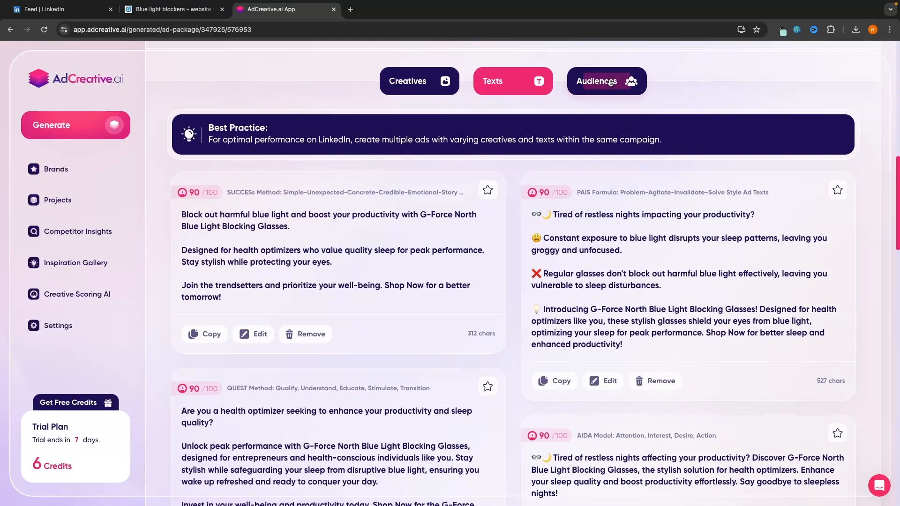
Step: Review the suggested target audiences with their interests, age ranges and genders, and return to the generated ad texts
click(612, 81)
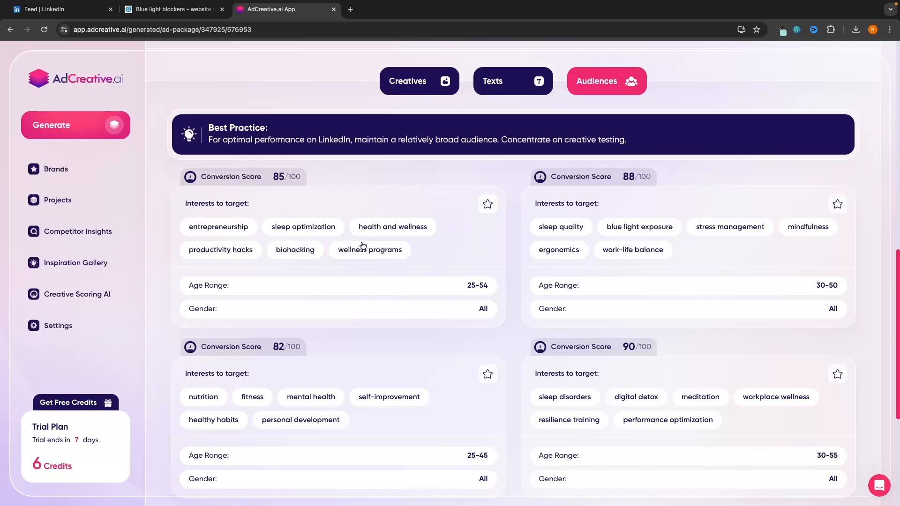
click(184, 9)
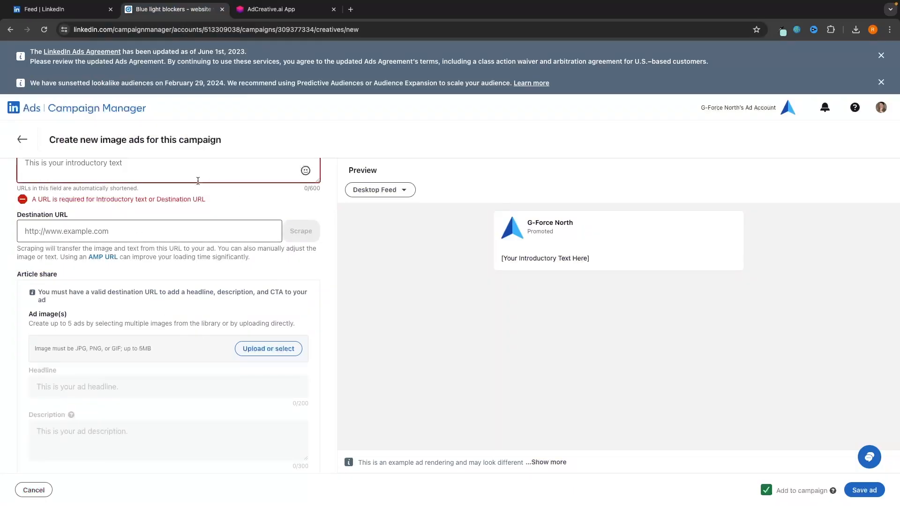
click(275, 14)
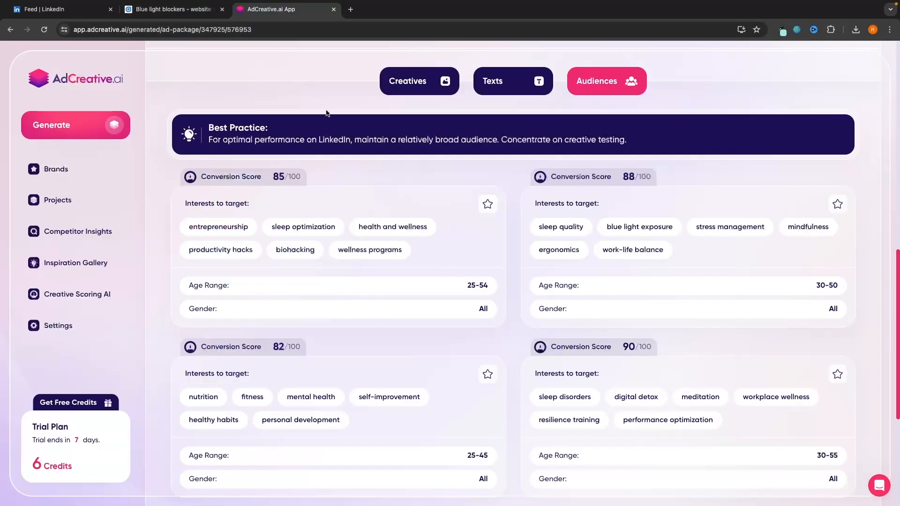
drag(187, 204, 261, 201)
click(260, 201)
scroll(488, 260, down, 3)
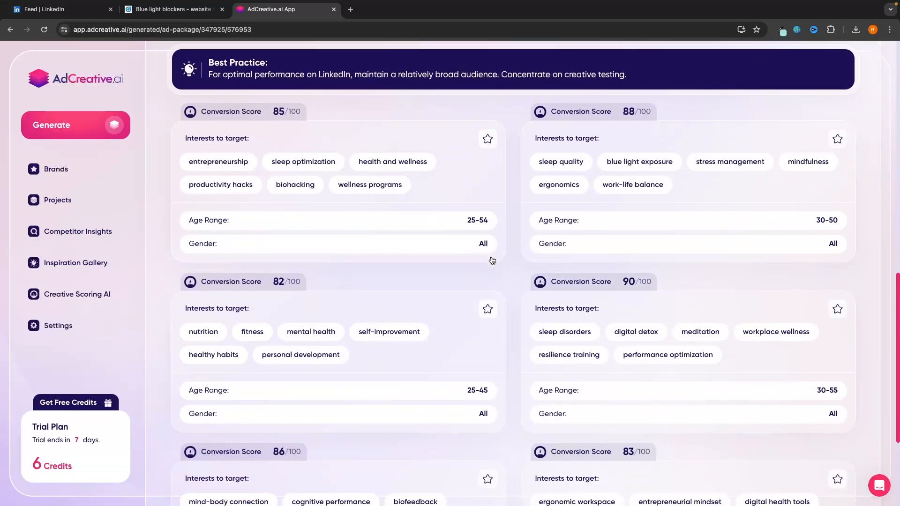
scroll(491, 260, down, 2)
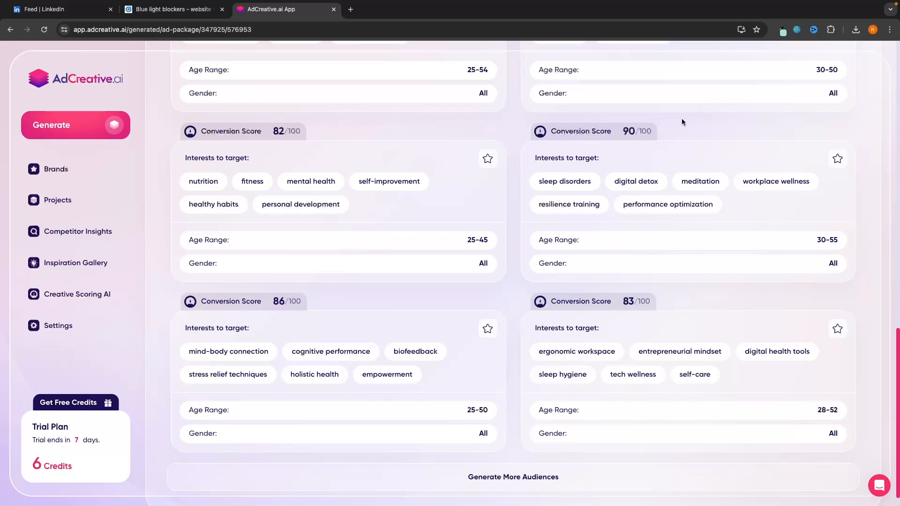
scroll(720, 266, up, 4)
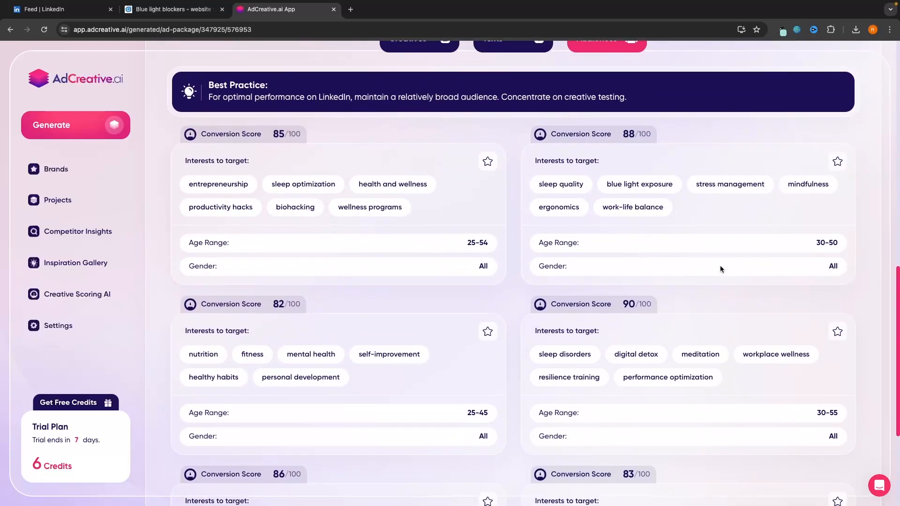
scroll(628, 291, up, 1)
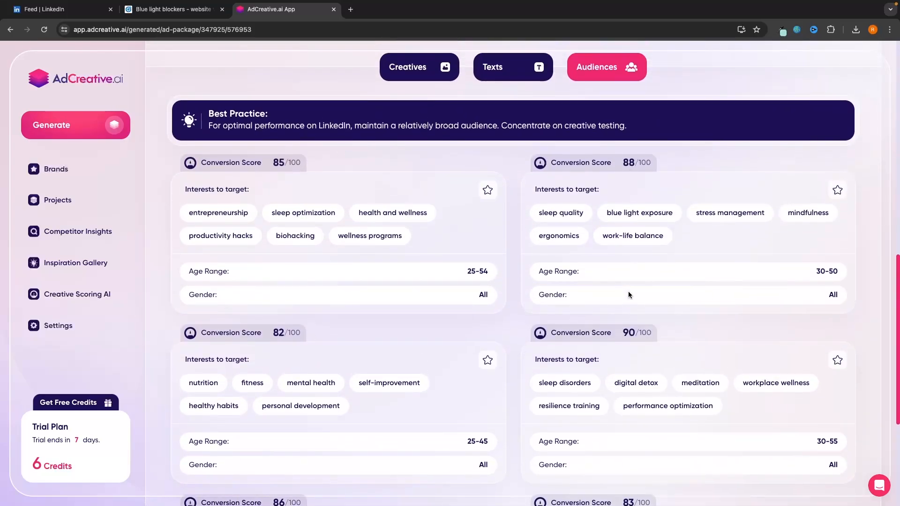
click(512, 114)
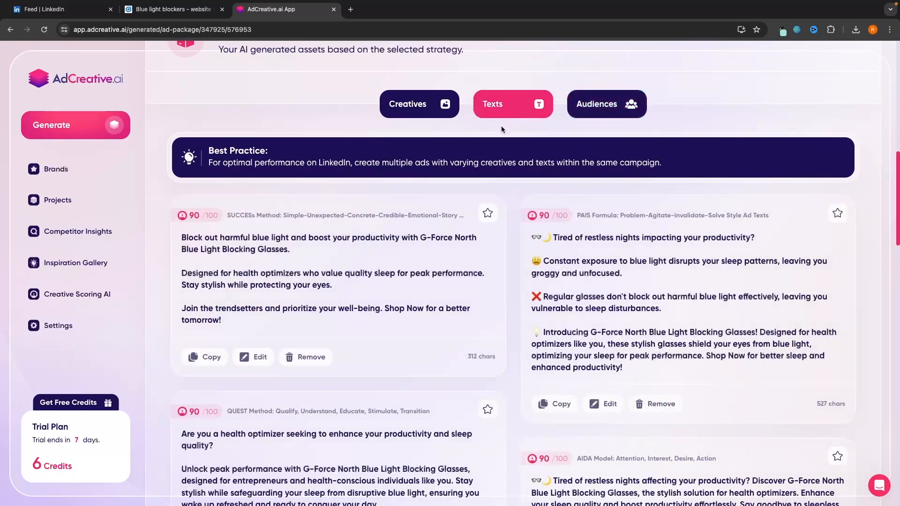
click(399, 107)
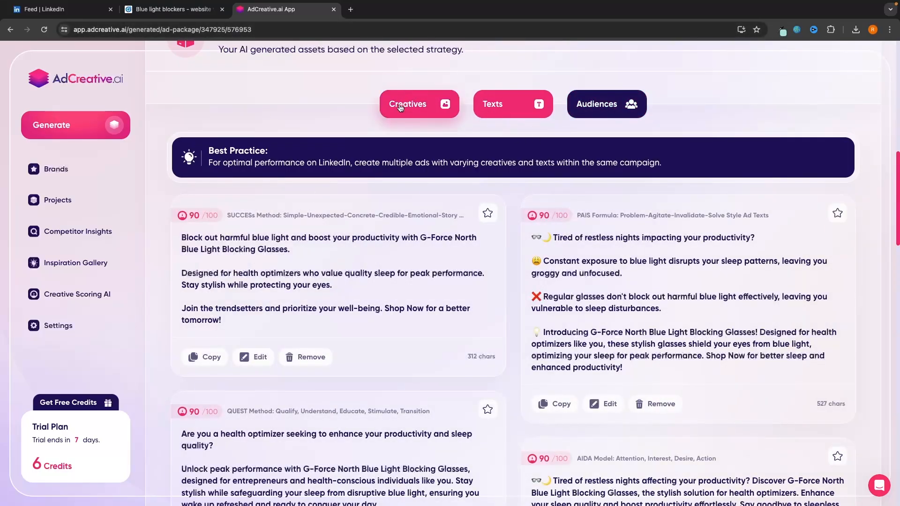
click(505, 113)
Step: Switch to LinkedIn Campaign Manager and name the new image ad "Blue Light Blockers - Website Hits"
click(170, 6)
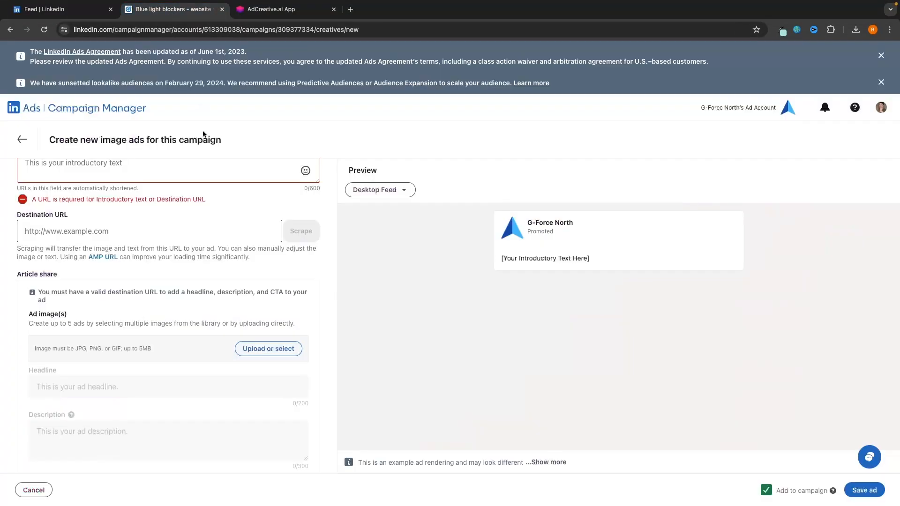
scroll(184, 206, up, 2)
click(117, 193)
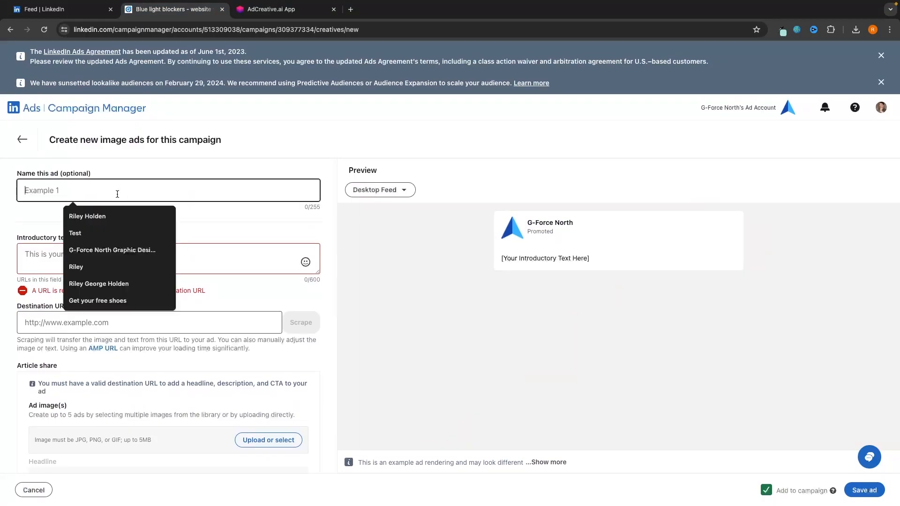
text(Blue Light Bloc)
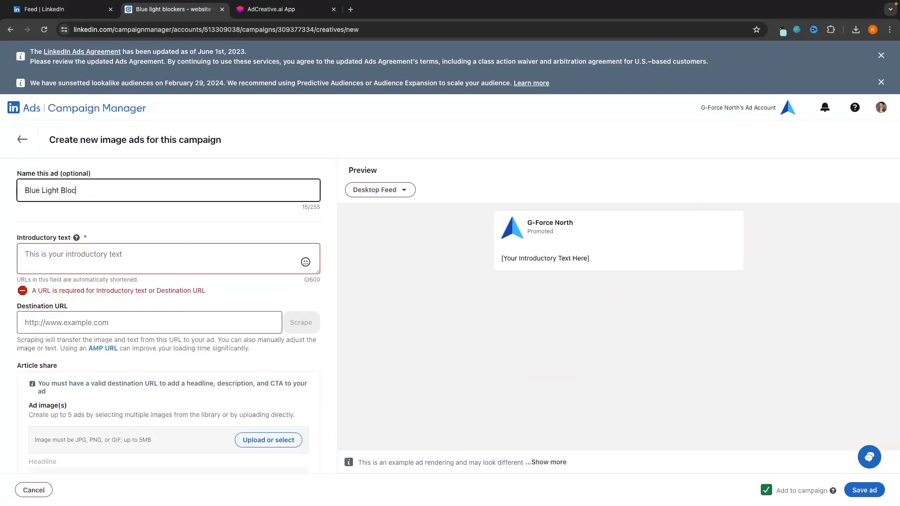
text(kers - Website its)
Step: Paste the copied ad text about restless nights as the introductory text and expand it fully in the ad preview
scroll(180, 230, down, 1)
click(179, 229)
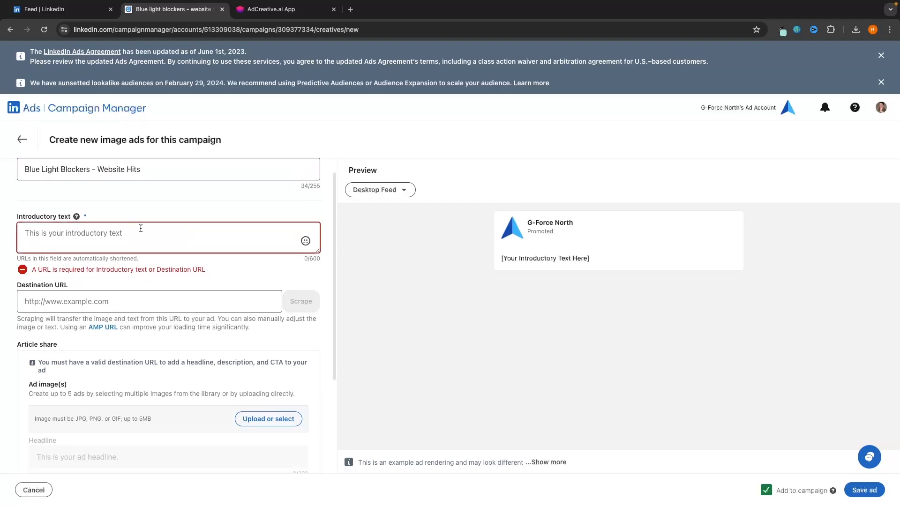
scroll(141, 228, up, 1)
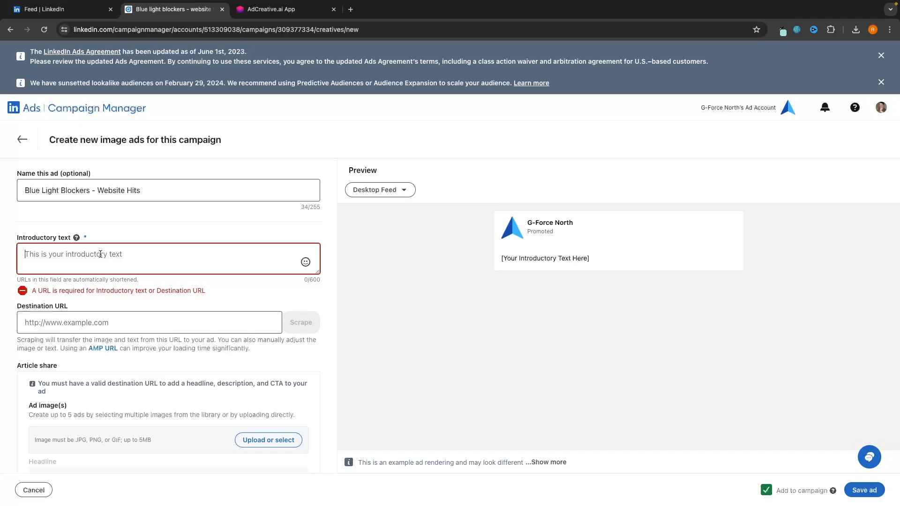
key(ctrl+v)
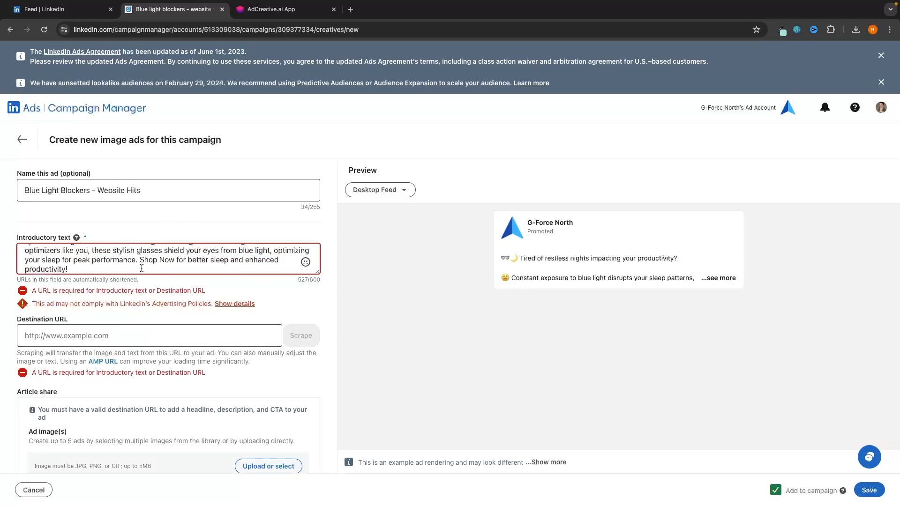
click(726, 279)
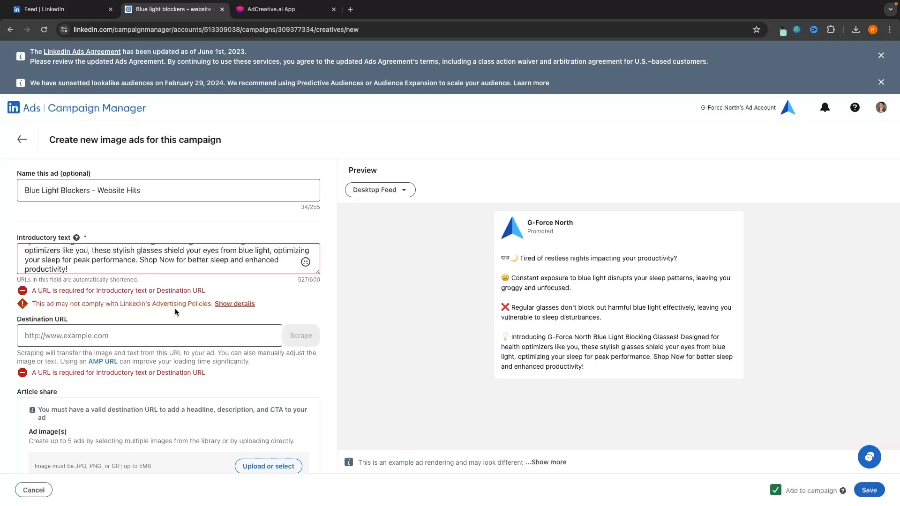
scroll(174, 313, down, 1)
click(35, 302)
click(48, 290)
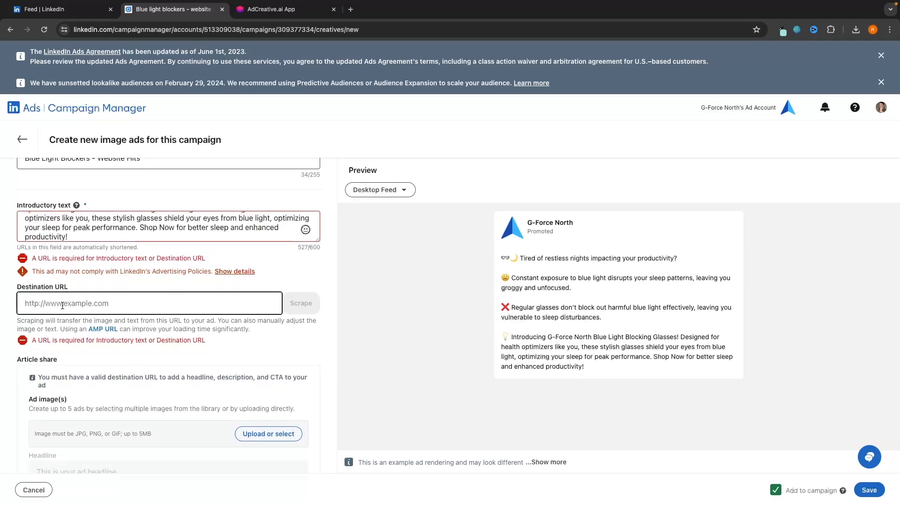
text(ww)
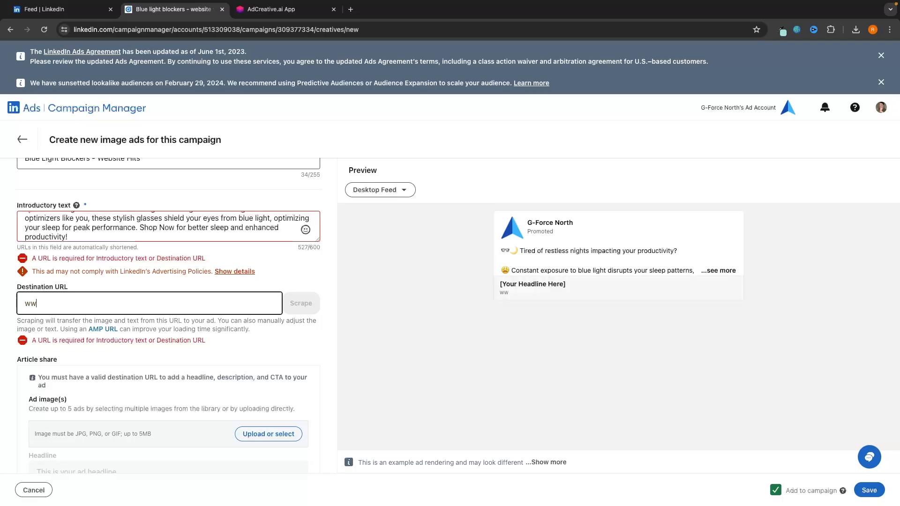
text(w.g)
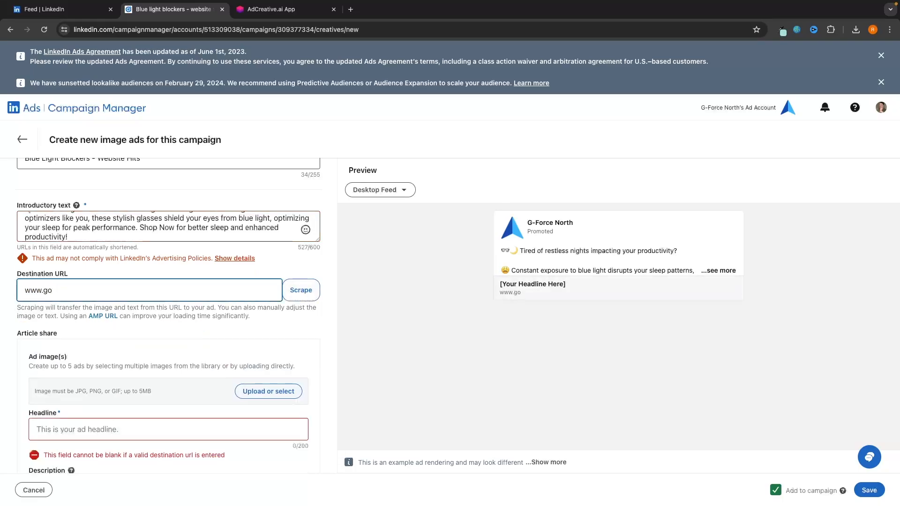
text(forcenorth.com)
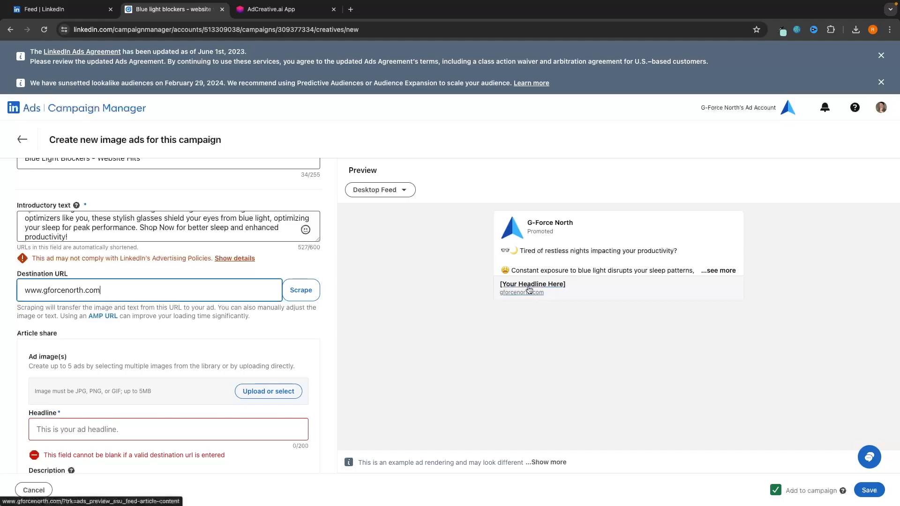
Step: Enter "Shop now" as the ad's headline
scroll(199, 346, down, 3)
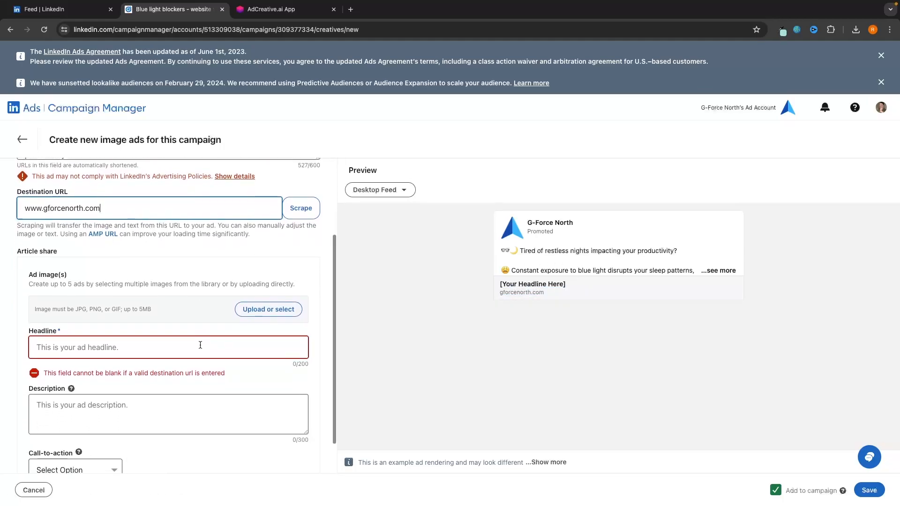
click(111, 345)
scroll(112, 345, down, 1)
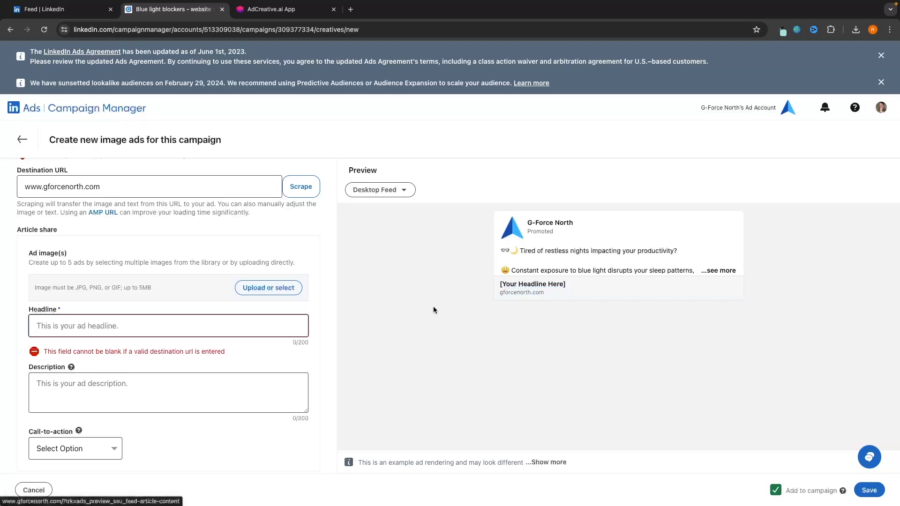
text(Shop now)
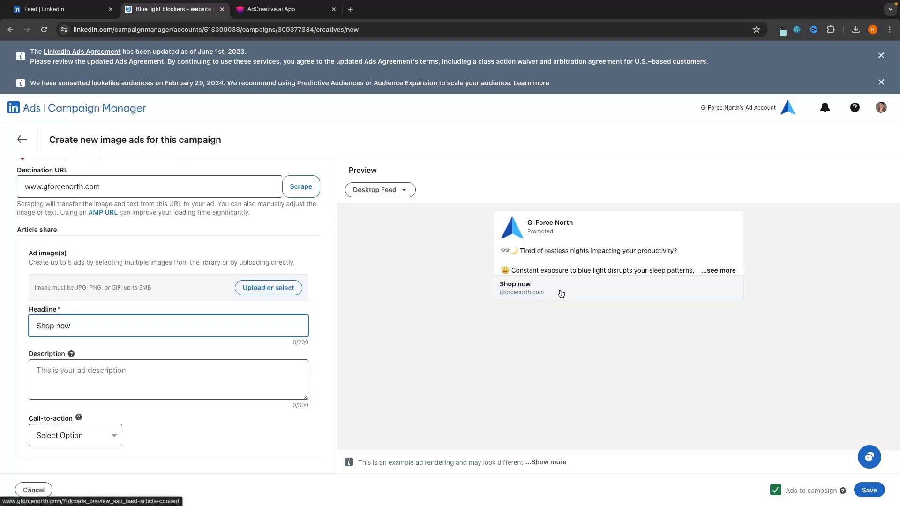
Step: Upload G-Force North_Post_103.png from Downloads to the image library and select it as the ad image
scroll(245, 328, down, 1)
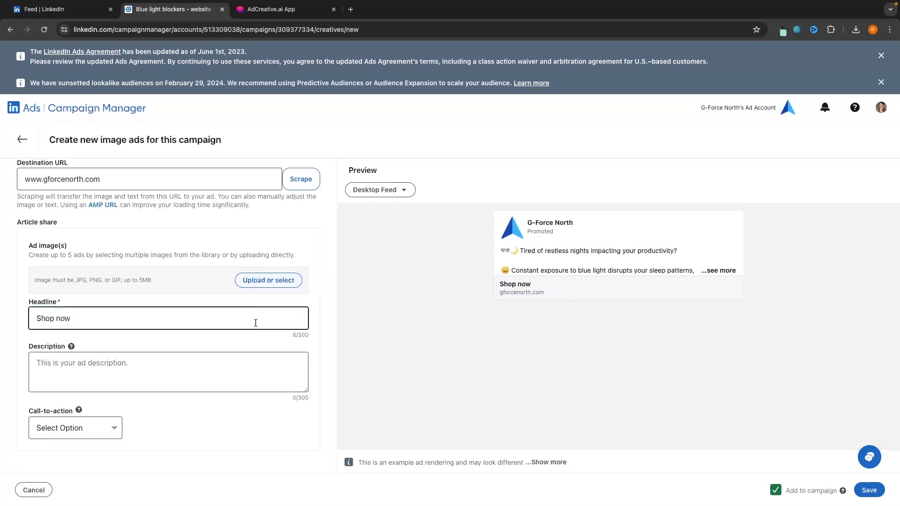
click(253, 282)
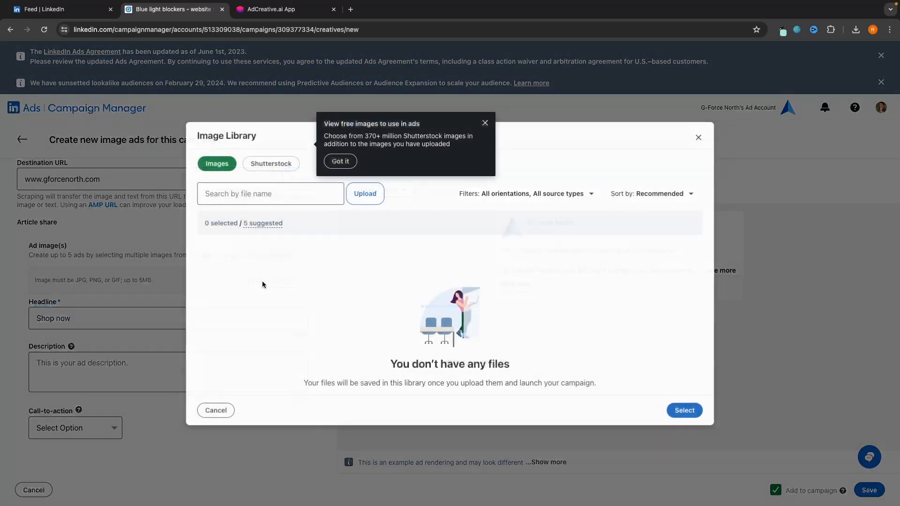
click(485, 124)
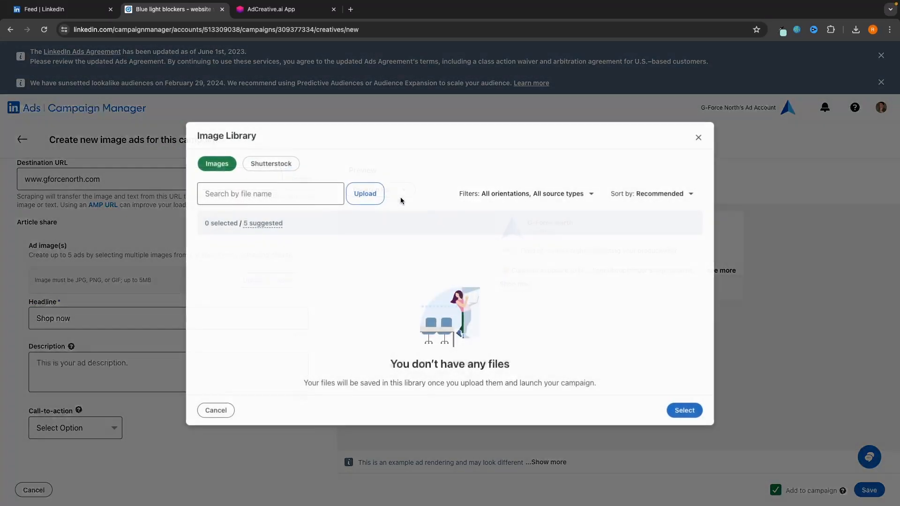
click(364, 193)
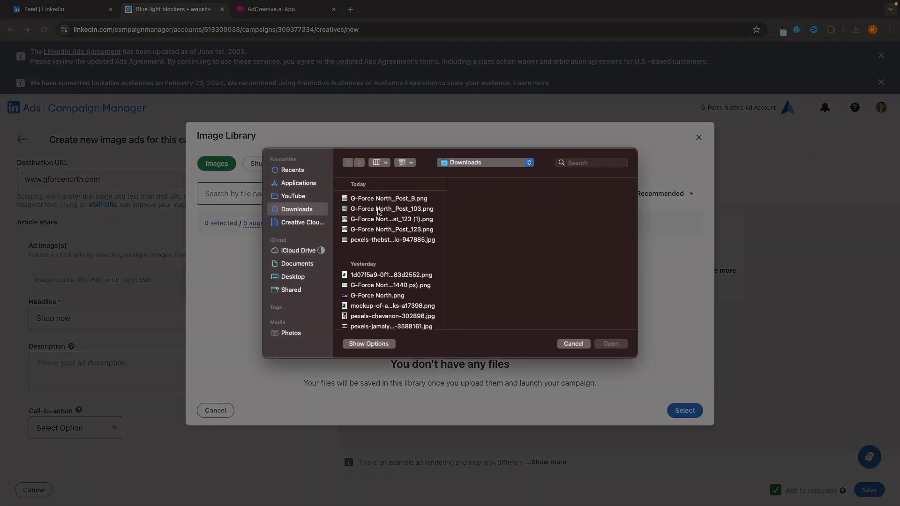
click(377, 209)
double_click(377, 209)
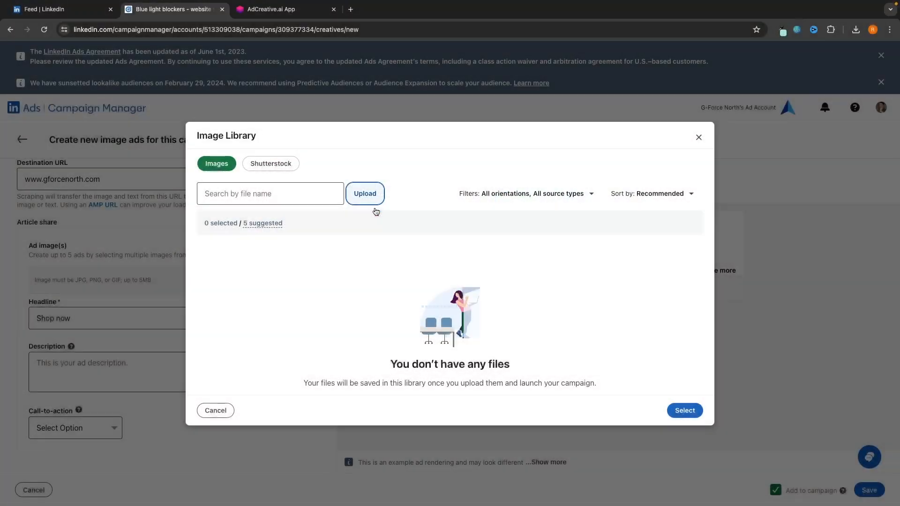
click(666, 396)
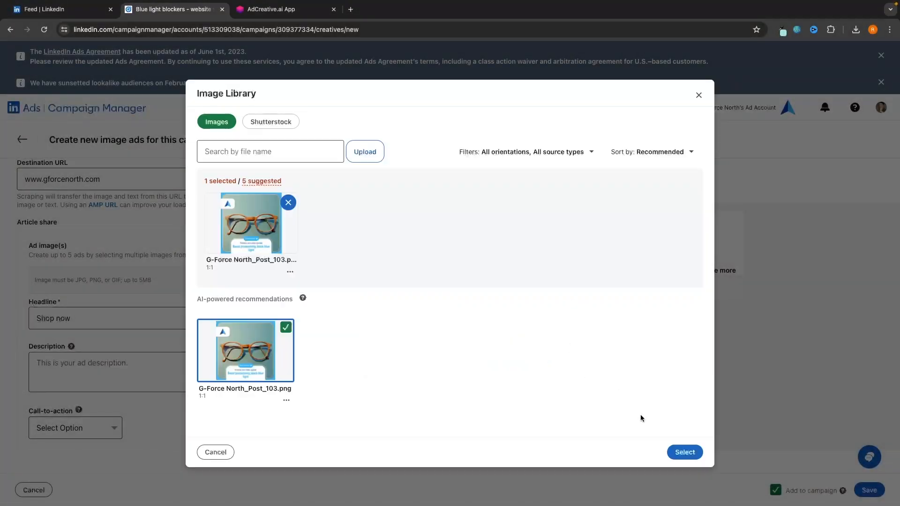
click(685, 453)
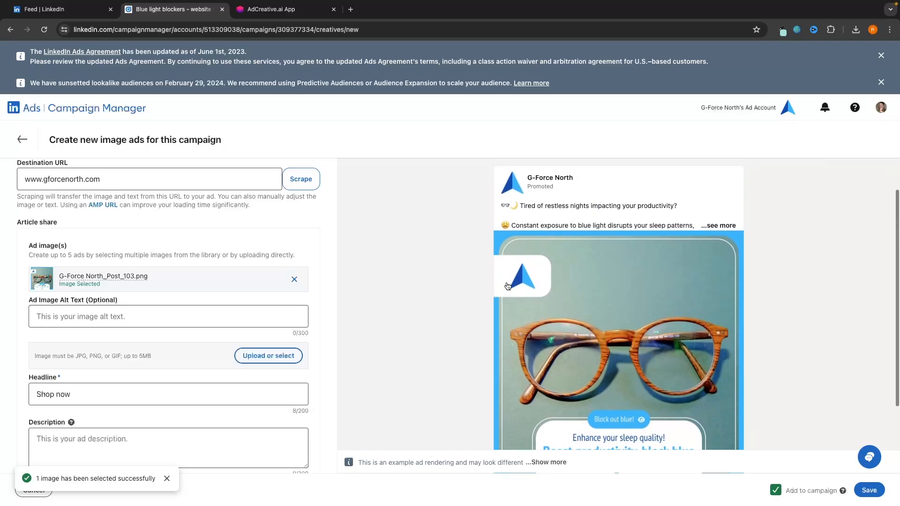
Step: Check the ad preview with its image and headline, and read the help explanation for the ad description
scroll(217, 301, down, 2)
scroll(217, 301, down, 2)
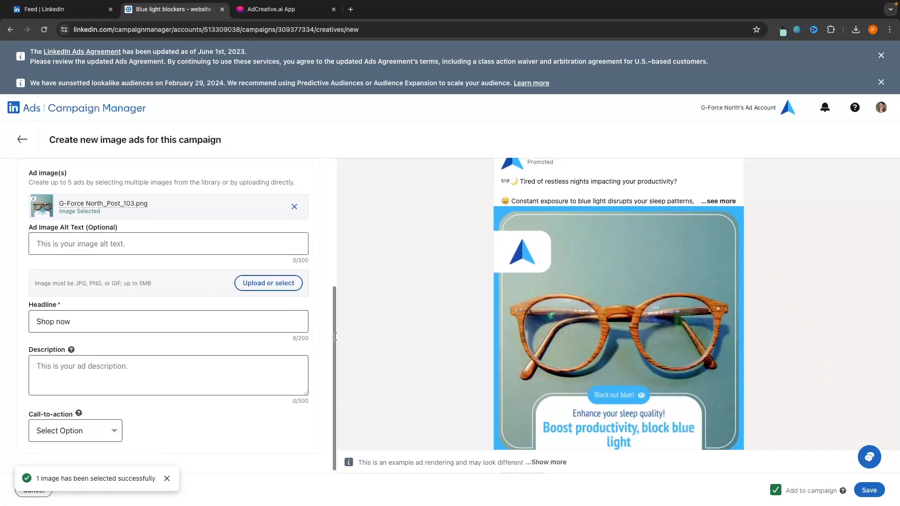
mouse_move(71, 348)
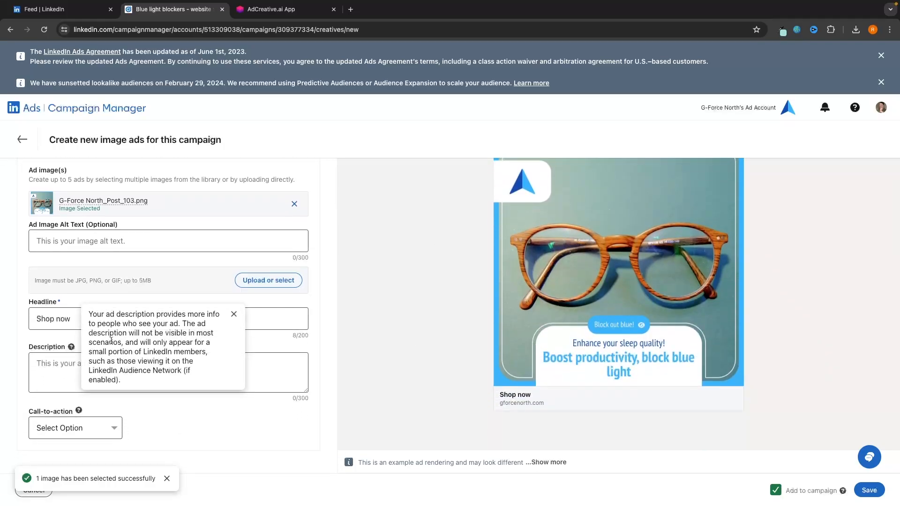
drag(90, 314, 178, 324)
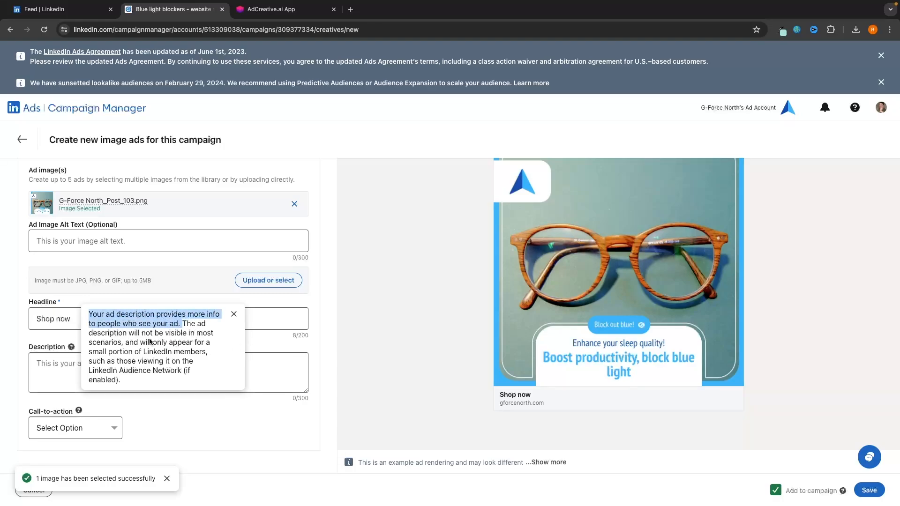
click(261, 355)
click(235, 314)
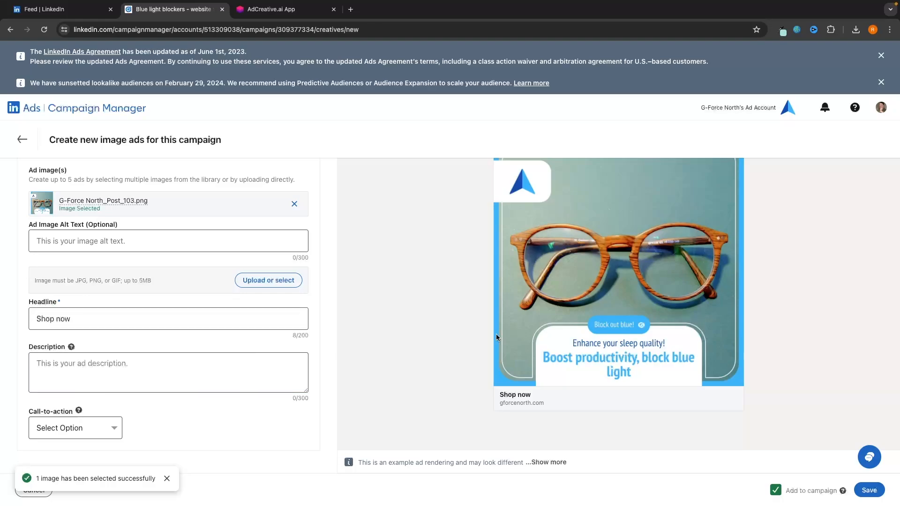
scroll(496, 338, up, 3)
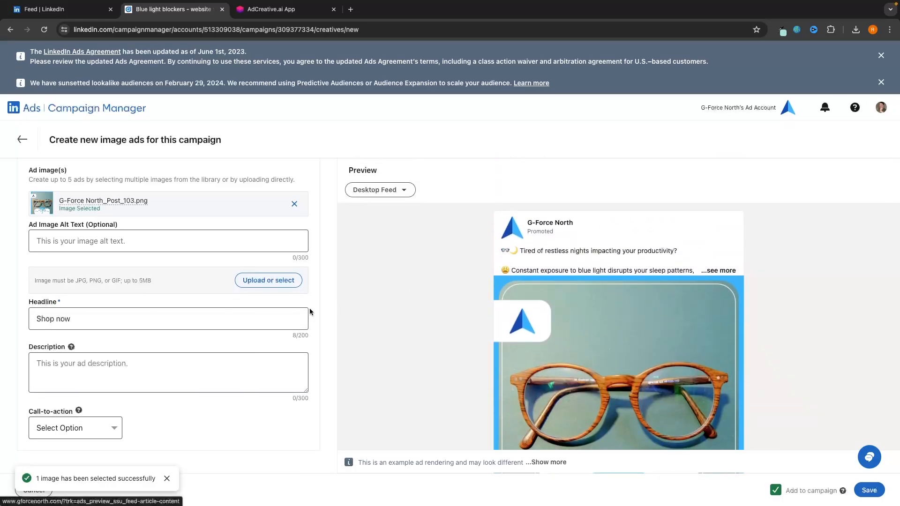
Step: Save the new image ad to the campaign and proceed to the Review & Launch stage
scroll(656, 399, down, 3)
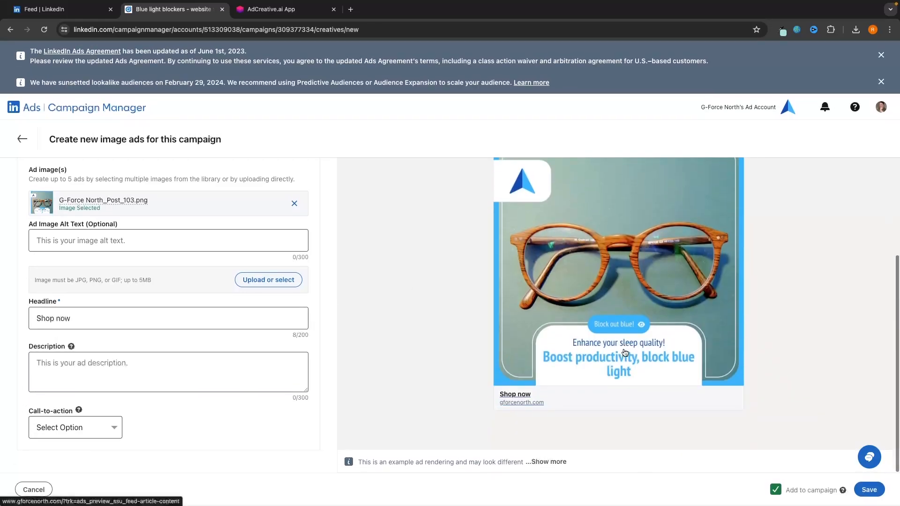
click(880, 487)
click(863, 464)
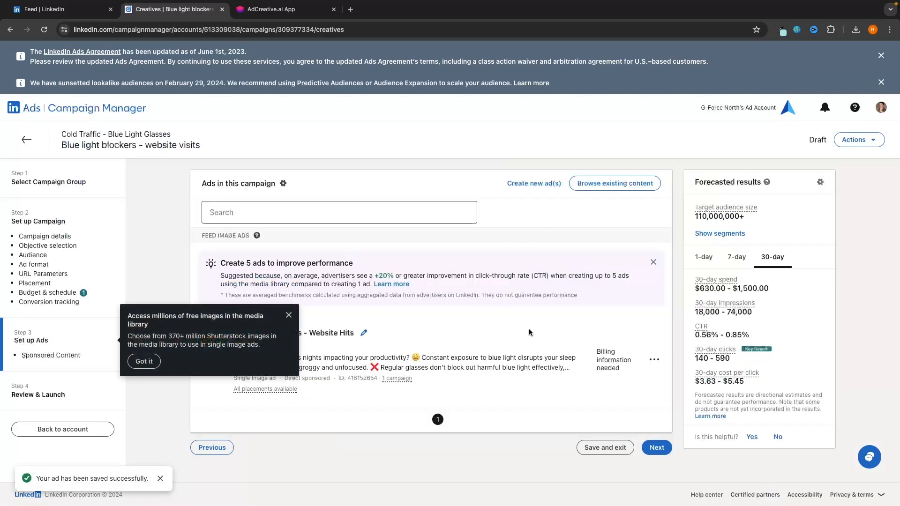
click(288, 317)
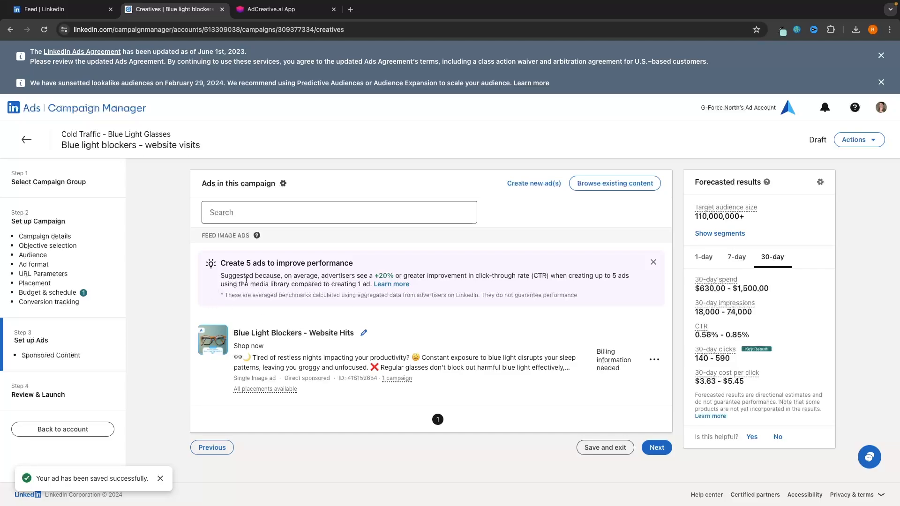
click(657, 448)
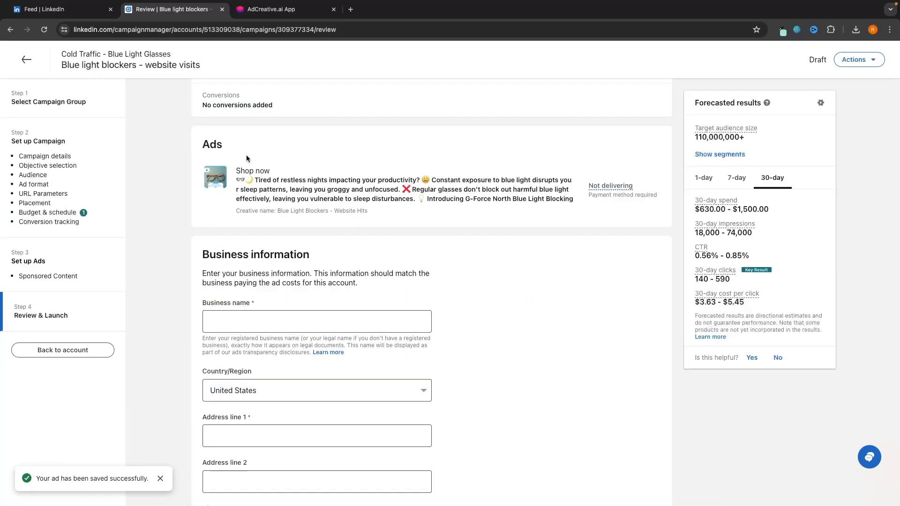
Step: Review the business information and payment method sections that have to be completed before launching the campaign
scroll(247, 158, down, 3)
click(271, 223)
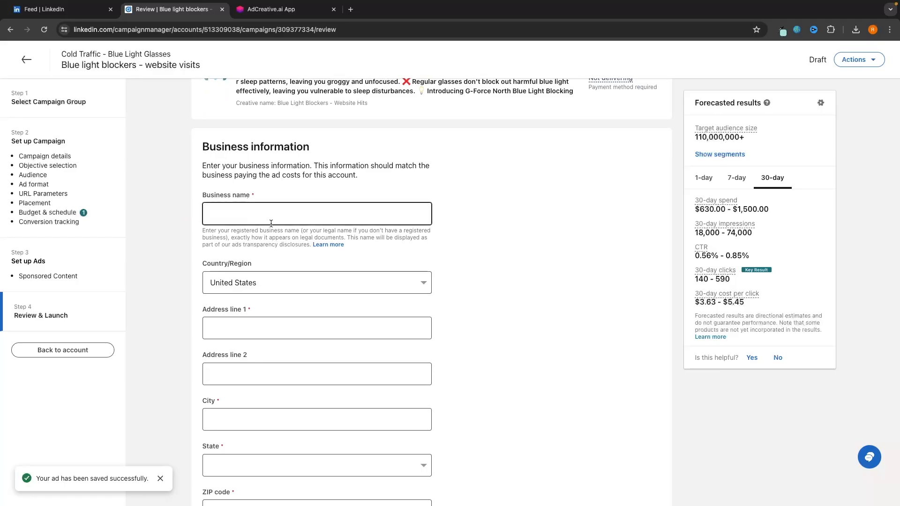
scroll(312, 263, down, 4)
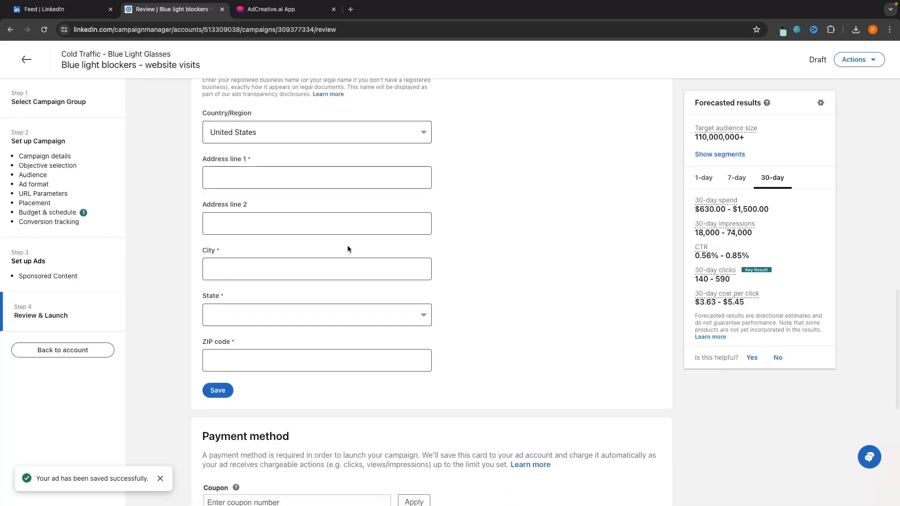
scroll(348, 245, down, 8)
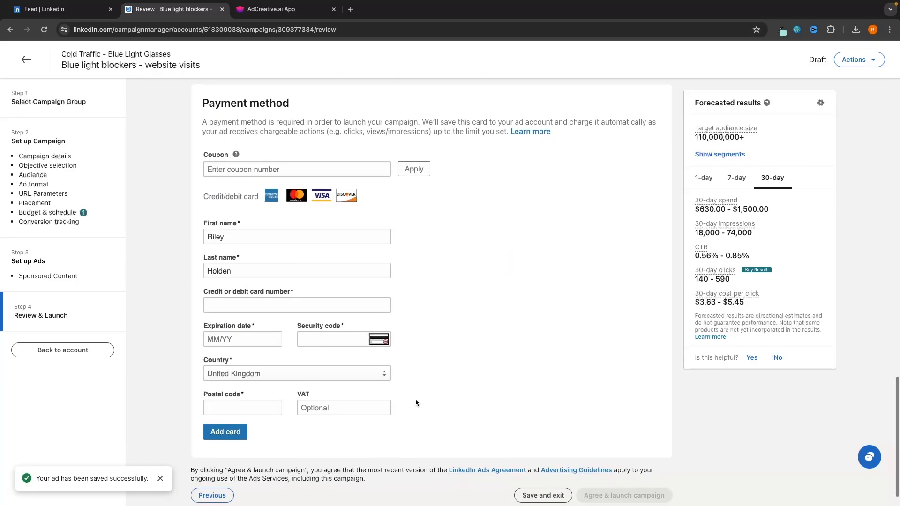
scroll(435, 294, down, 1)
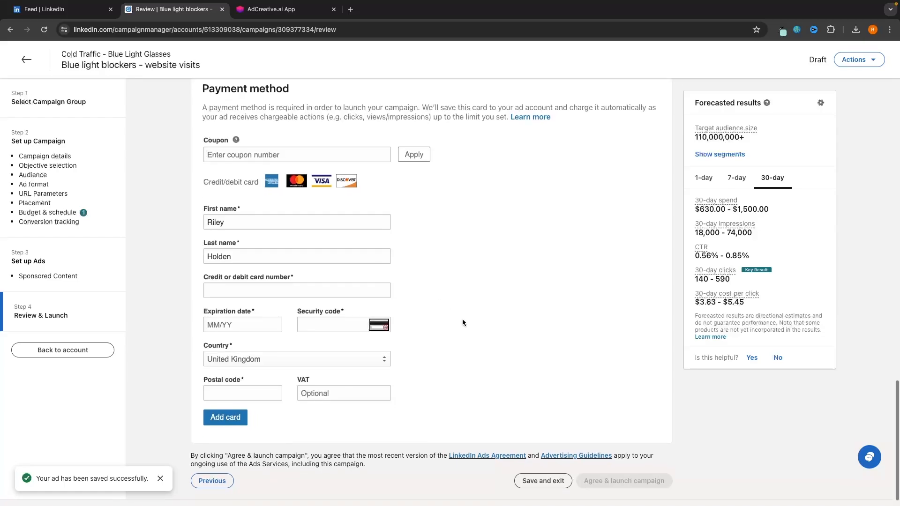